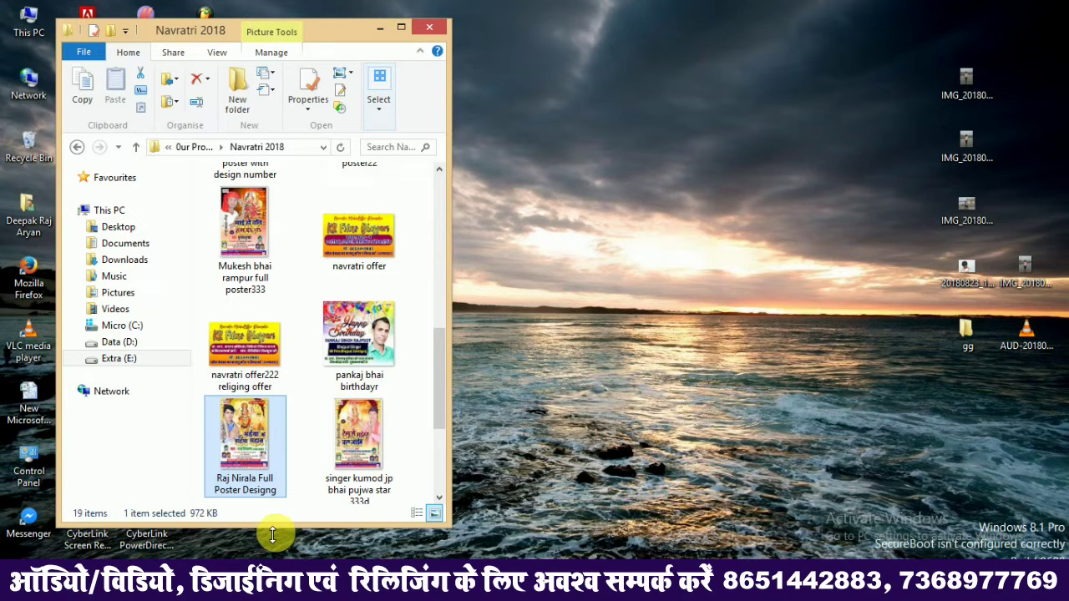
- Move the Navratri 2018 Explorer window to the right and scroll its file list down
mouse_move(313, 37)
mouse_down()
mouse_move(877, 60)
mouse_move(877, 10)
mouse_up()
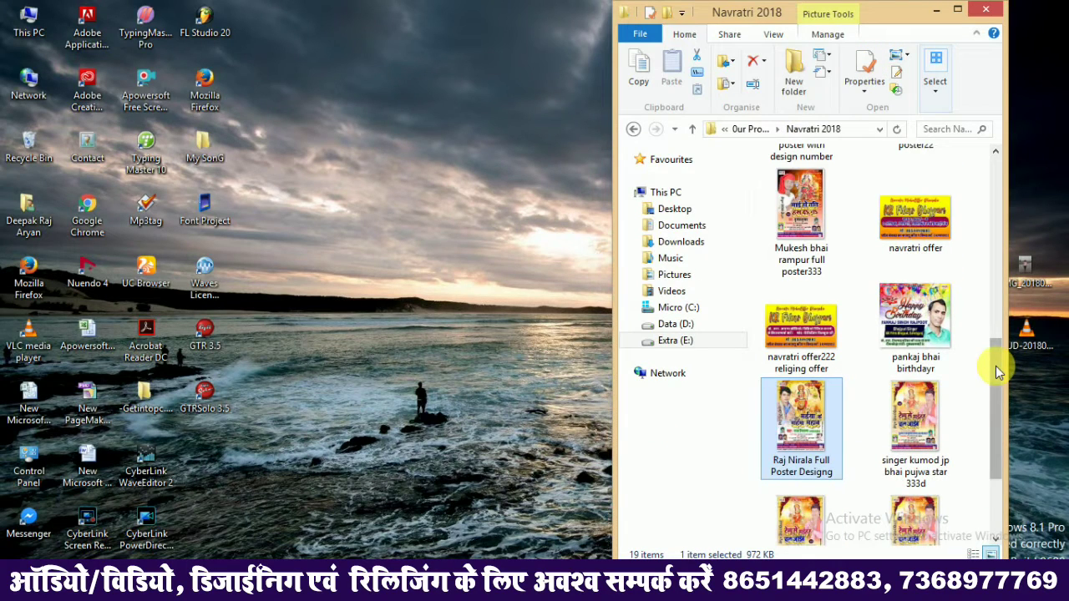
drag(996, 372, 996, 401)
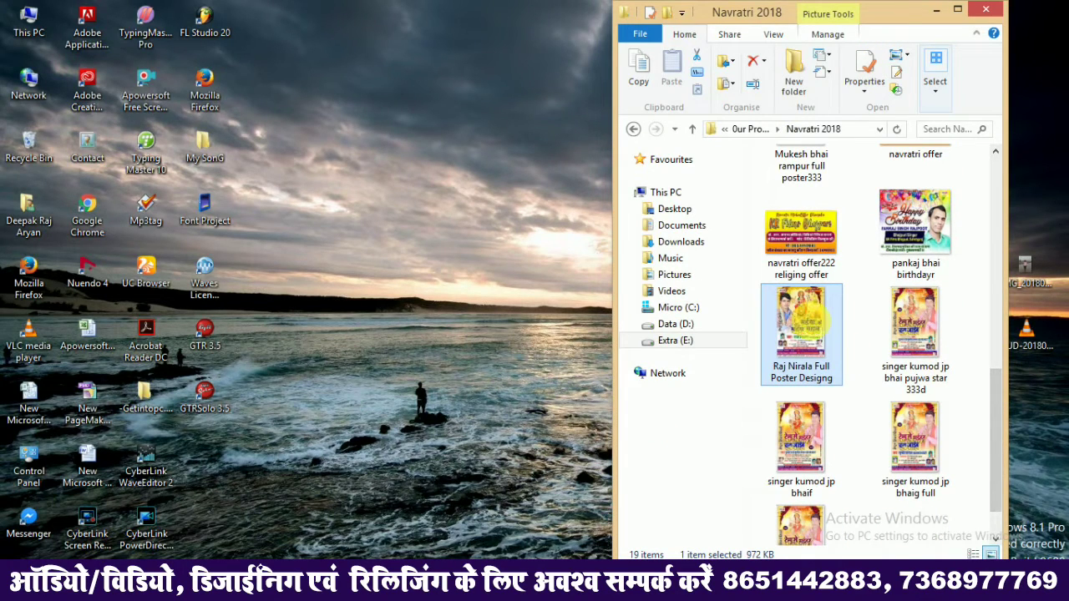
double_click(816, 329)
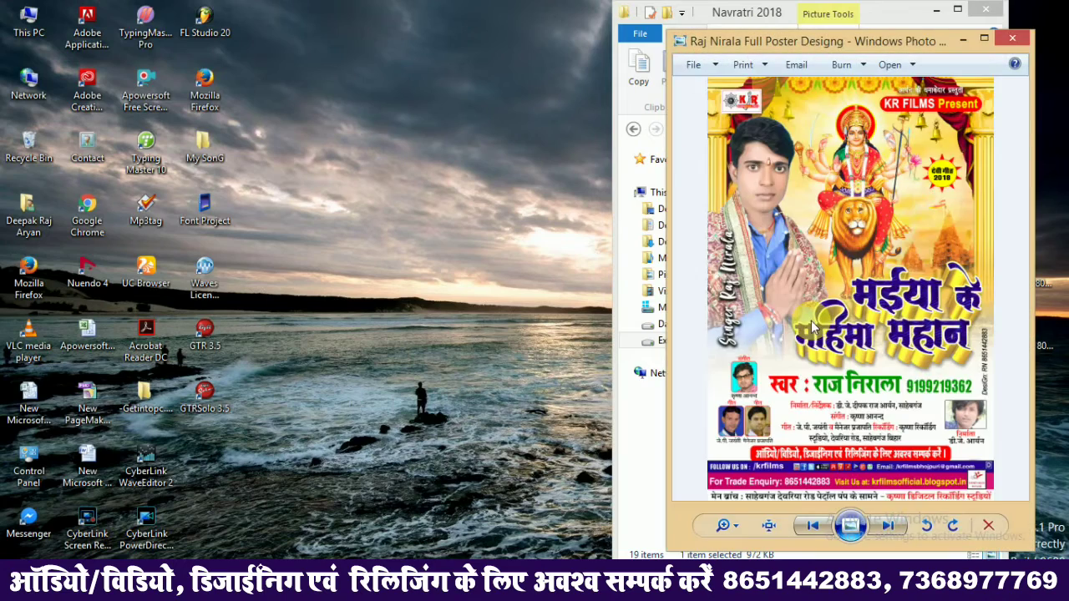
drag(780, 50, 358, 47)
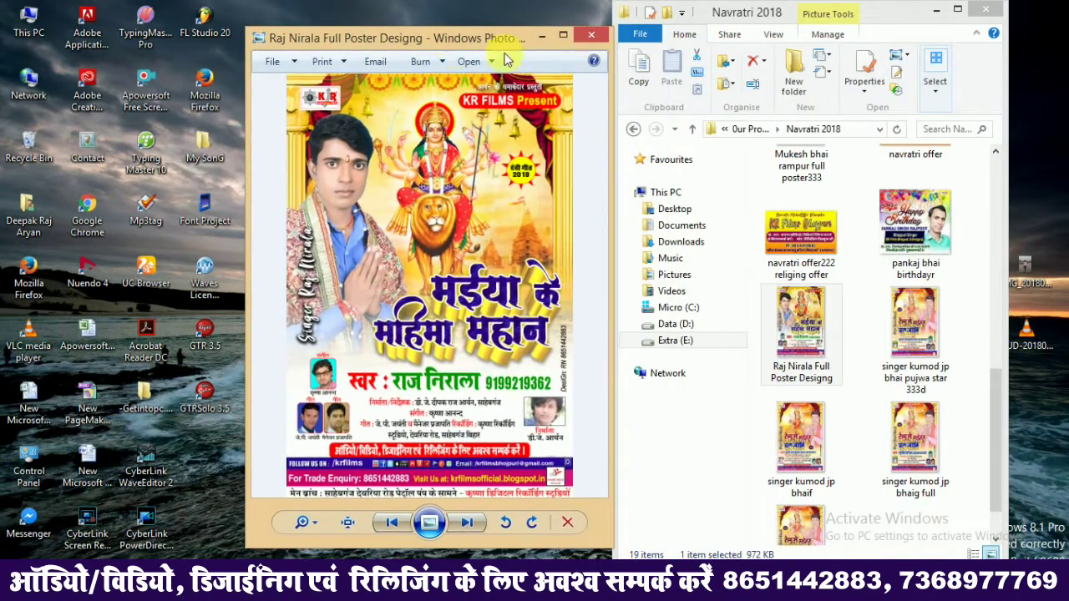
click(564, 34)
- Zoom in and out on the poster to inspect its details
scroll(609, 225, up, 3)
scroll(610, 225, down, 3)
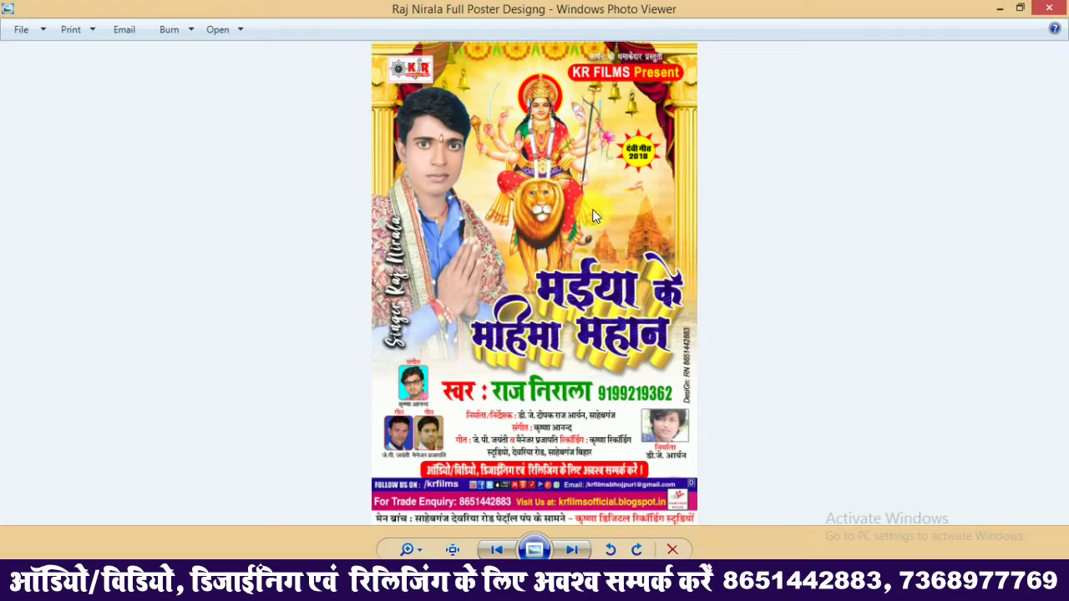
scroll(595, 215, up, 1)
scroll(600, 209, up, 1)
scroll(607, 195, up, 2)
scroll(607, 196, down, 1)
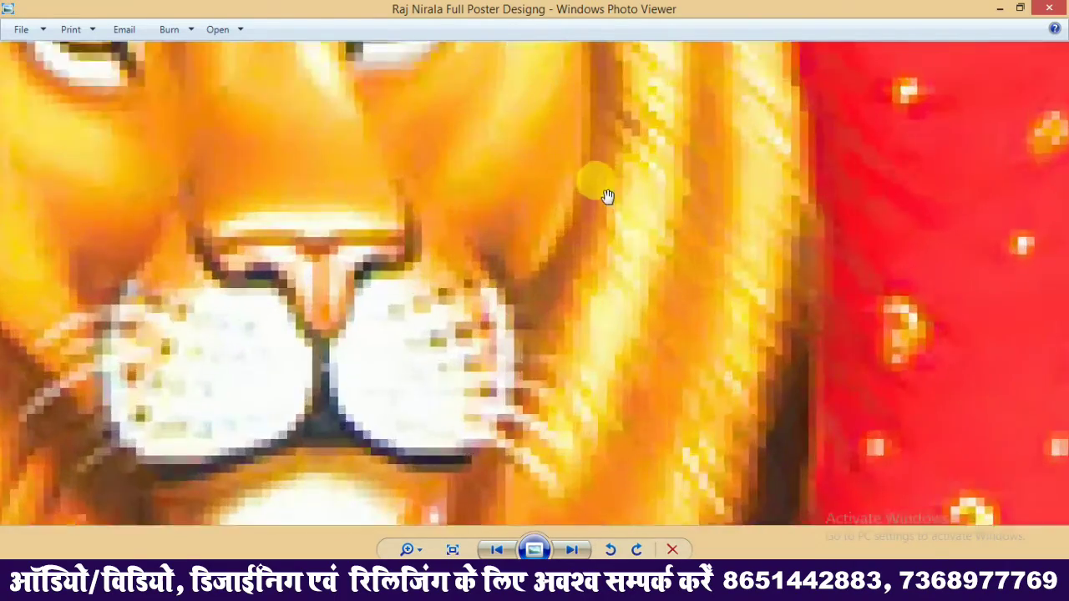
scroll(608, 196, down, 2)
scroll(607, 197, up, 1)
scroll(608, 199, up, 1)
scroll(608, 199, down, 1)
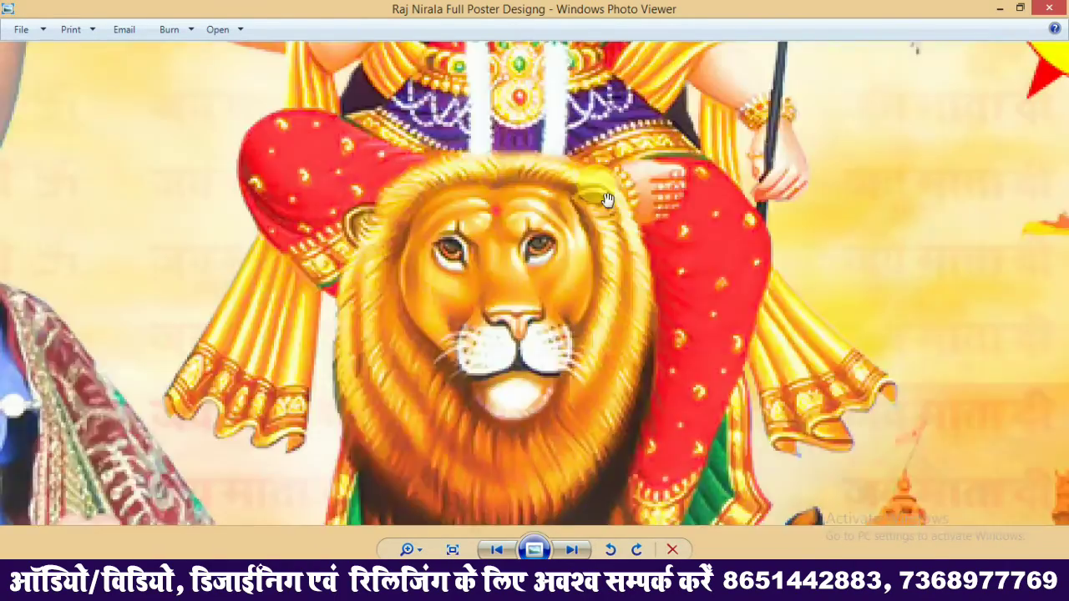
scroll(608, 199, down, 2)
scroll(607, 199, up, 2)
scroll(599, 192, down, 1)
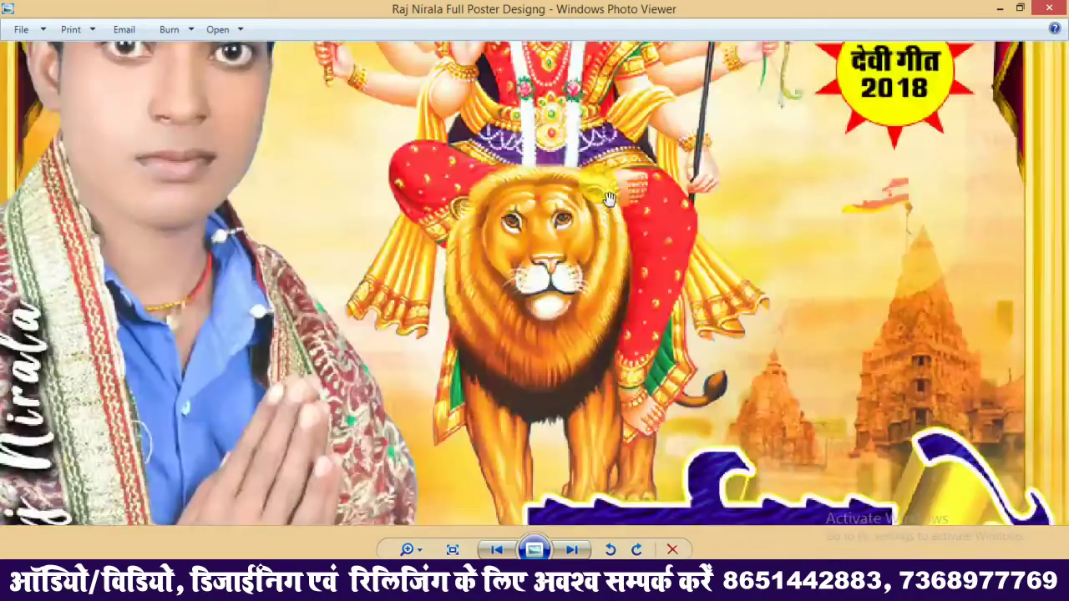
scroll(598, 192, down, 2)
scroll(598, 192, up, 2)
scroll(598, 192, down, 2)
scroll(598, 191, up, 2)
scroll(598, 187, down, 2)
scroll(598, 187, up, 1)
- Pan to the poster's bottom contact strip and zoom in to inspect it
mouse_move(682, 271)
mouse_down()
mouse_move(715, 105)
mouse_move(724, 310)
mouse_move(734, 245)
mouse_up()
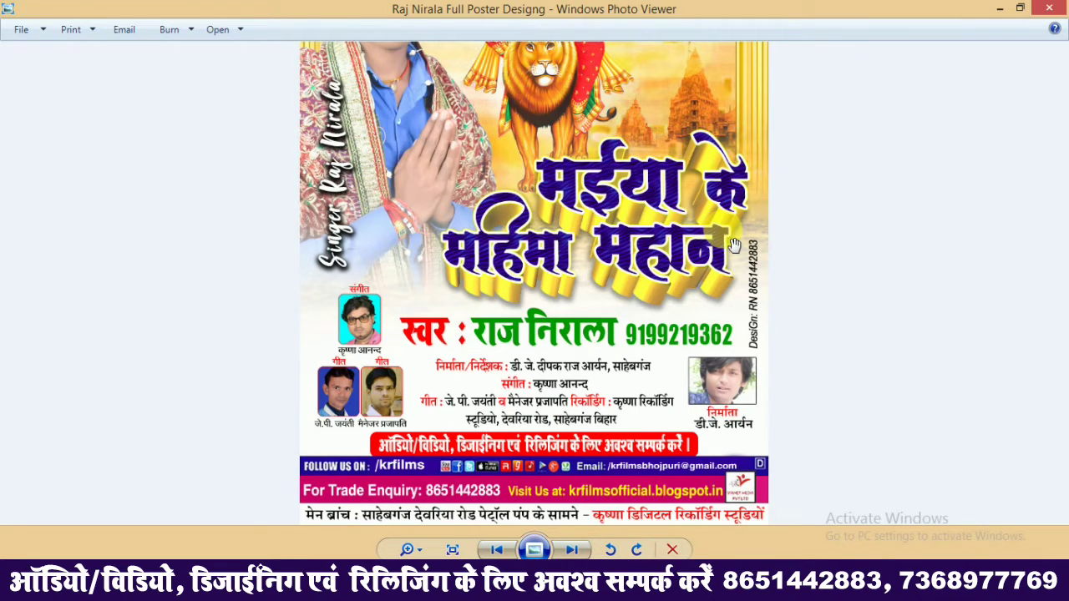
click(746, 266)
scroll(677, 251, up, 2)
scroll(685, 167, up, 1)
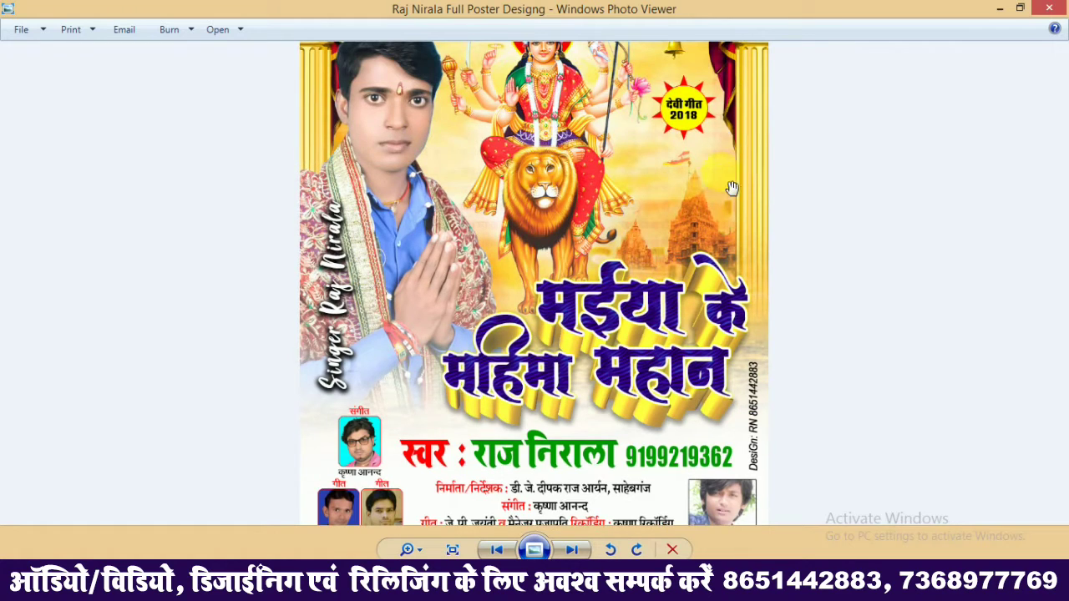
scroll(727, 217, up, 2)
scroll(733, 236, up, 1)
click(954, 68)
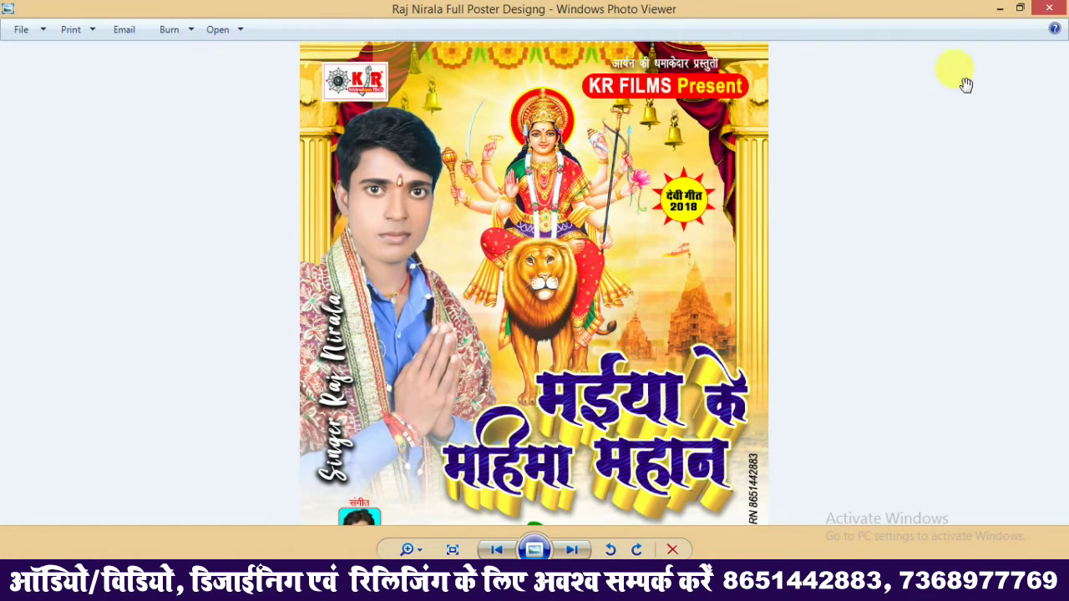
- Close Photo Viewer, refresh the desktop, and switch back to Photoshop
click(1042, 12)
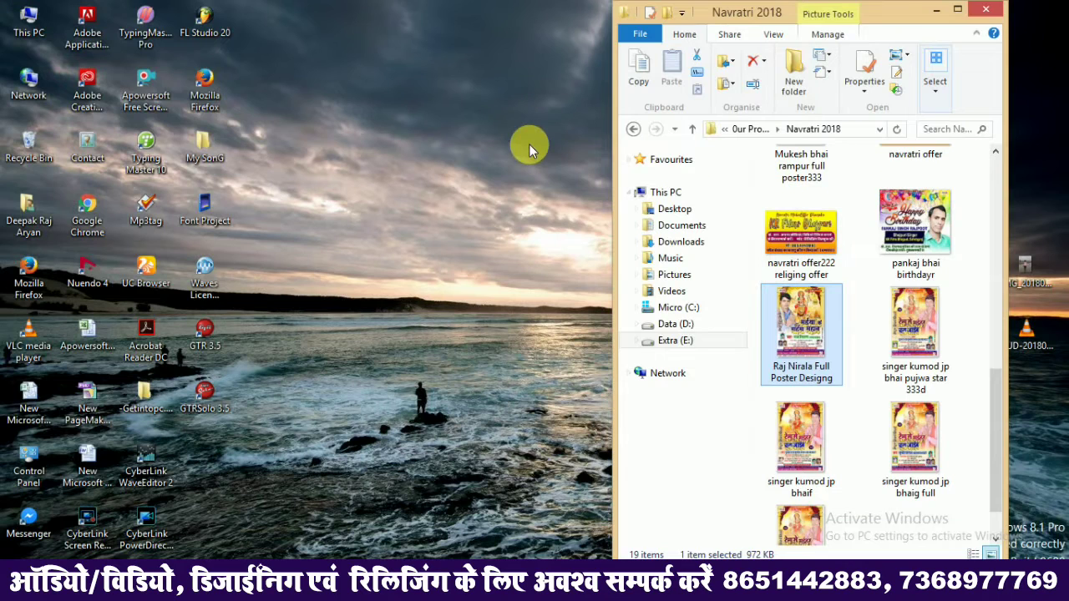
right_click(544, 162)
click(569, 186)
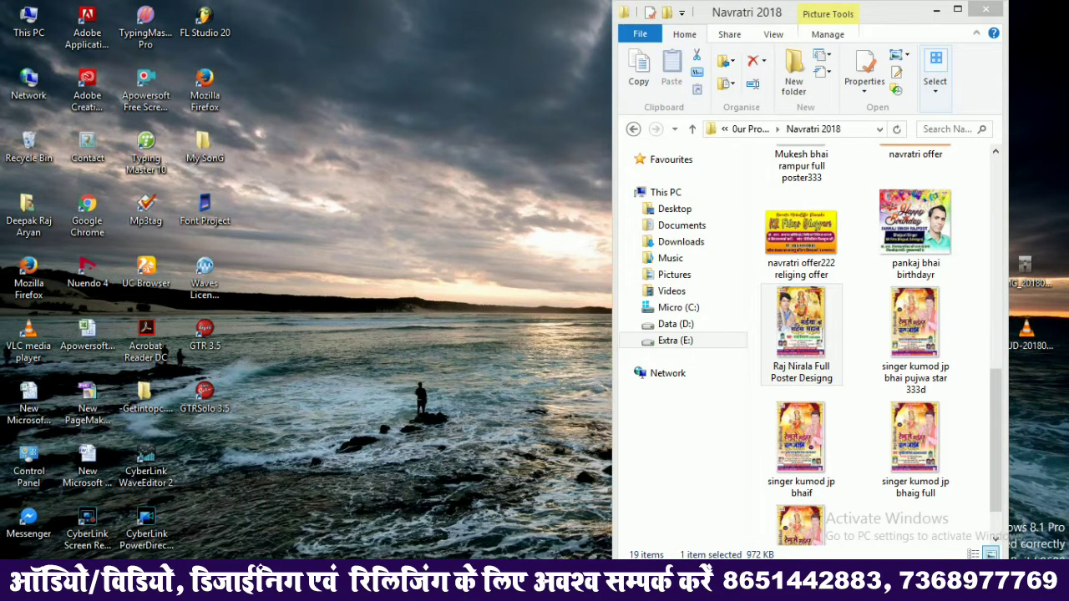
key(alt+Tab)
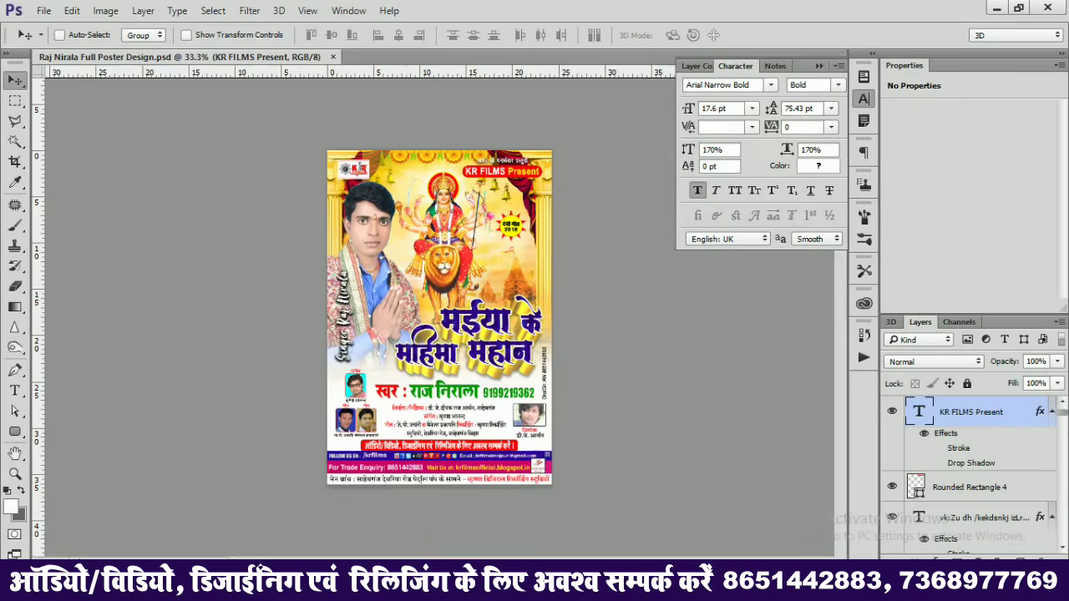
- Collapse the Character panel, zoom in twice, and pan from the poster's top to its credits
click(865, 101)
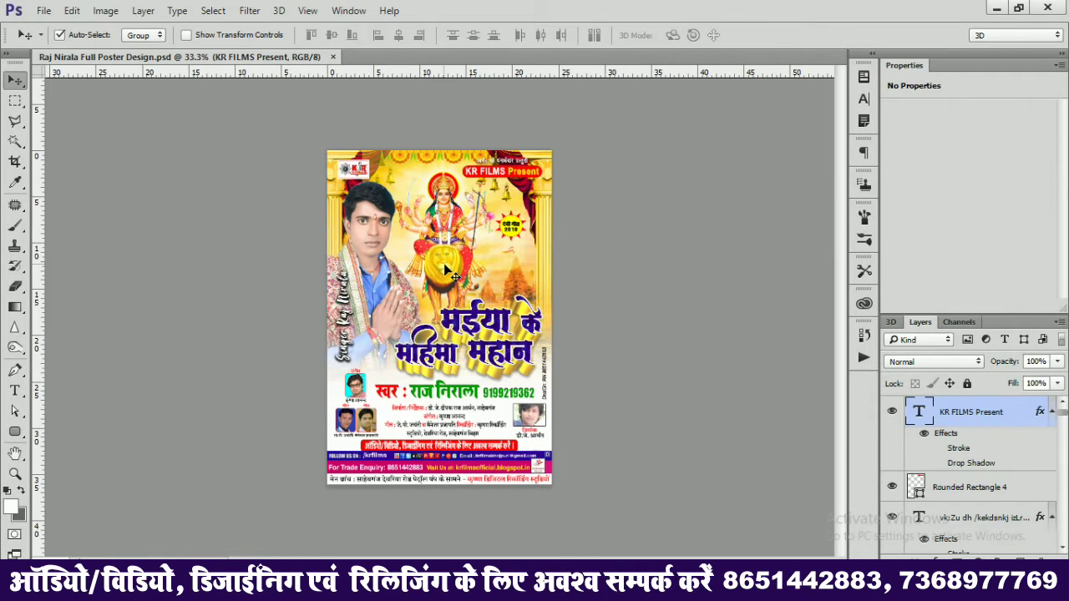
key(ctrl+plus)
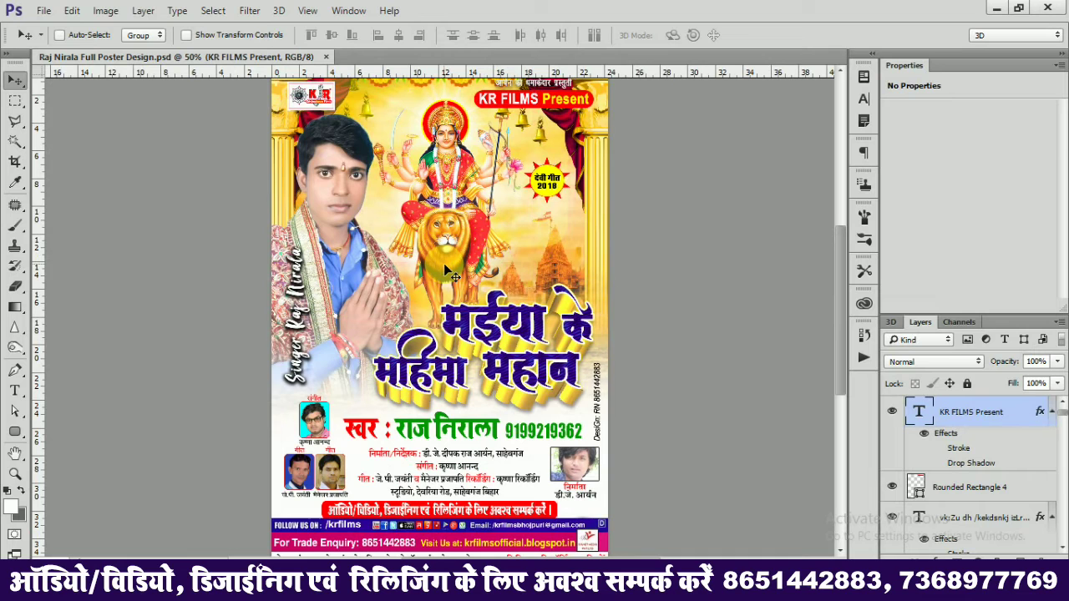
key(ctrl+plus)
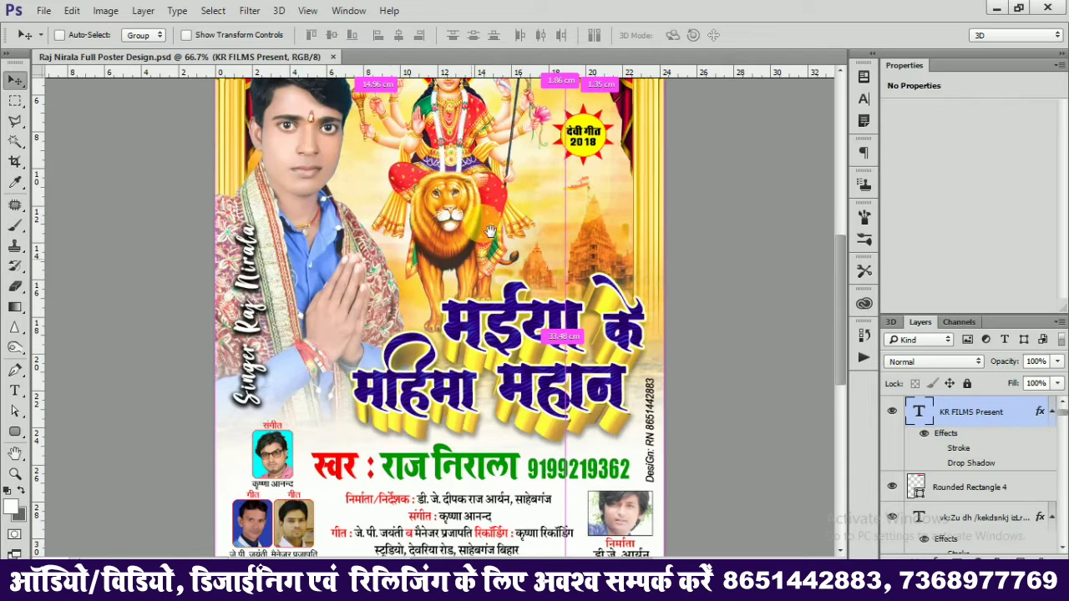
drag(491, 229, 487, 359)
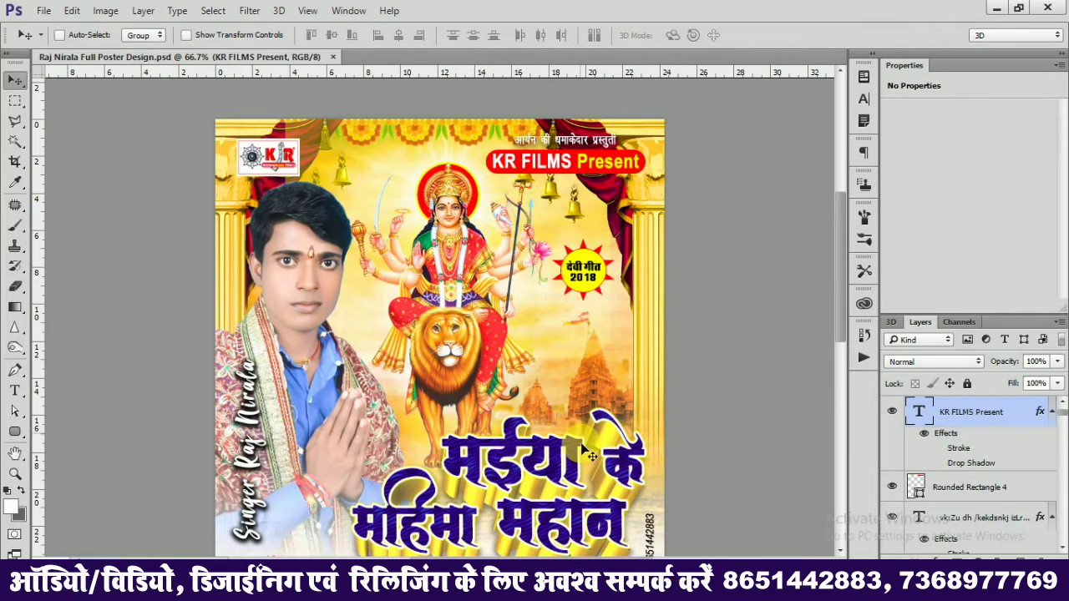
drag(590, 462, 595, 332)
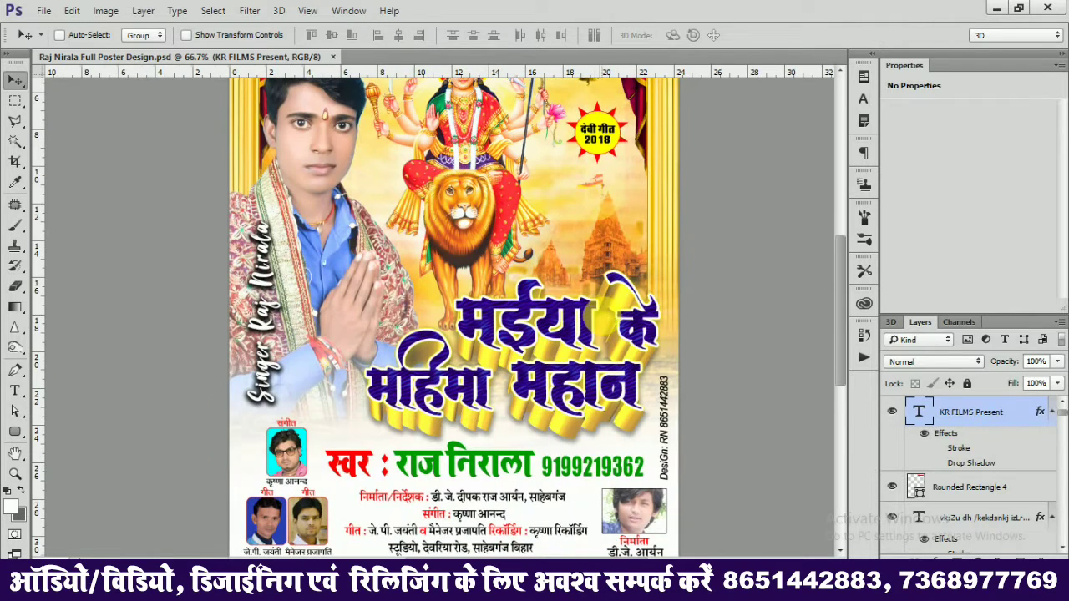
- Pick the hmaa mahana copy title layer, then switch to Layer 17 on the singer's photo
right_click(591, 333)
click(590, 336)
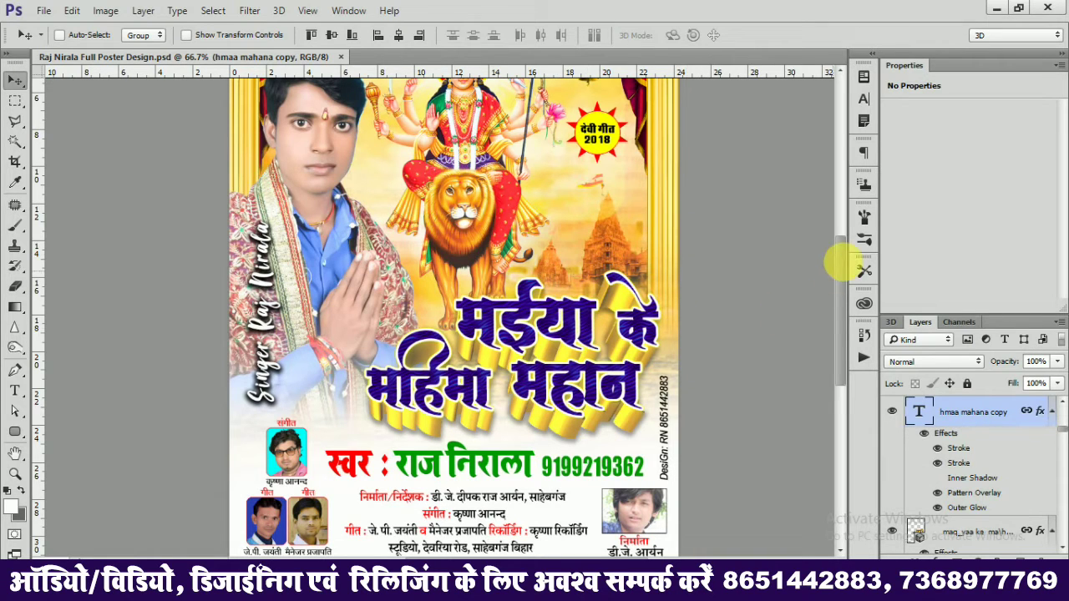
scroll(844, 239, up, 3)
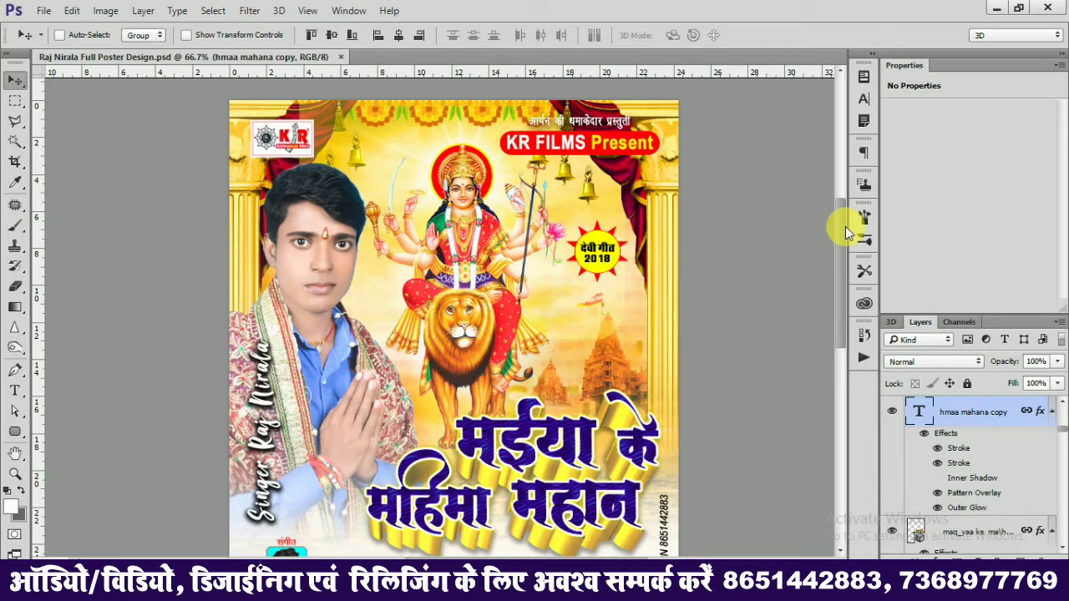
mouse_move(846, 227)
mouse_down()
mouse_move(848, 297)
mouse_move(861, 237)
mouse_up()
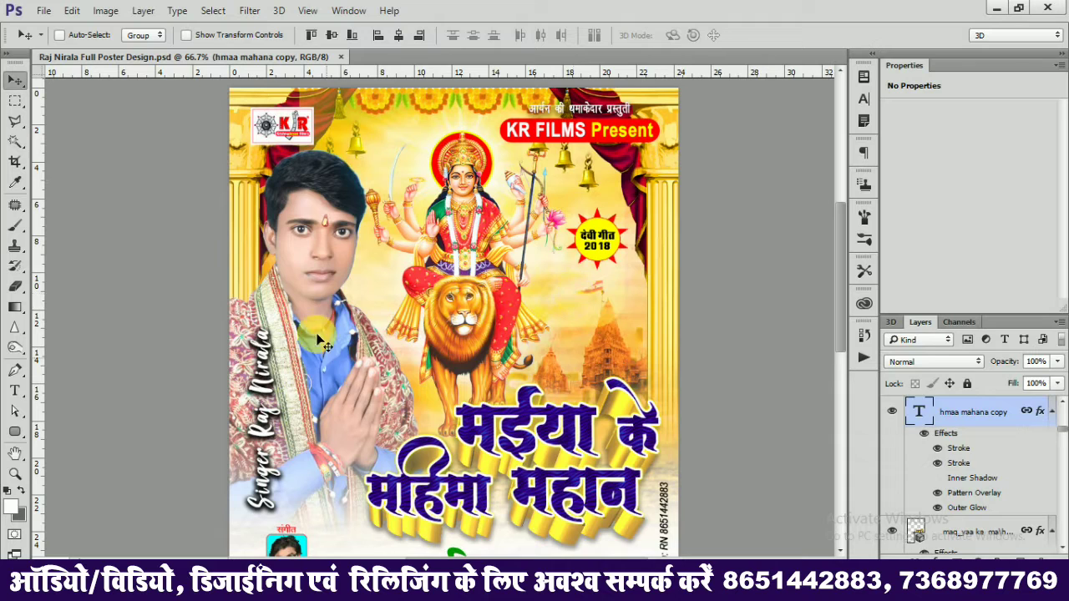
right_click(297, 264)
click(329, 274)
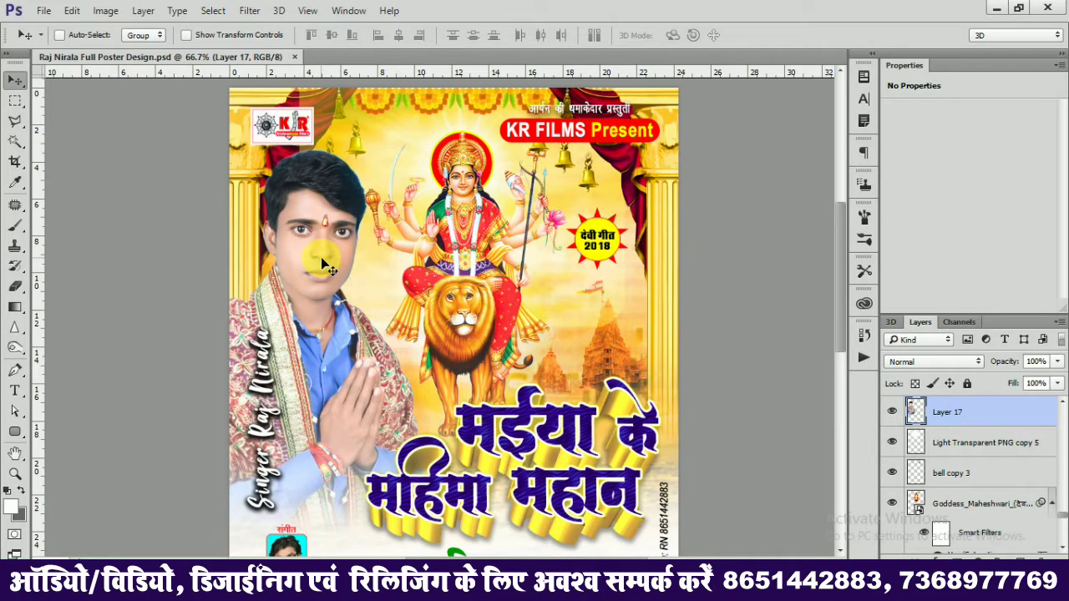
key(ctrl)
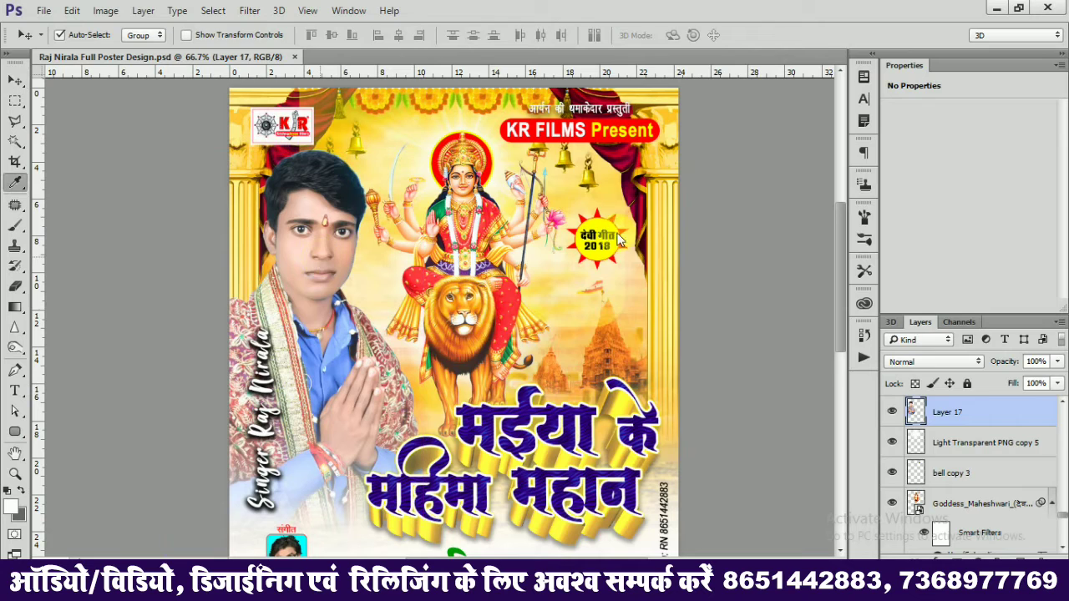
key(ctrl+m)
drag(588, 164, 673, 206)
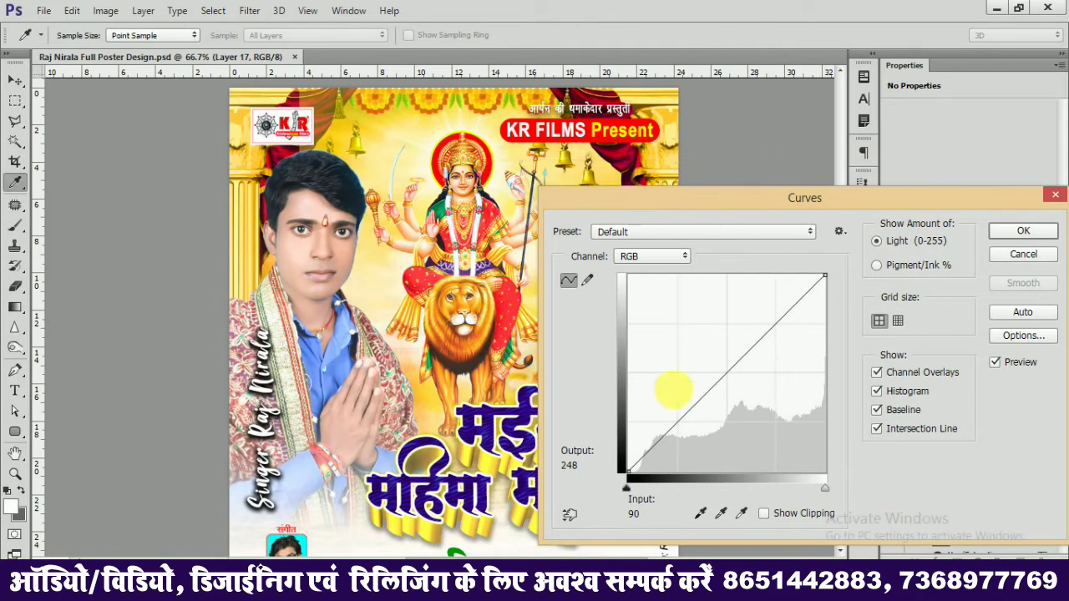
mouse_move(723, 377)
mouse_down()
mouse_move(685, 348)
mouse_move(731, 376)
mouse_move(722, 365)
mouse_up()
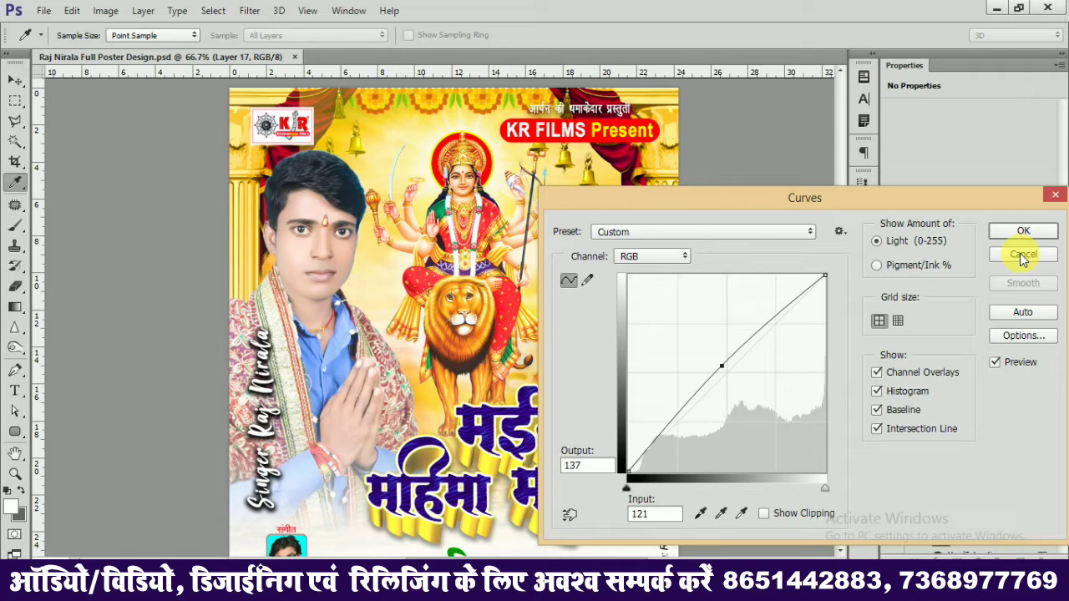
click(1021, 253)
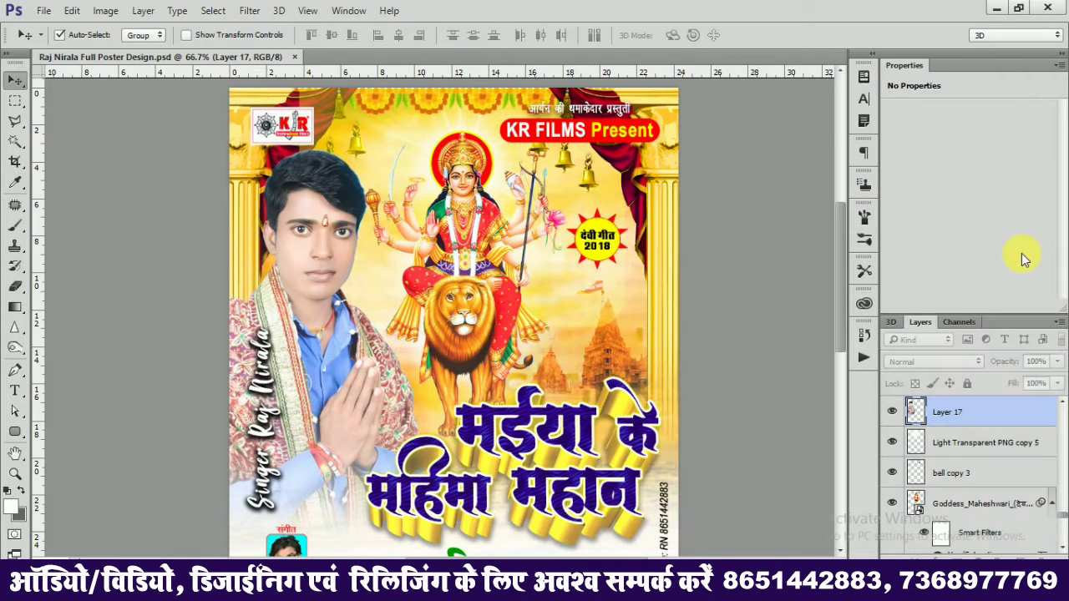
key(ctrl)
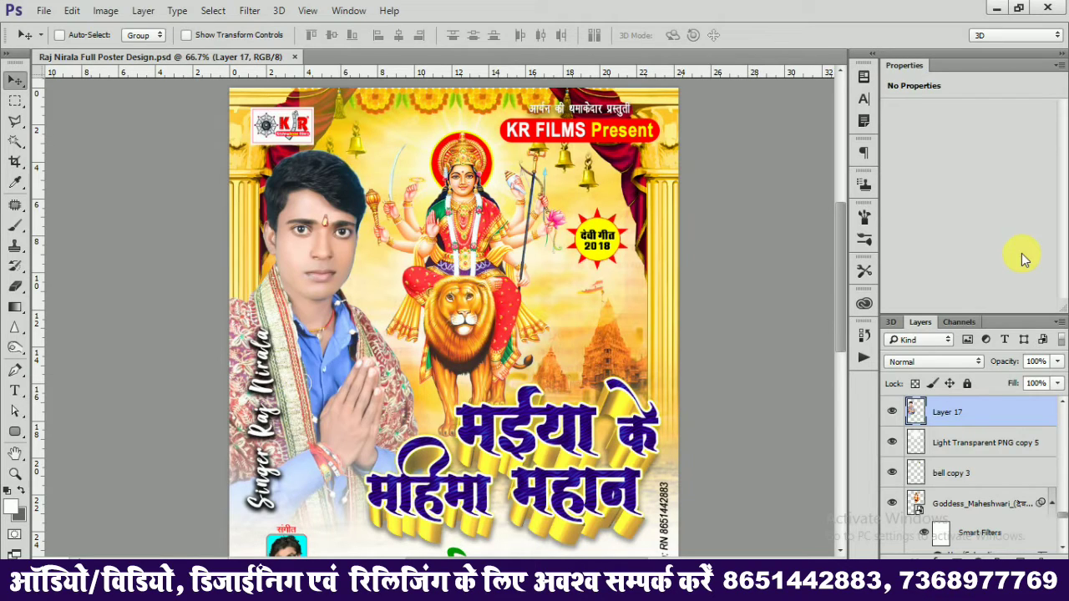
drag(838, 265, 850, 313)
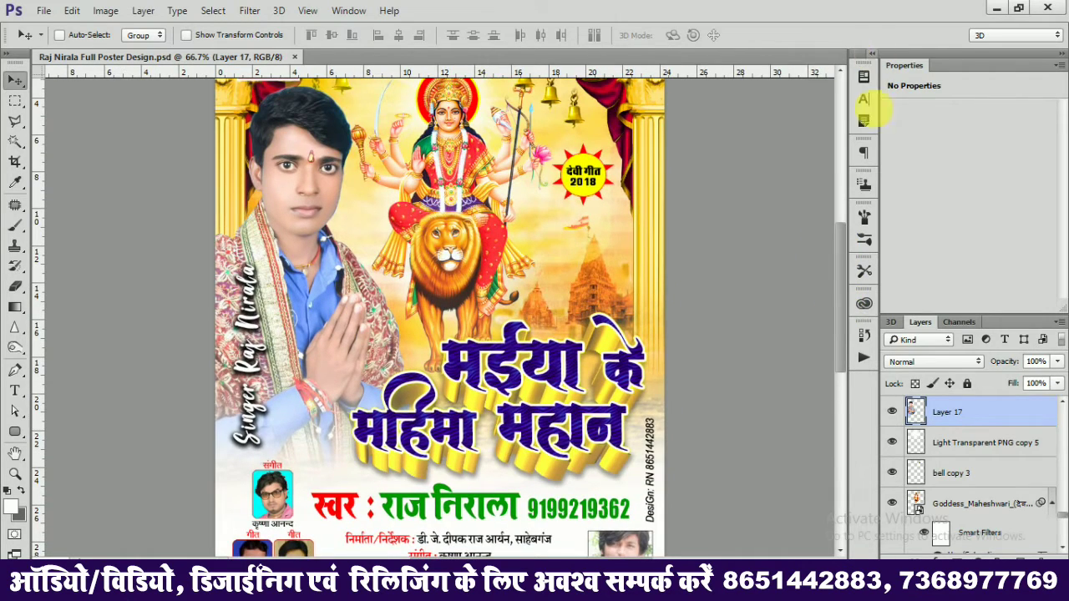
drag(842, 322, 841, 283)
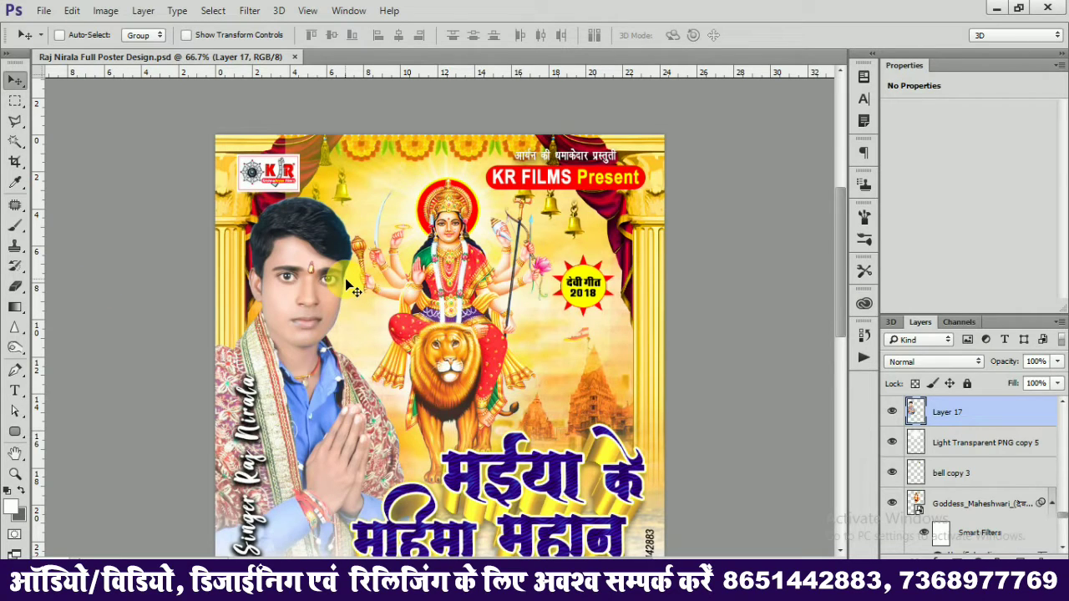
- Move the Layer 6 copy curtain and pillar artwork slightly, then scroll down to check the credits
right_click(643, 240)
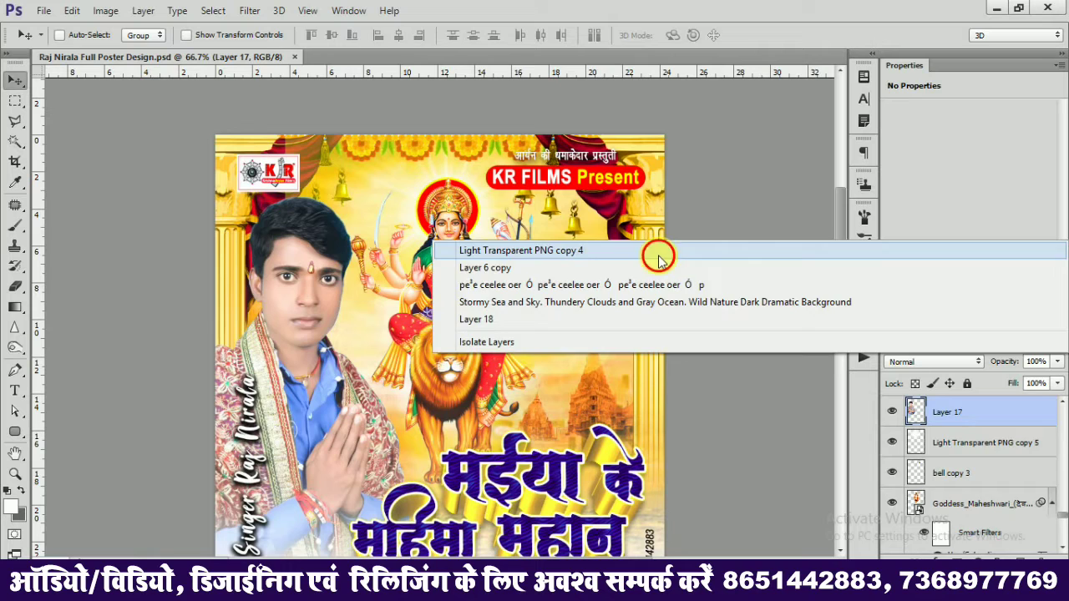
click(650, 251)
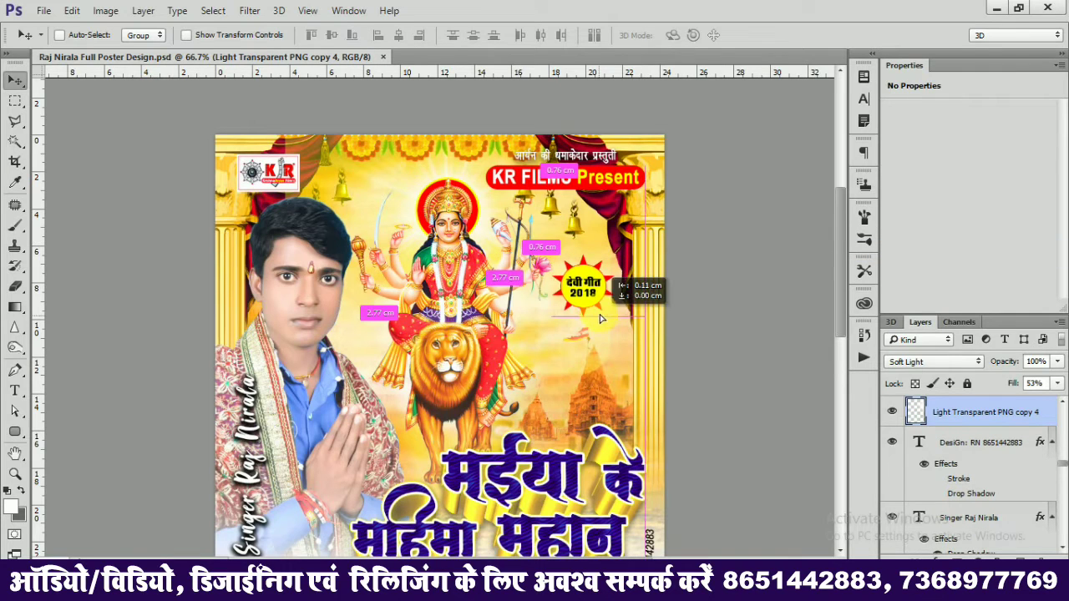
right_click(652, 222)
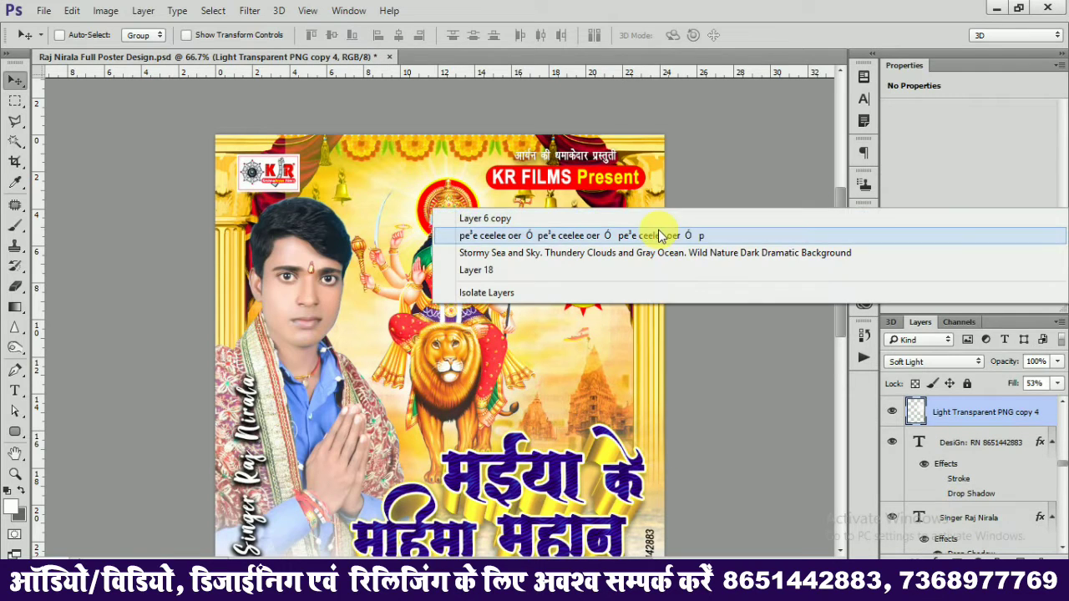
click(656, 219)
mouse_move(592, 309)
mouse_down()
mouse_move(631, 215)
mouse_move(543, 261)
mouse_move(617, 251)
mouse_move(617, 265)
mouse_move(646, 220)
mouse_move(631, 215)
mouse_move(657, 203)
mouse_up()
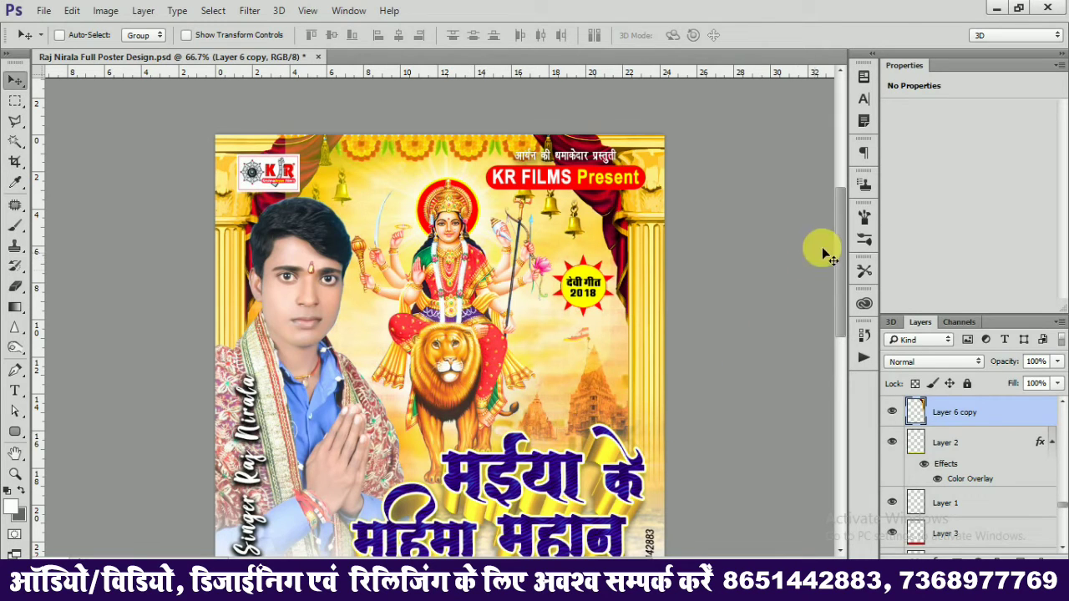
drag(840, 226, 839, 278)
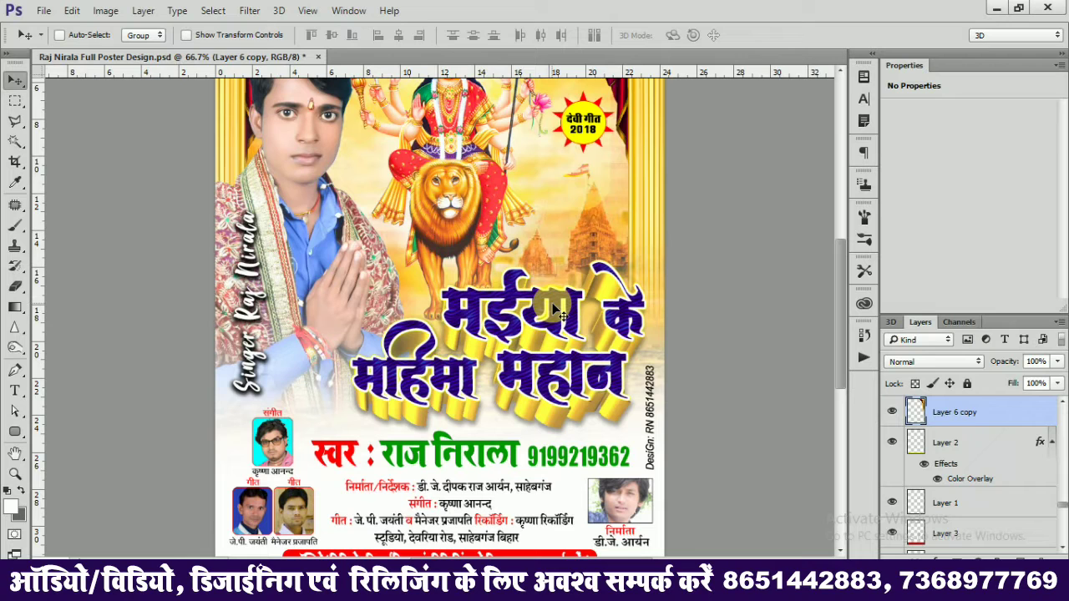
mouse_move(840, 317)
mouse_down()
mouse_move(845, 299)
mouse_move(852, 356)
mouse_up()
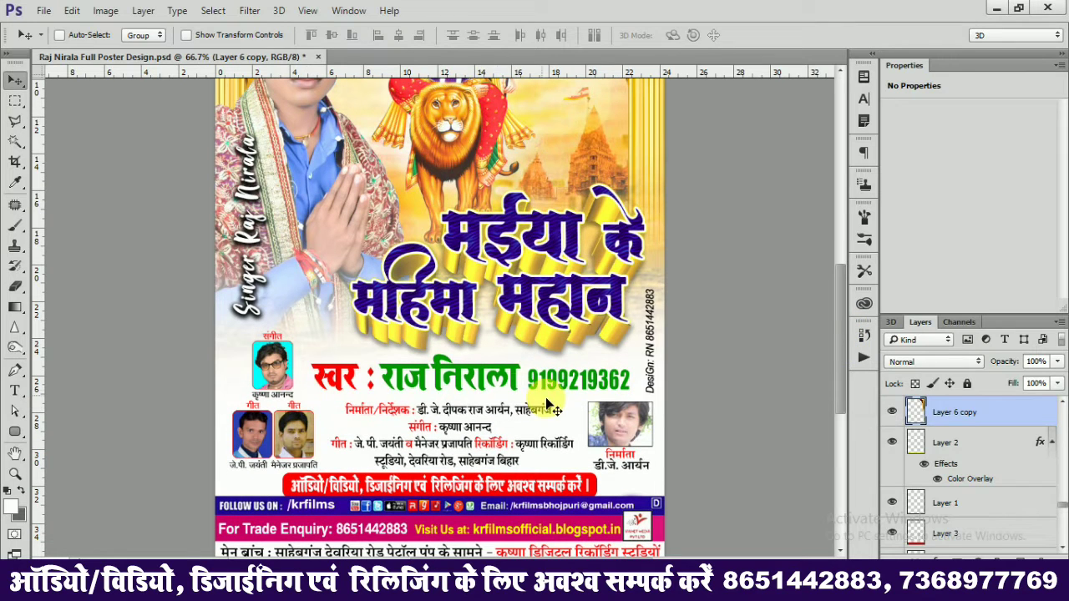
- Put the singer-credit text layer into Type editing with the Character panel showing
right_click(478, 369)
click(501, 362)
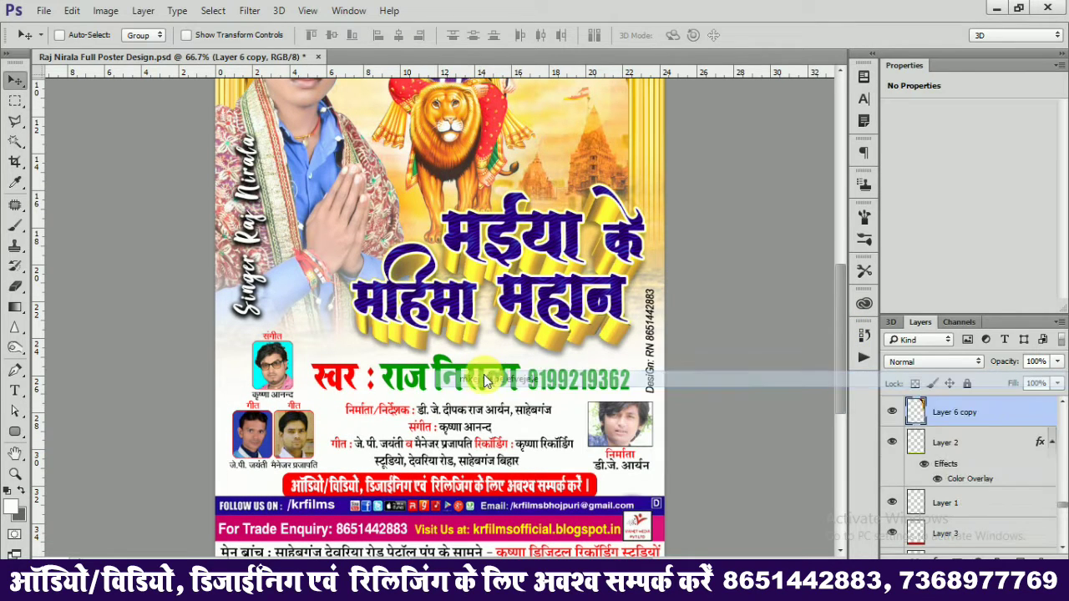
click(14, 390)
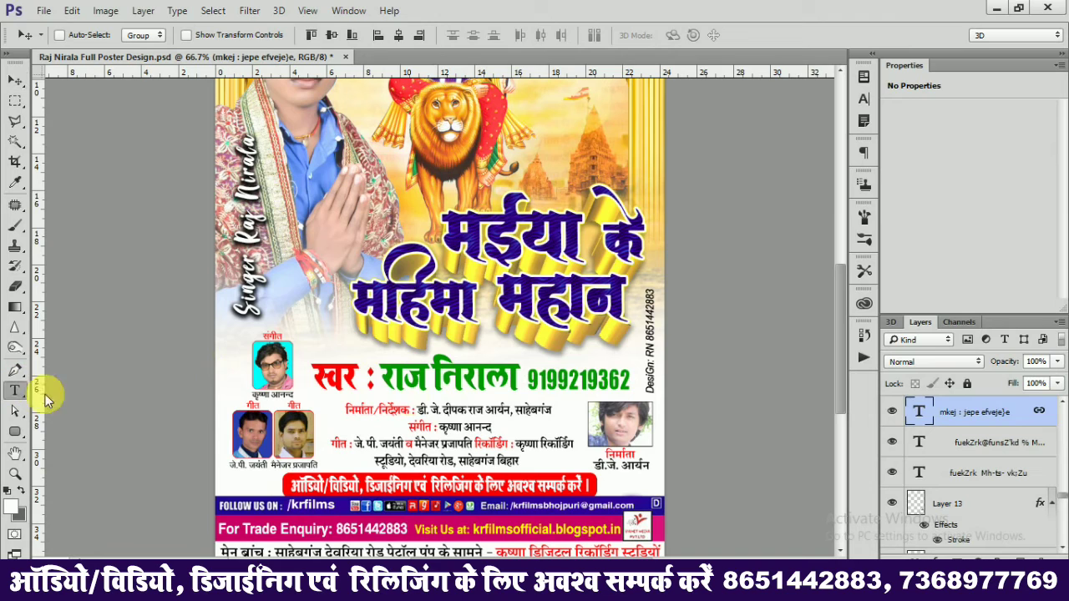
click(465, 378)
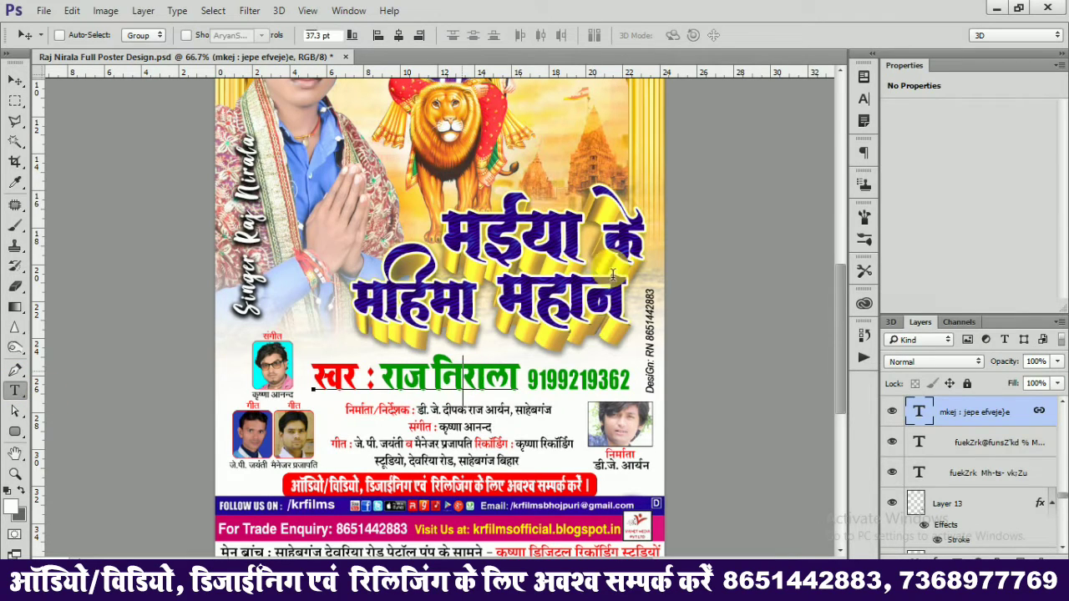
click(863, 100)
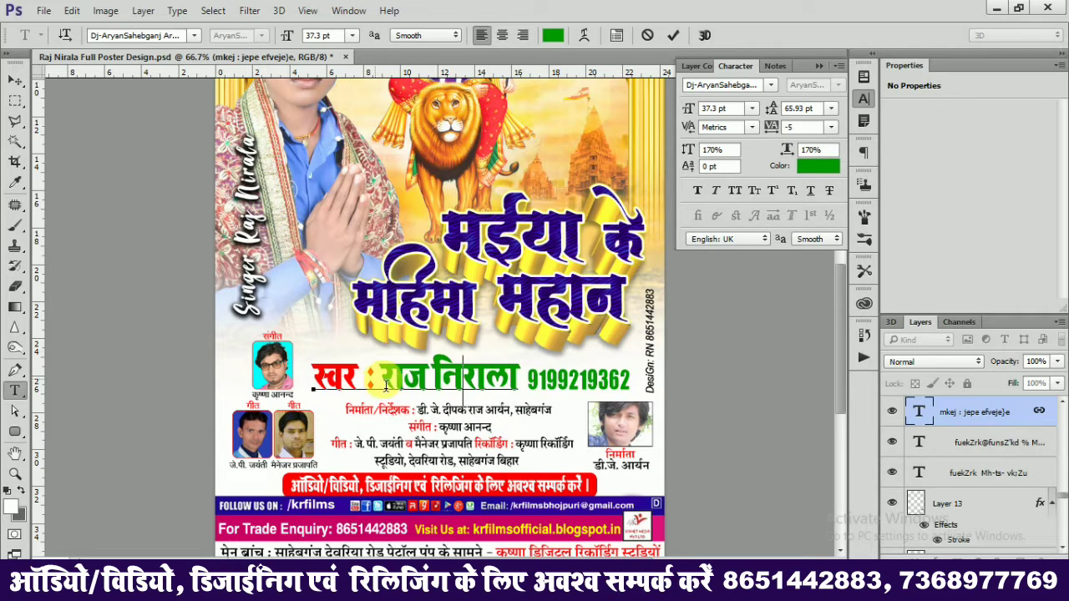
- Highlight the whole singer-credit line, then deselect it
drag(518, 380, 393, 380)
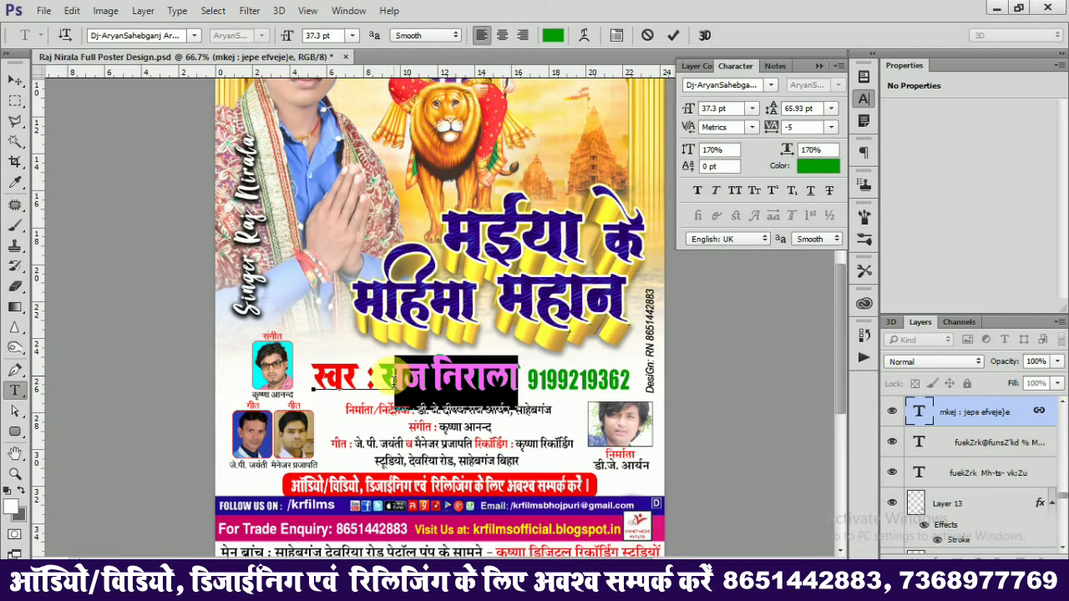
click(386, 380)
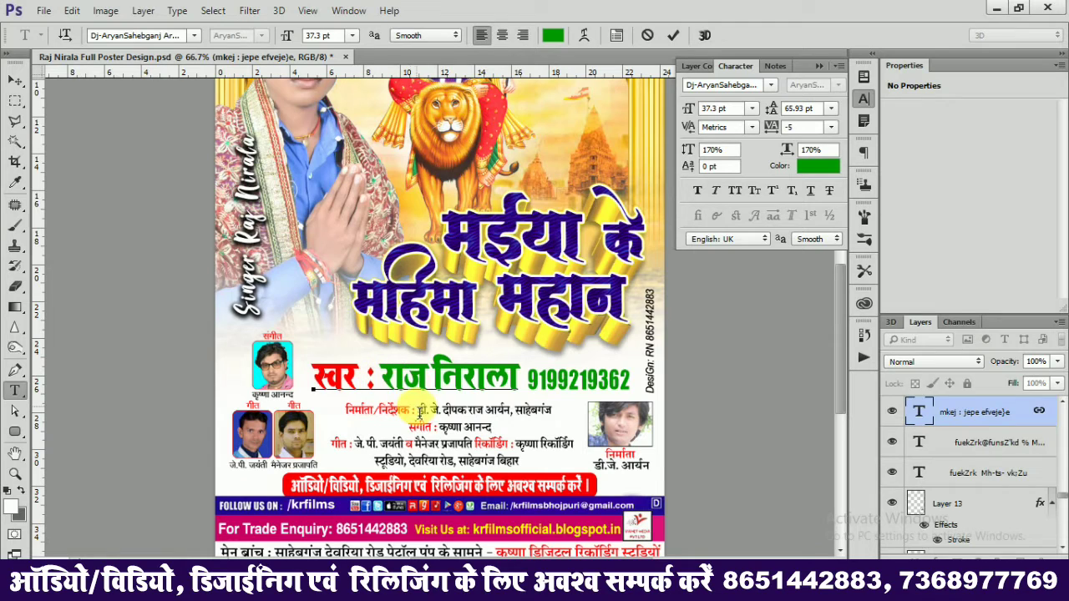
drag(313, 383, 494, 397)
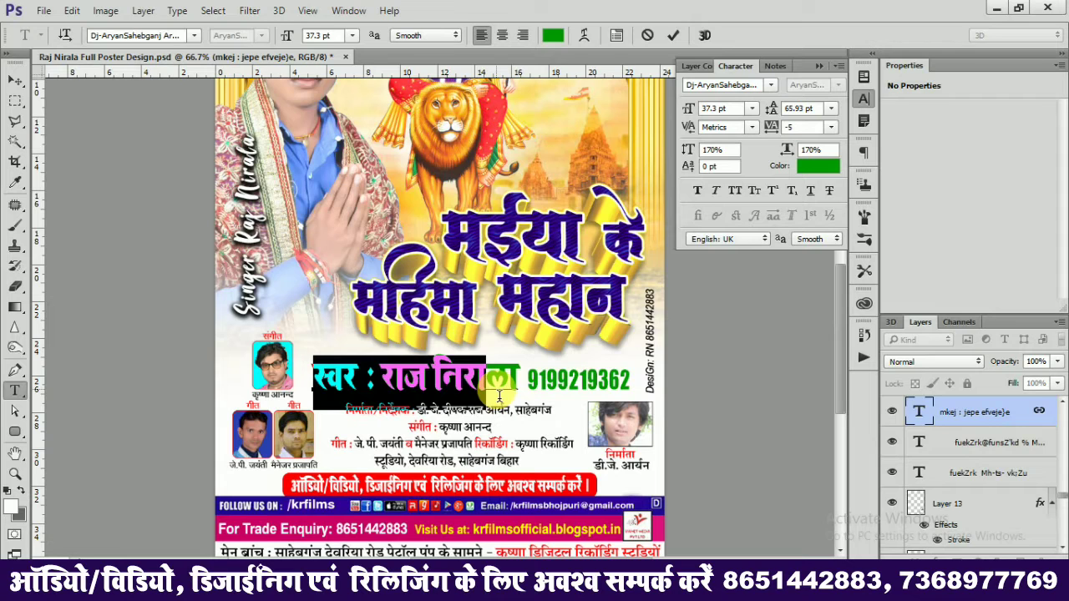
drag(498, 396, 521, 401)
click(462, 386)
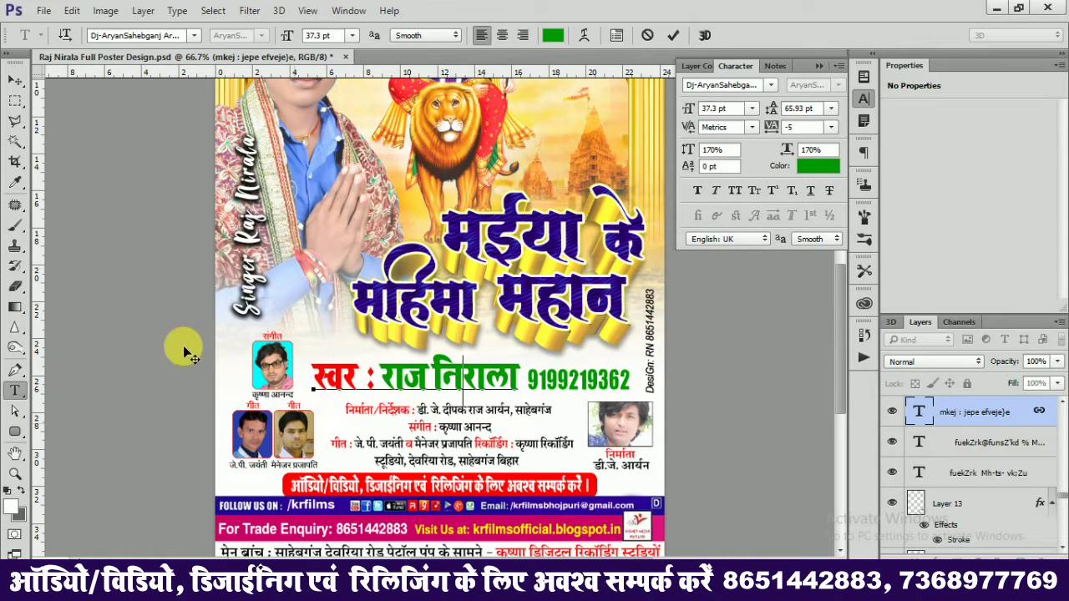
- Switch to the Move tool and close the Character panel
drag(14, 83, 59, 88)
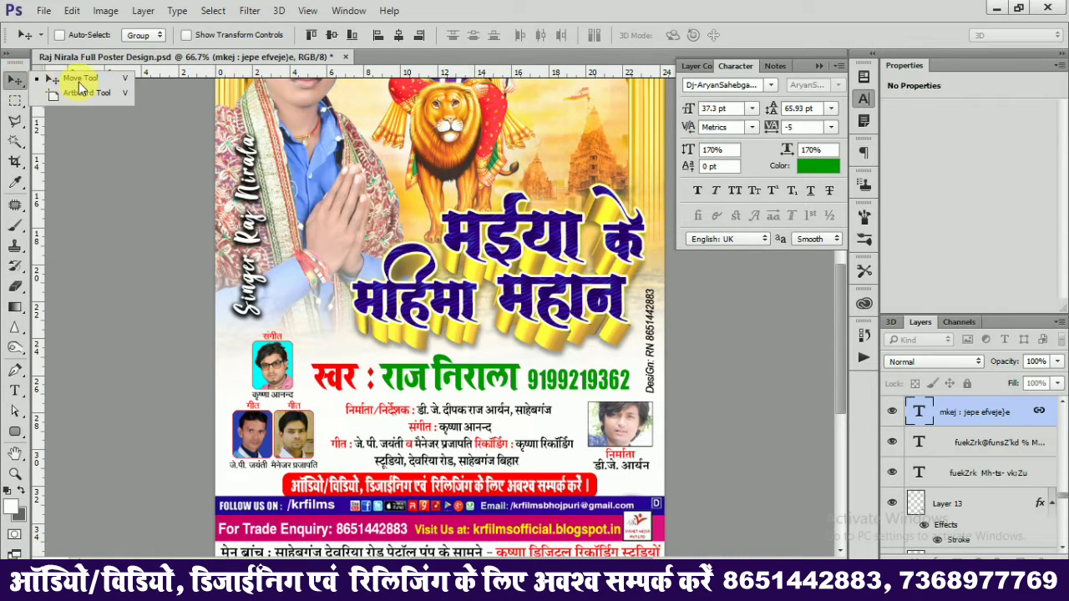
click(81, 84)
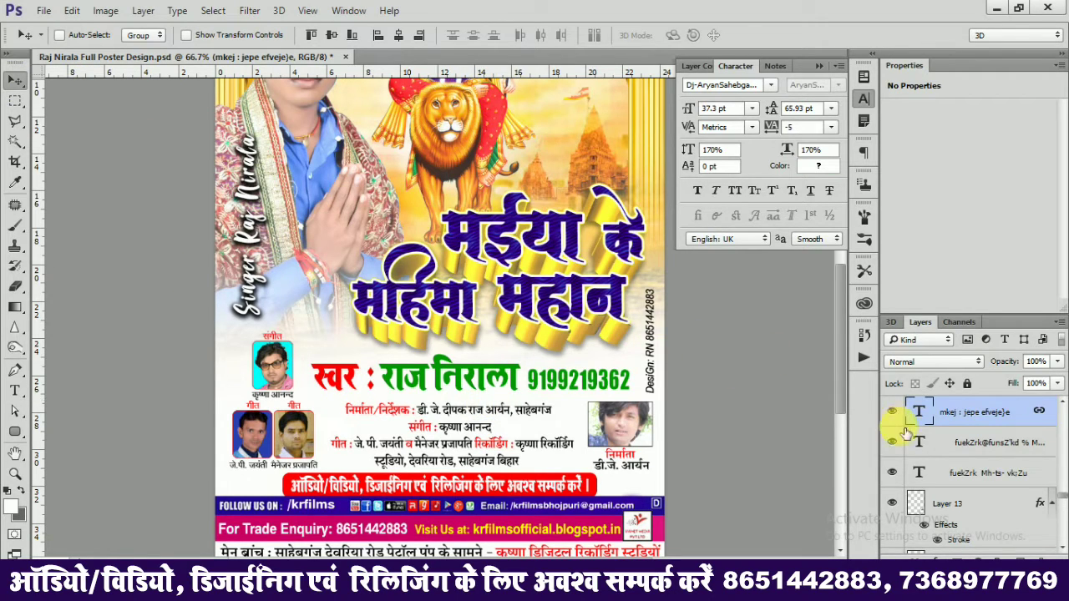
mouse_move(839, 322)
mouse_down()
mouse_move(836, 350)
mouse_move(831, 290)
mouse_up()
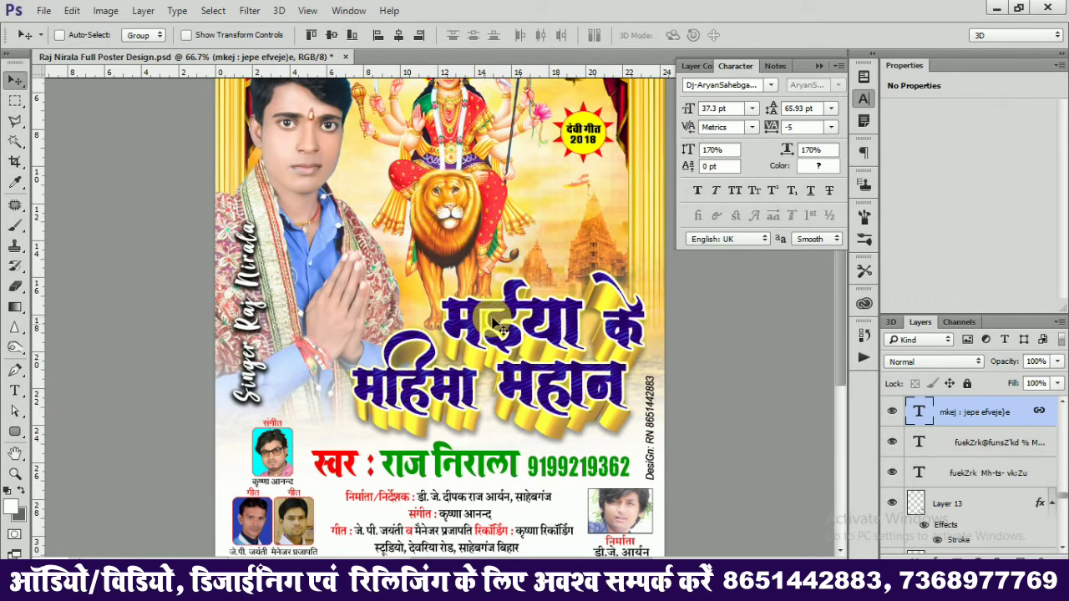
right_click(496, 326)
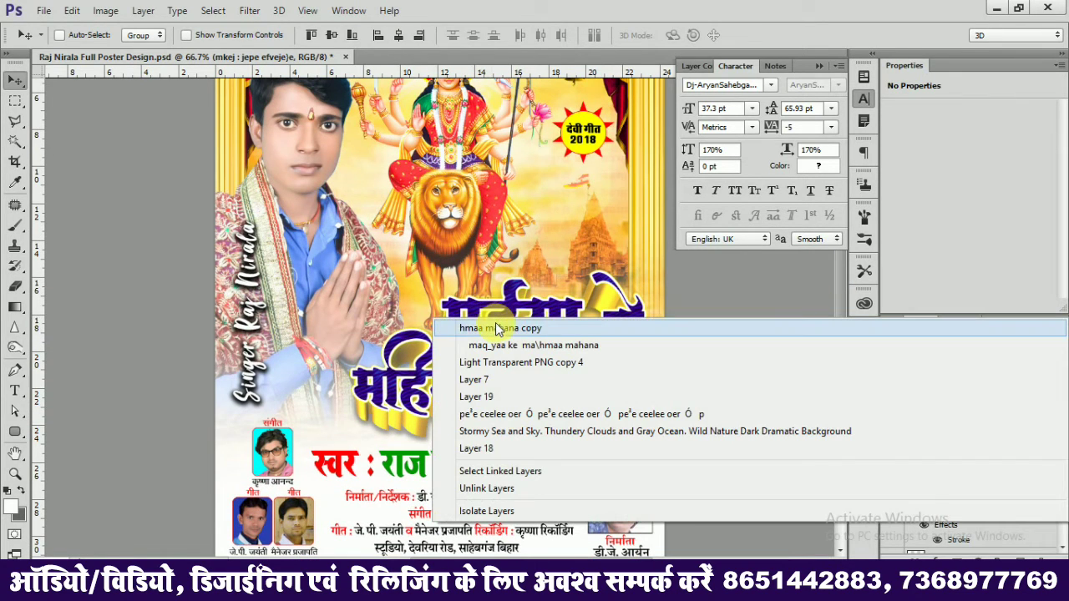
click(641, 182)
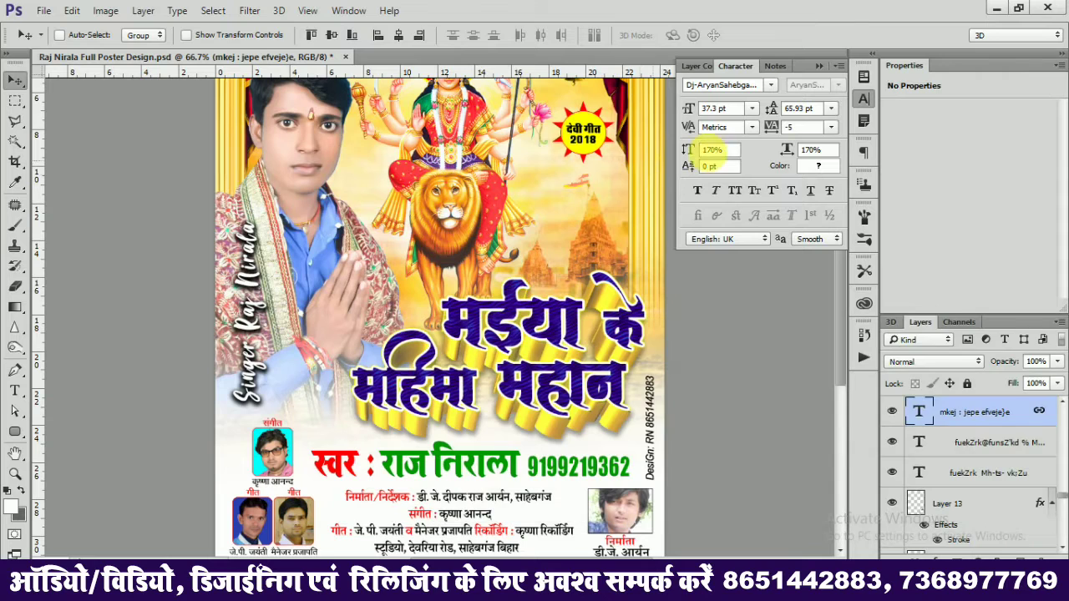
click(862, 99)
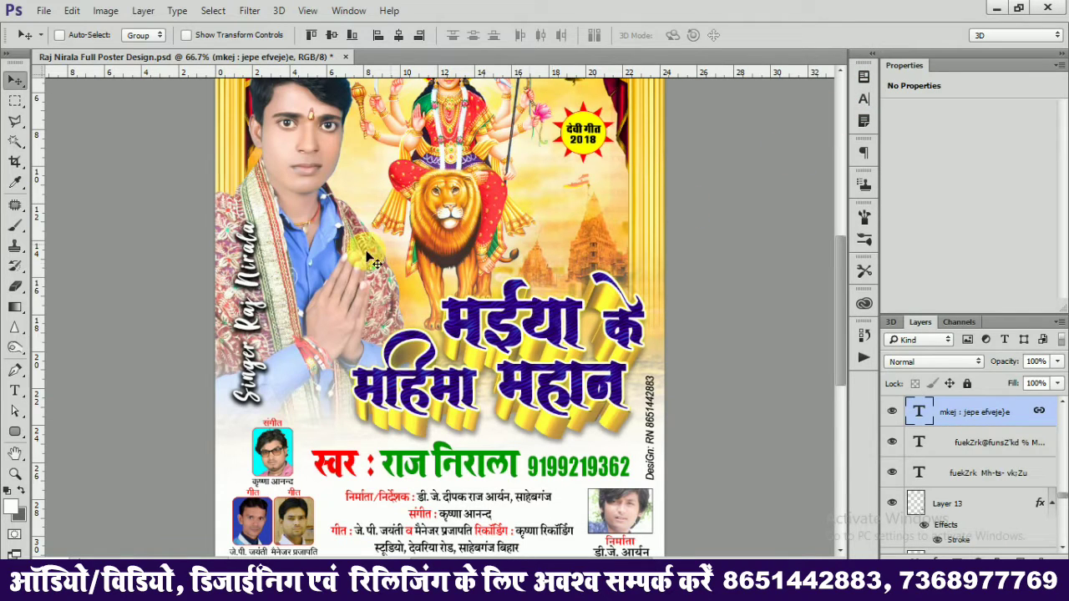
right_click(250, 279)
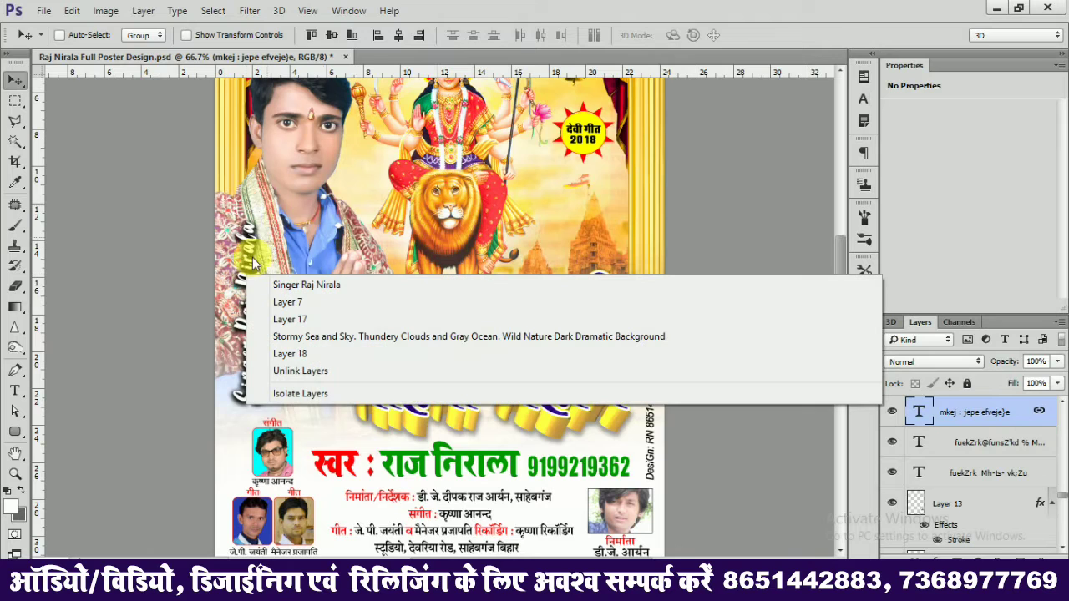
click(303, 226)
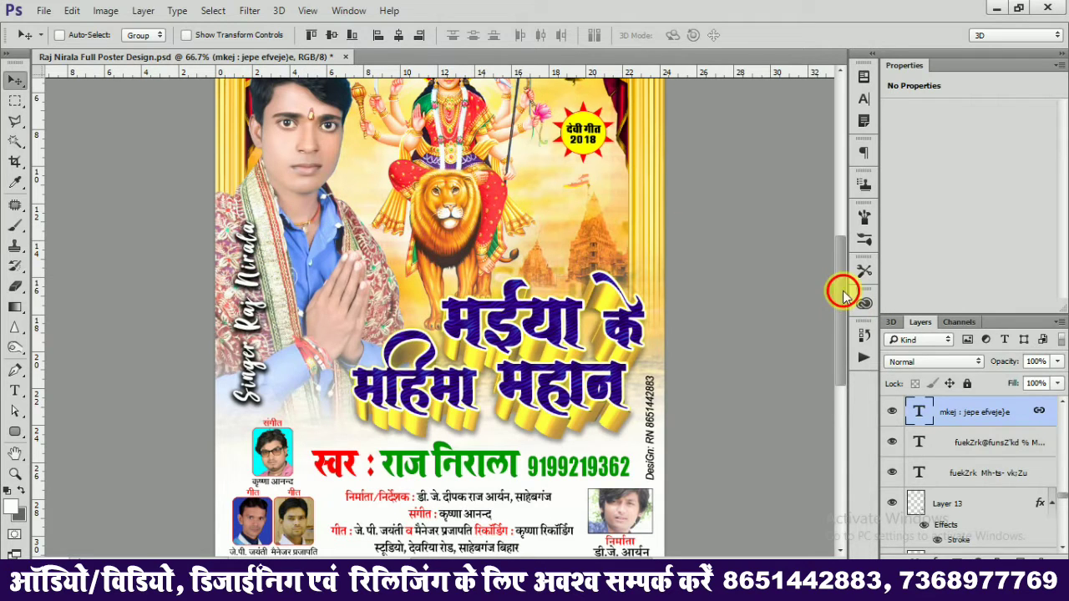
drag(842, 294, 839, 253)
- Select the Dwarkadhish-Temple-1 layer and drag the temple image slightly
right_click(569, 305)
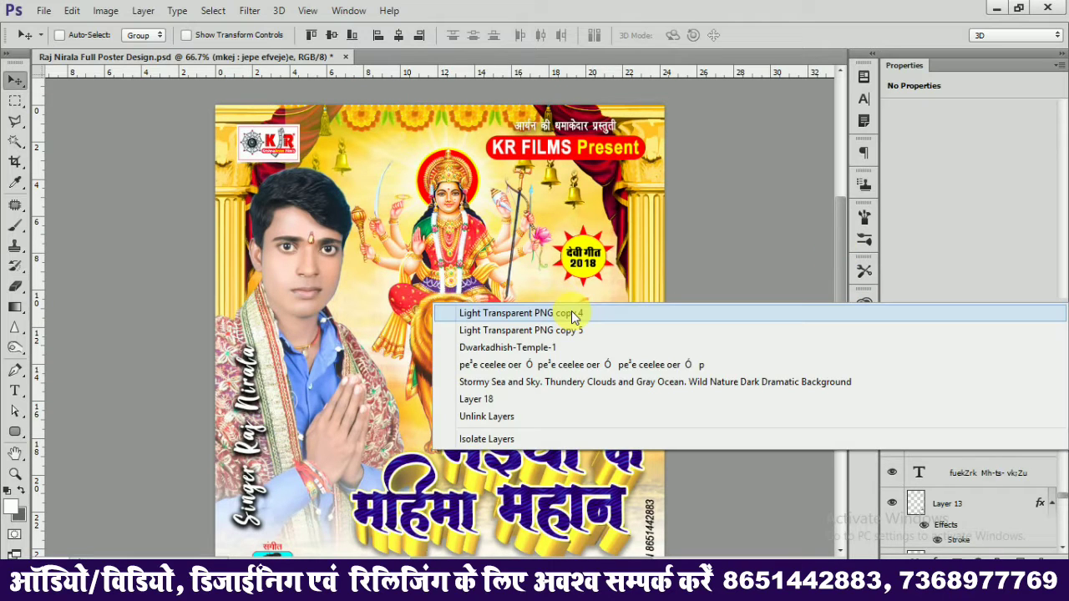
click(573, 315)
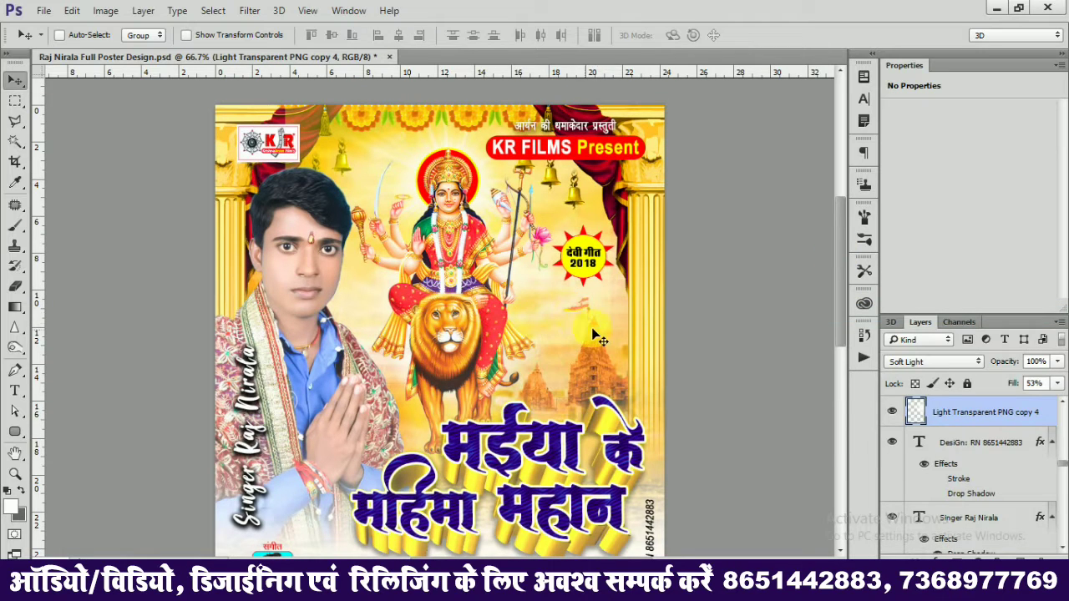
right_click(595, 333)
click(625, 331)
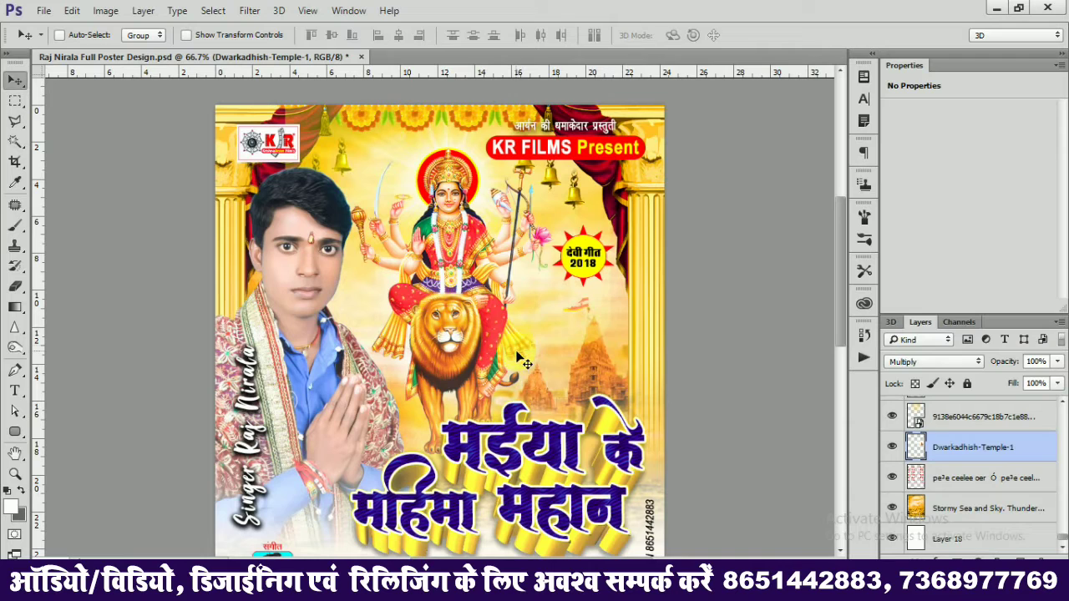
drag(625, 331, 599, 60)
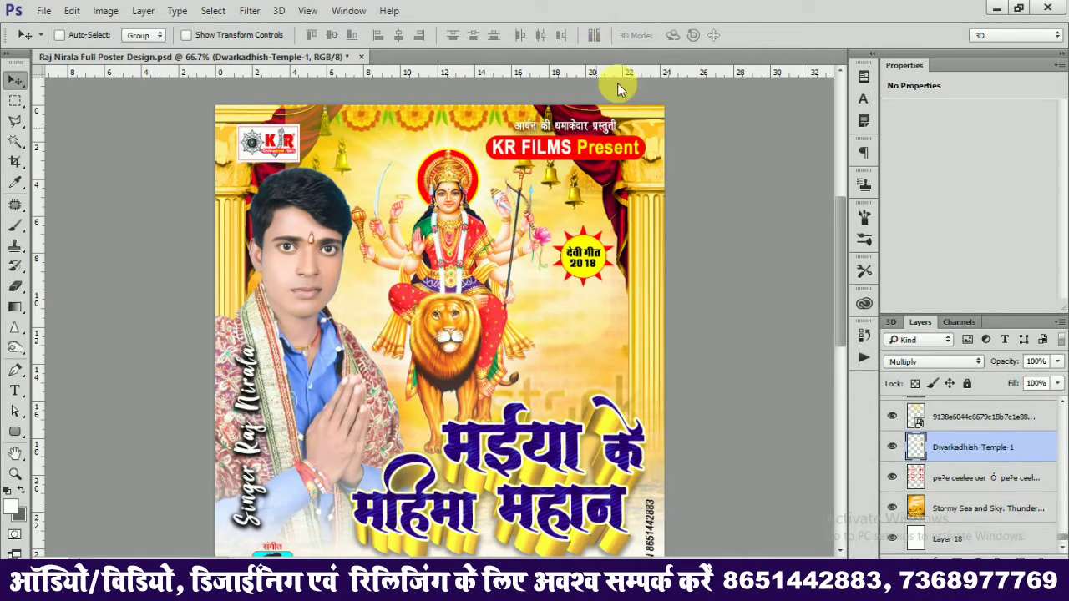
- Create a new 1280×720 transparent document
key(ctrl)
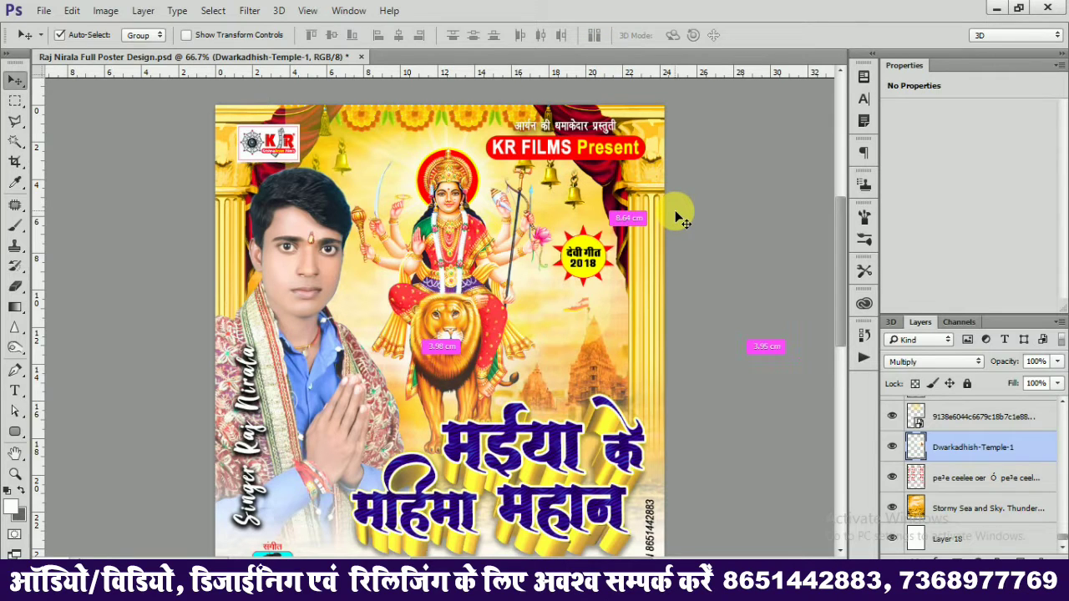
key(ctrl+n)
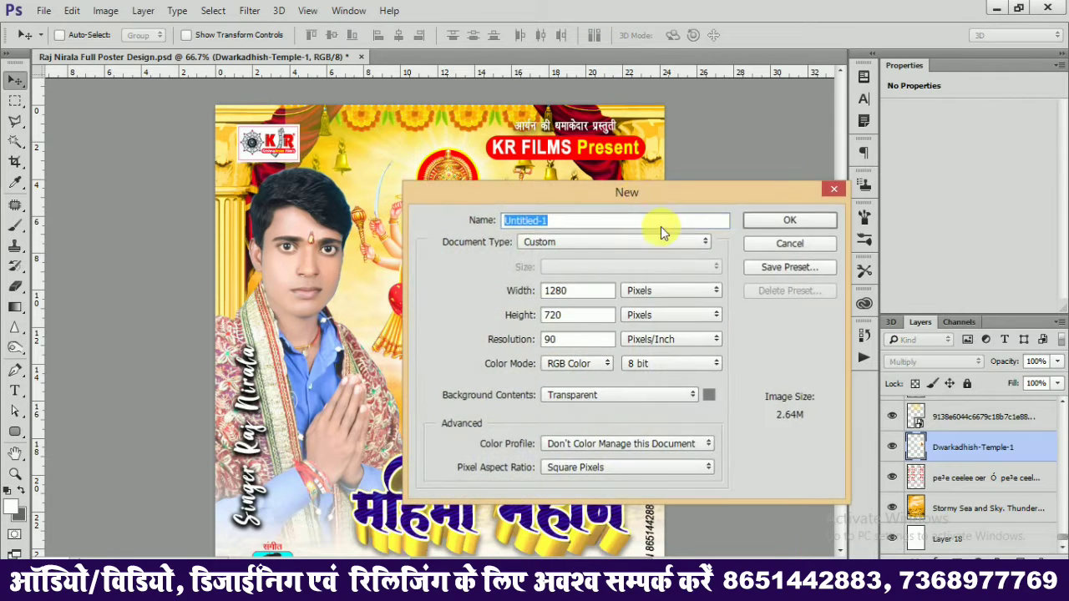
key(Return)
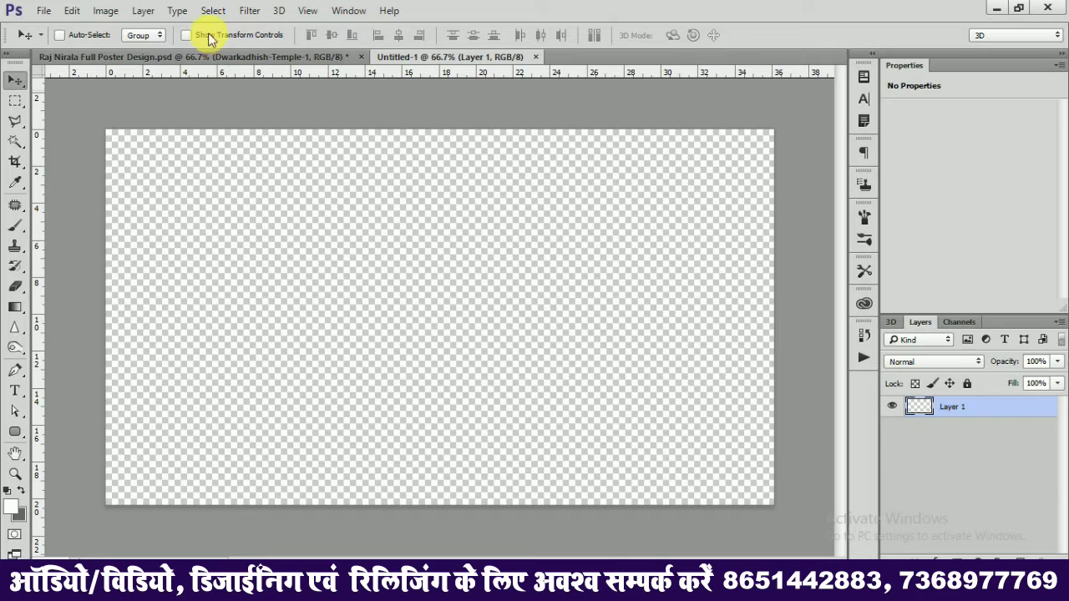
- Back in the poster, select the Stormy Sea and Sky background layer
key(ctrl+Tab)
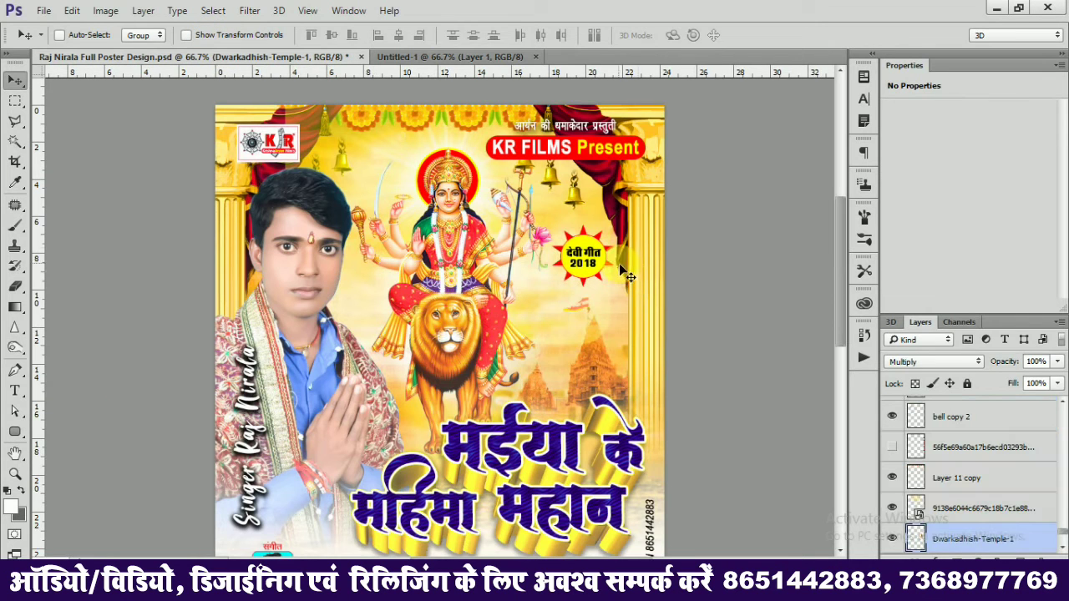
right_click(625, 287)
click(629, 298)
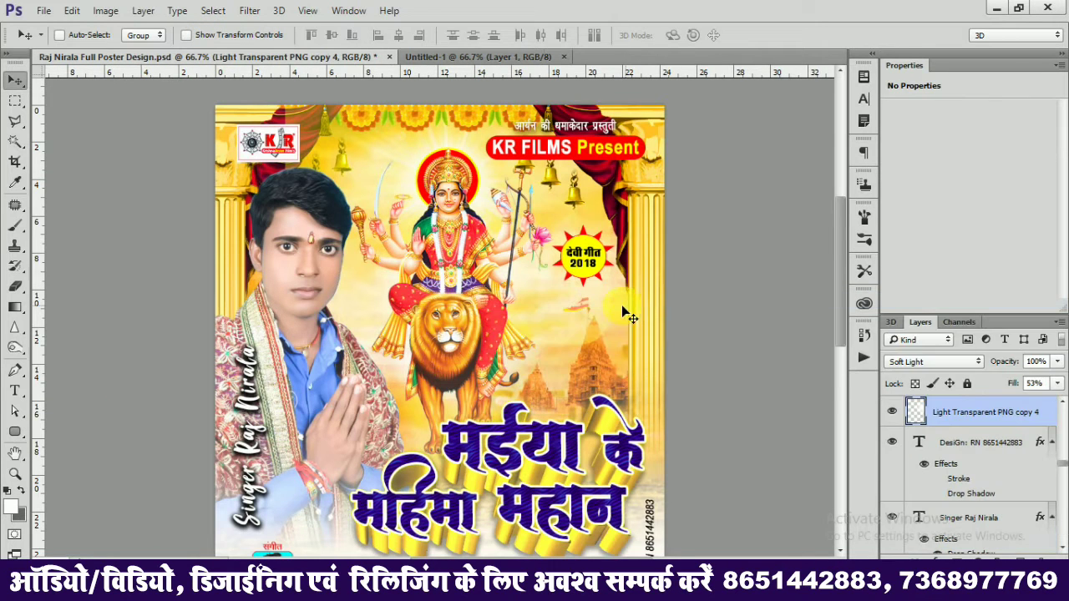
right_click(622, 306)
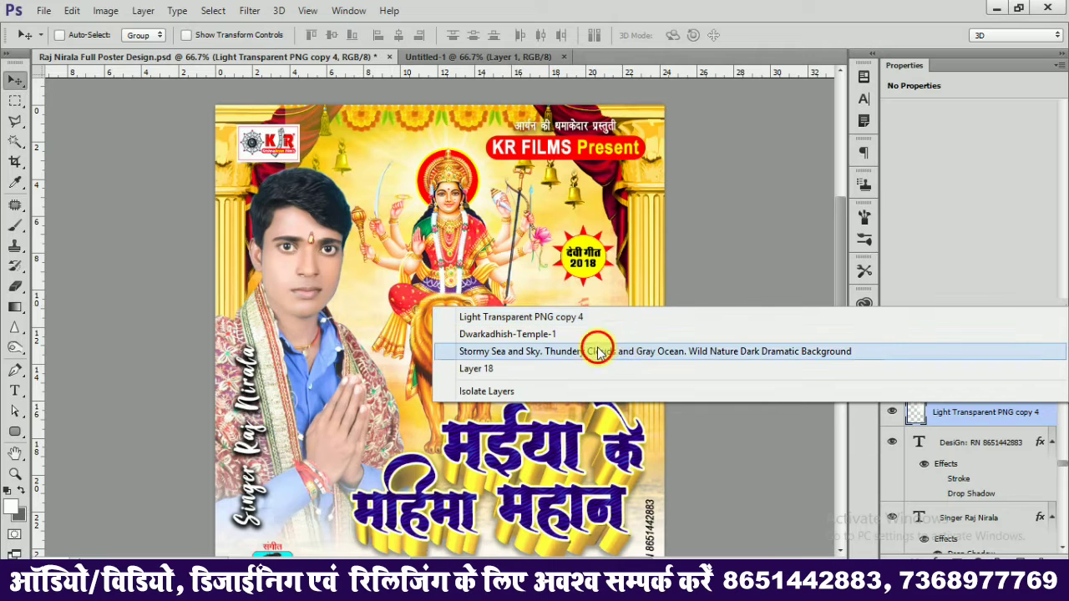
click(598, 351)
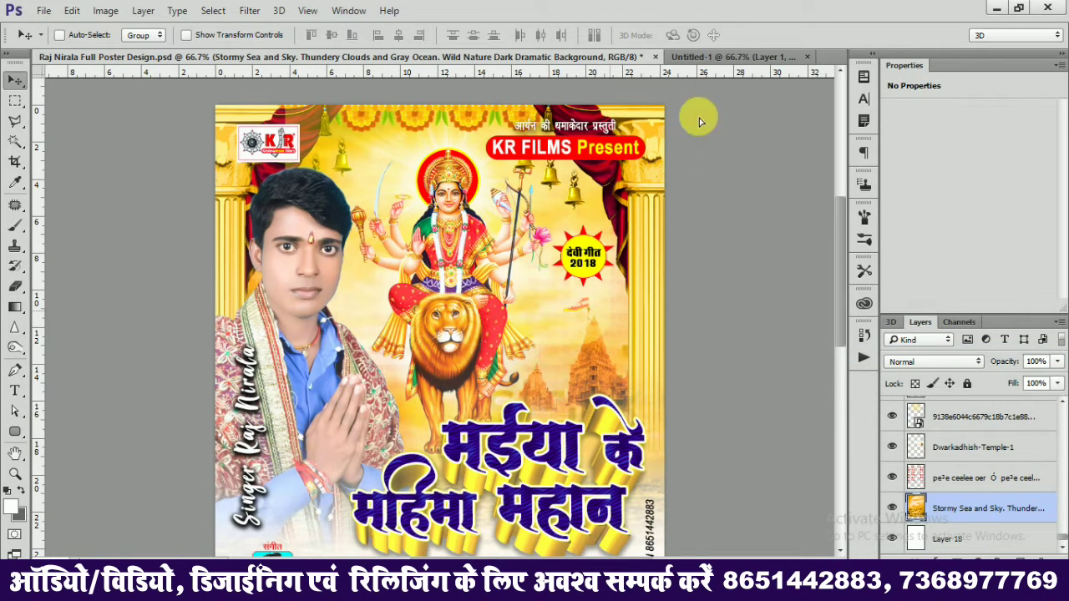
click(739, 59)
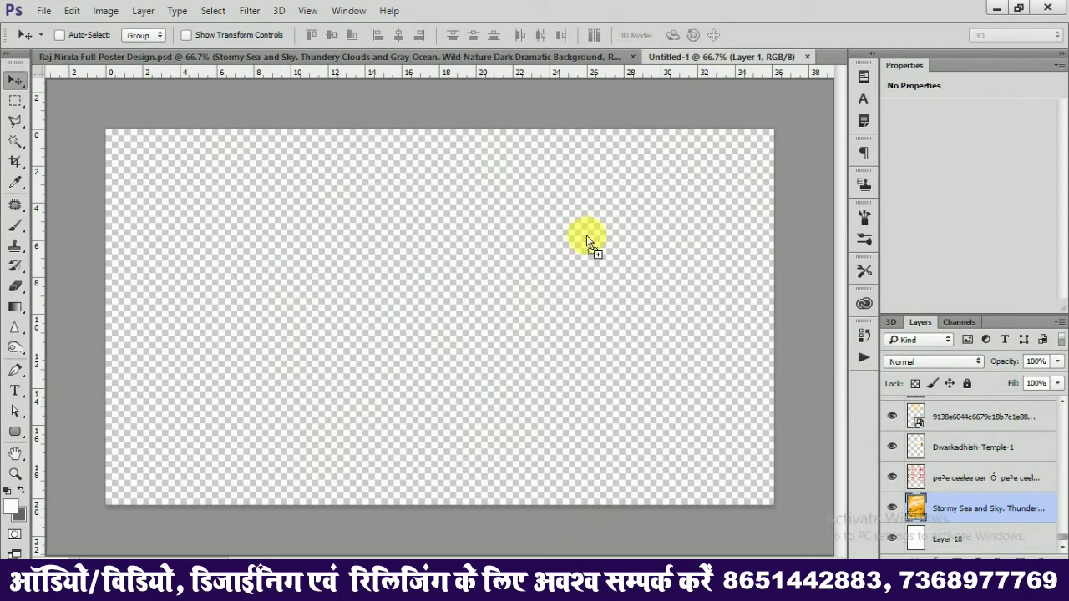
- Copy the Stormy Sea and Sky image into Untitled-1, scaled to about 80% with the horizon visible
mouse_move(566, 281)
mouse_down()
mouse_move(615, 392)
mouse_move(556, 338)
mouse_up()
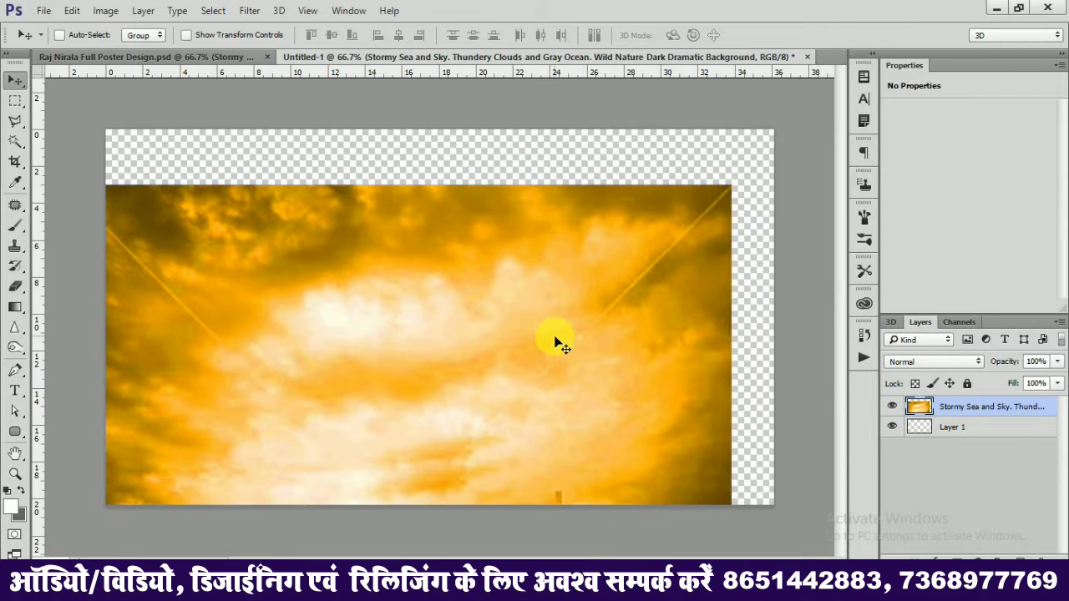
key(ctrl+t)
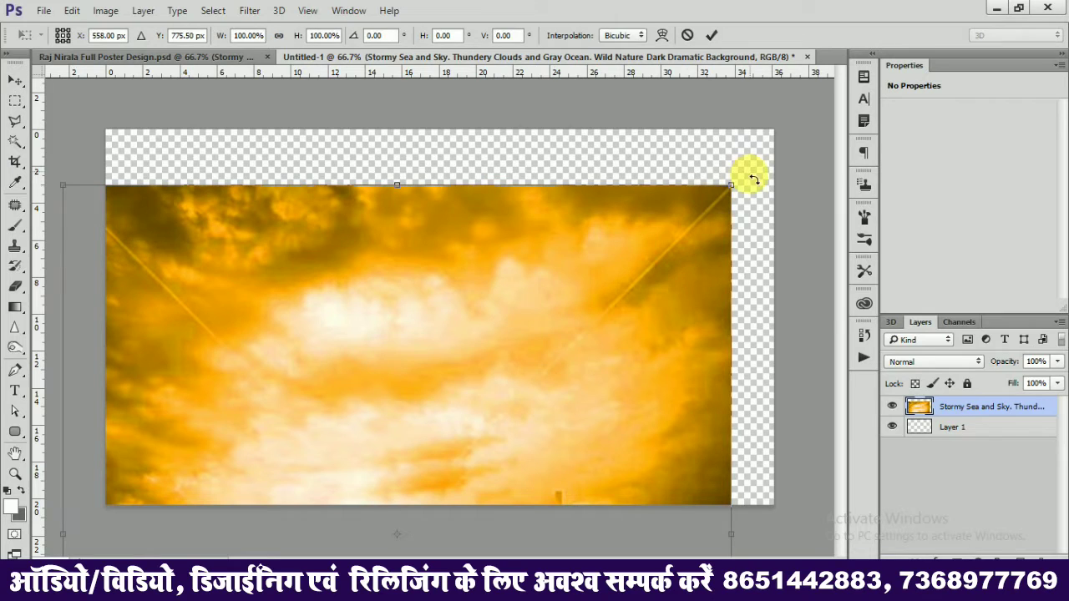
drag(742, 187, 600, 319)
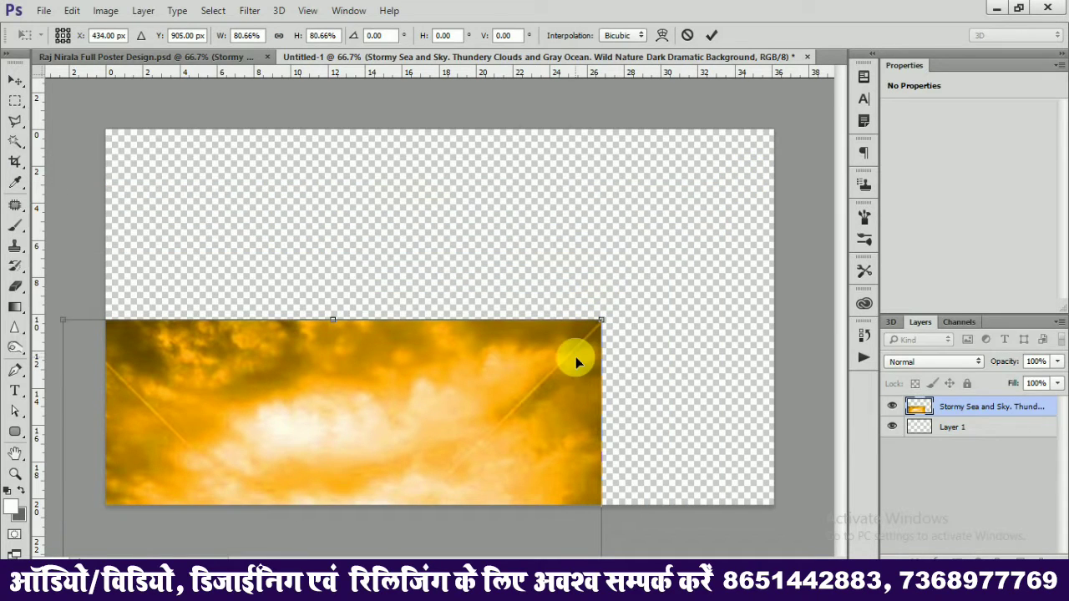
key(Return)
drag(445, 427, 618, 226)
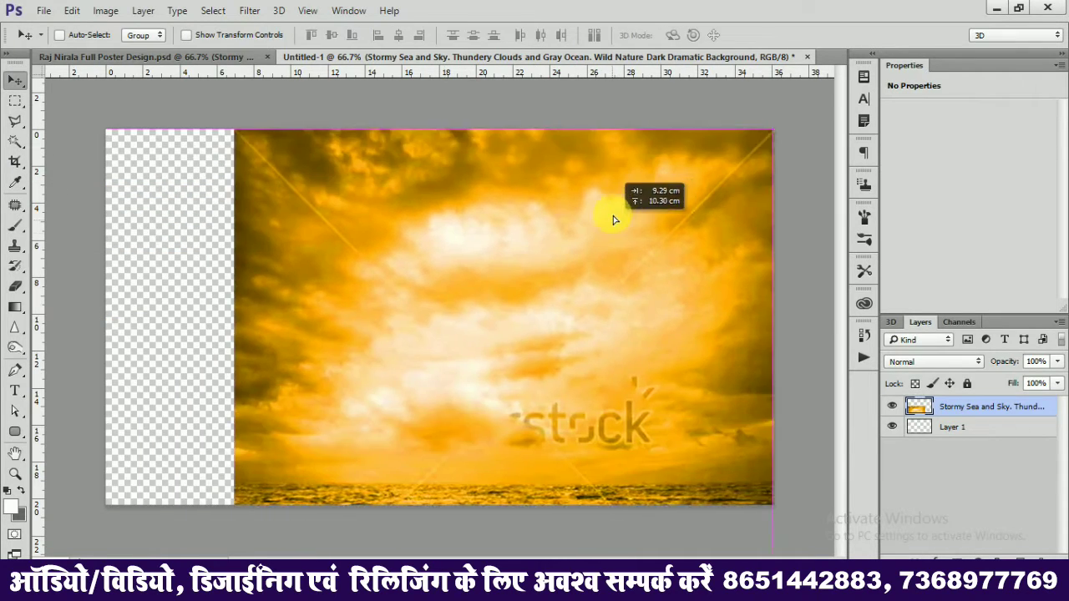
mouse_move(636, 418)
mouse_down()
mouse_move(572, 418)
mouse_move(585, 246)
mouse_move(576, 279)
mouse_move(493, 389)
mouse_move(510, 356)
mouse_move(530, 357)
mouse_move(543, 309)
mouse_move(333, 382)
mouse_up()
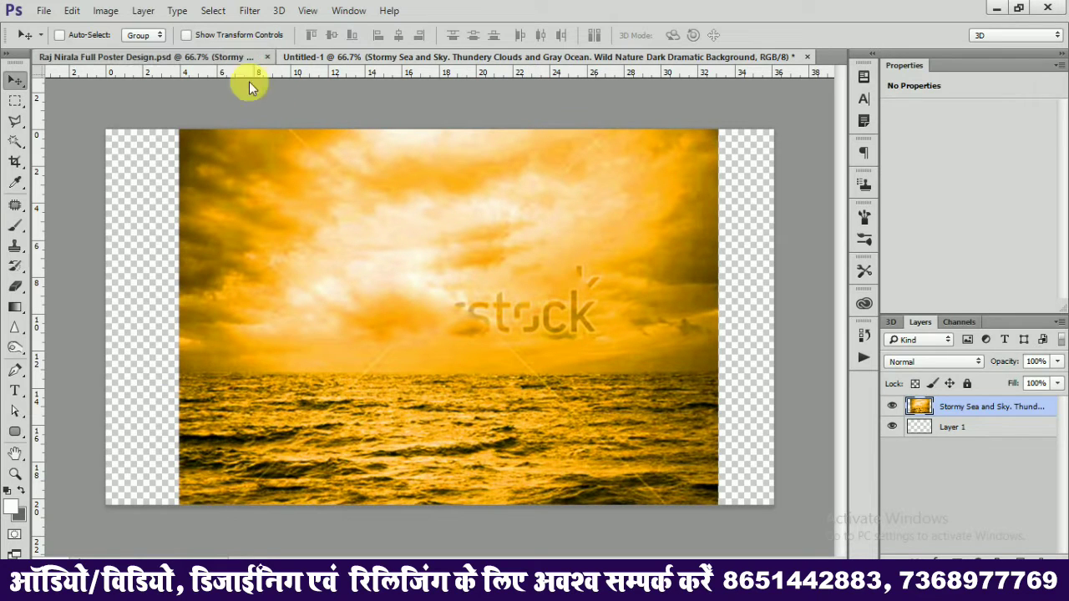
drag(284, 122, 288, 125)
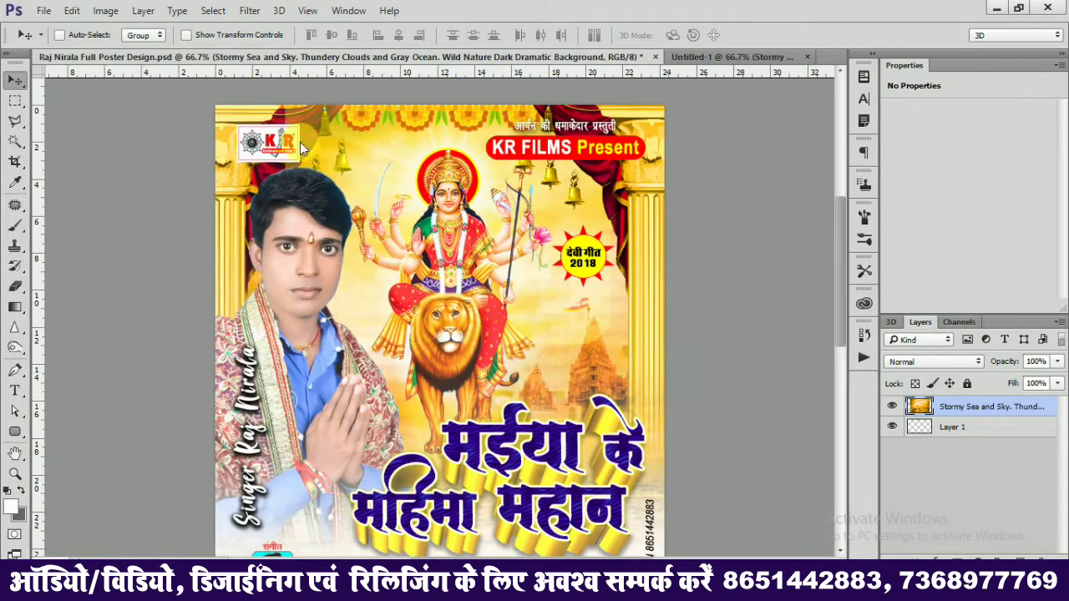
- Drag the goddess Durga layer into Untitled-1 and centre it over the sea
right_click(464, 252)
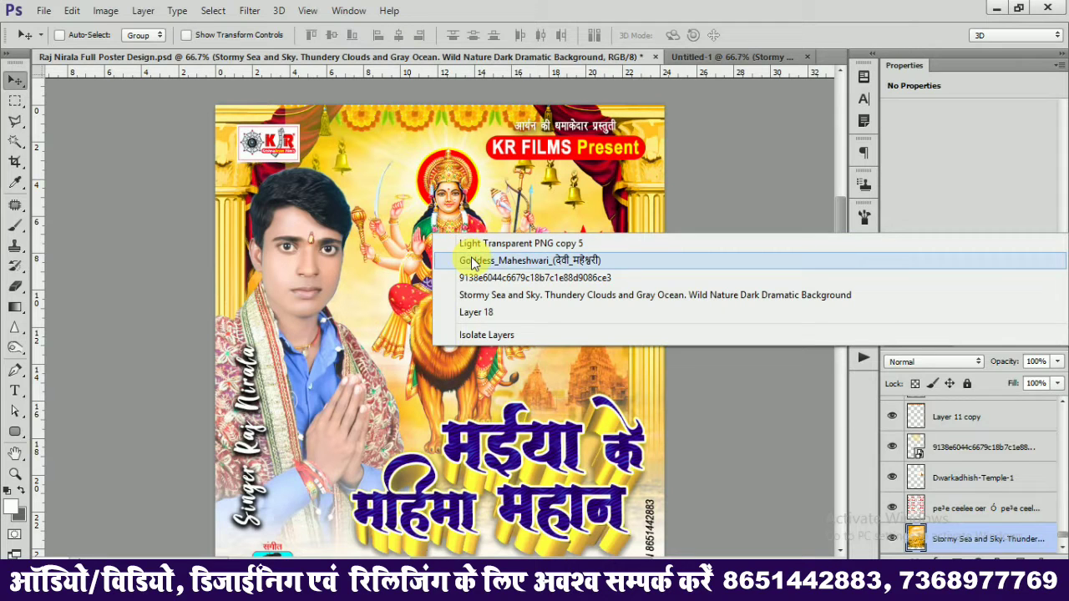
click(501, 261)
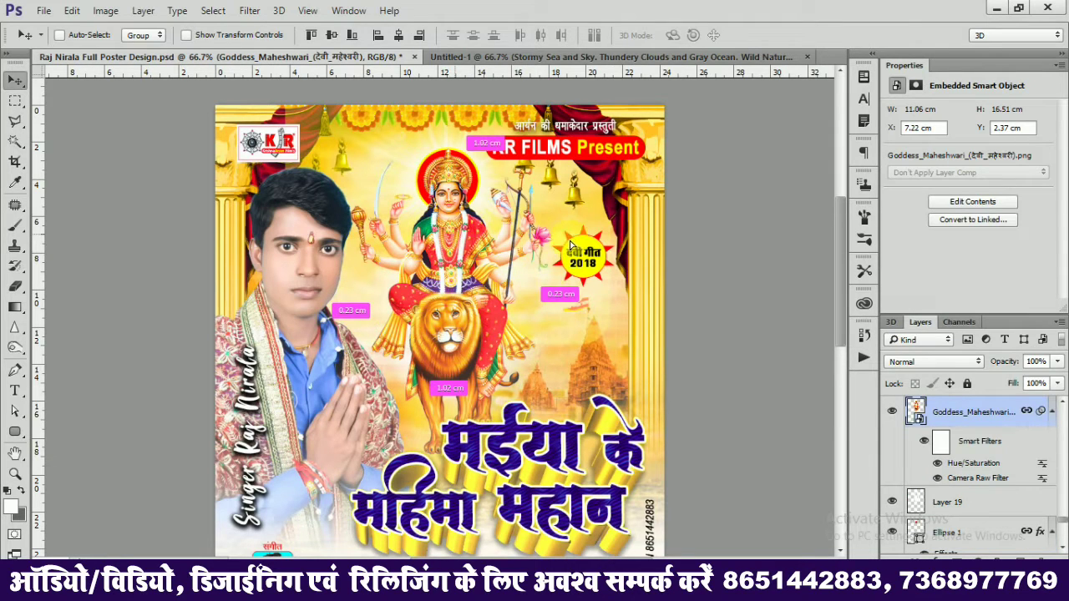
mouse_move(570, 244)
mouse_down()
mouse_move(615, 64)
mouse_move(498, 311)
mouse_up()
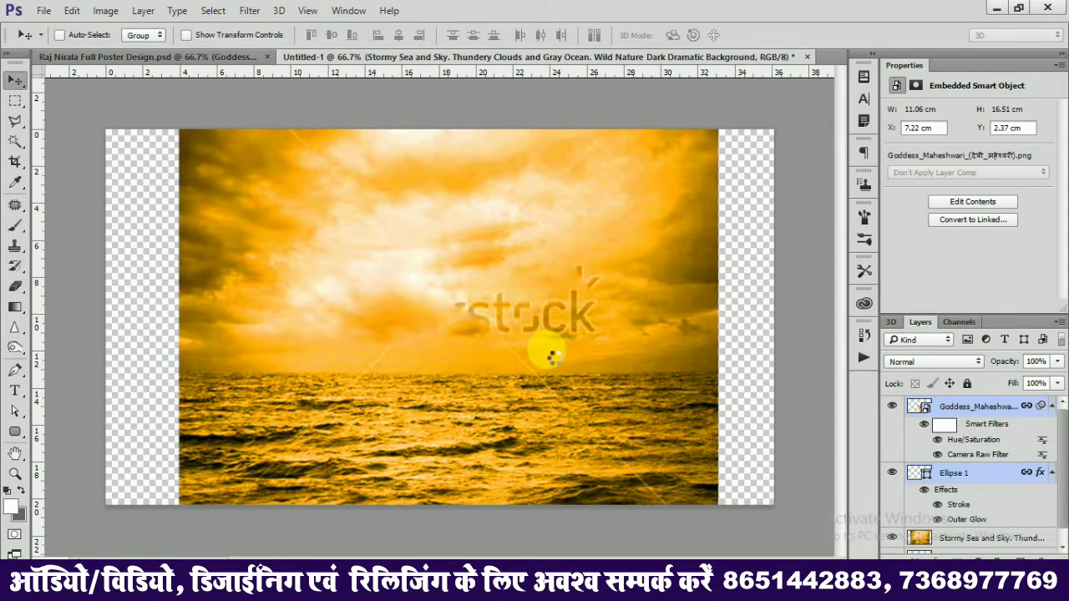
drag(528, 339, 554, 376)
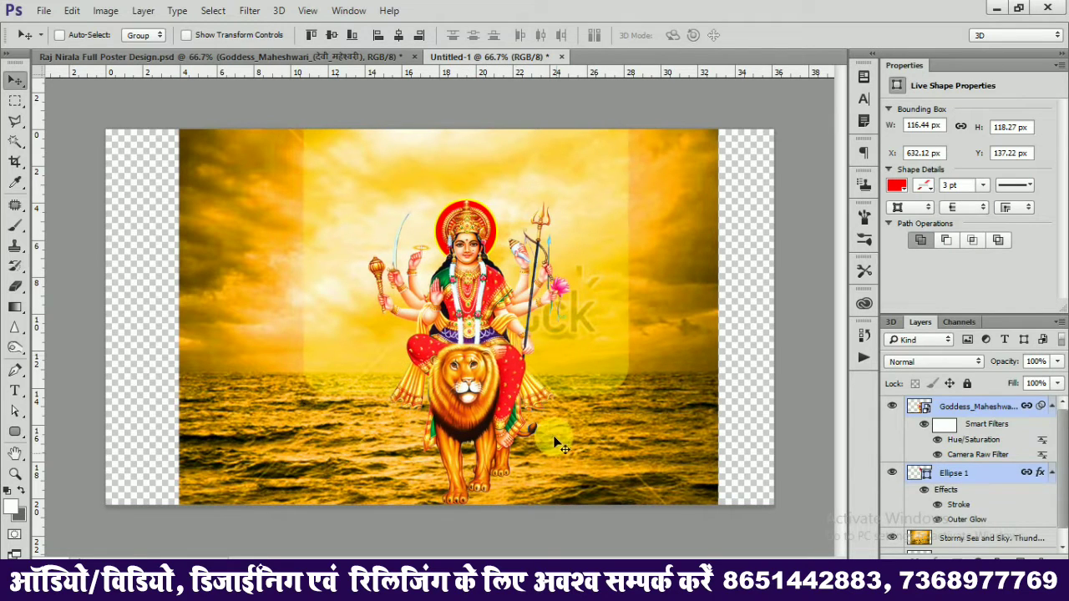
mouse_move(497, 351)
mouse_down()
mouse_move(507, 327)
mouse_move(518, 335)
mouse_up()
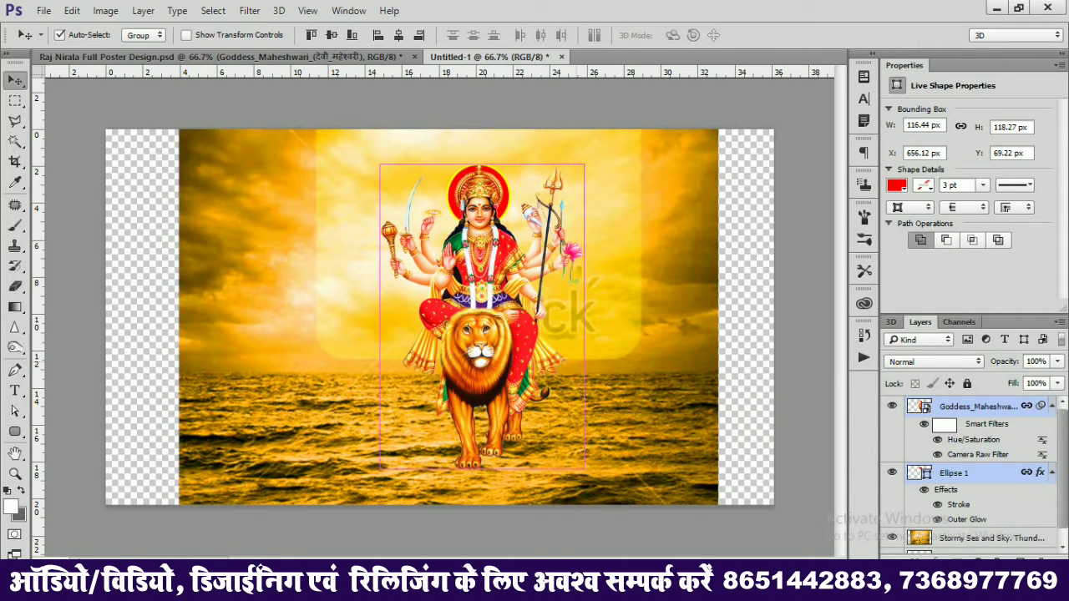
click(967, 415)
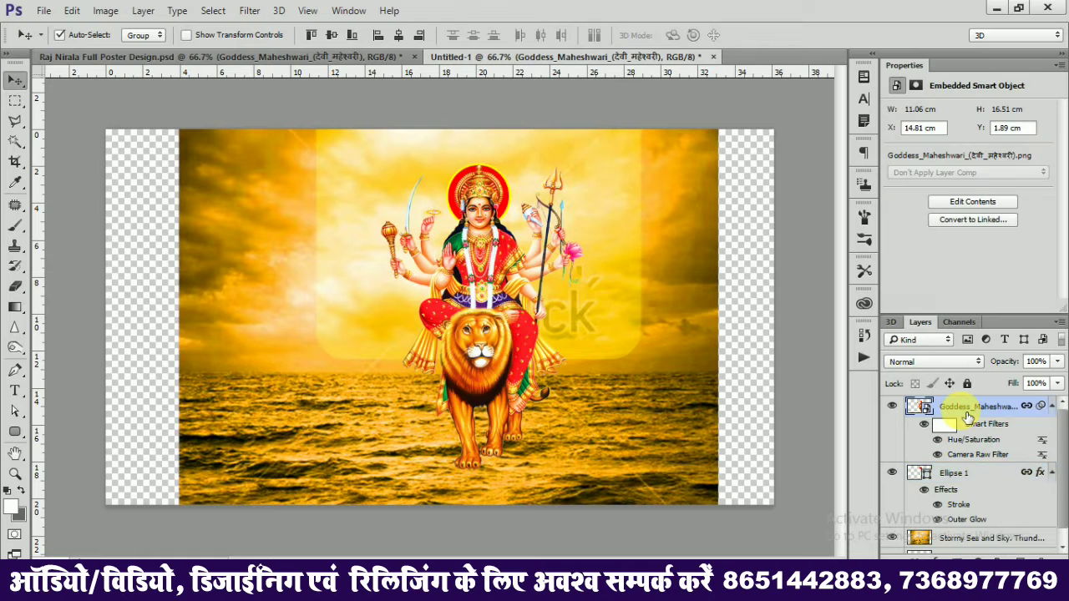
key(ctrl+m)
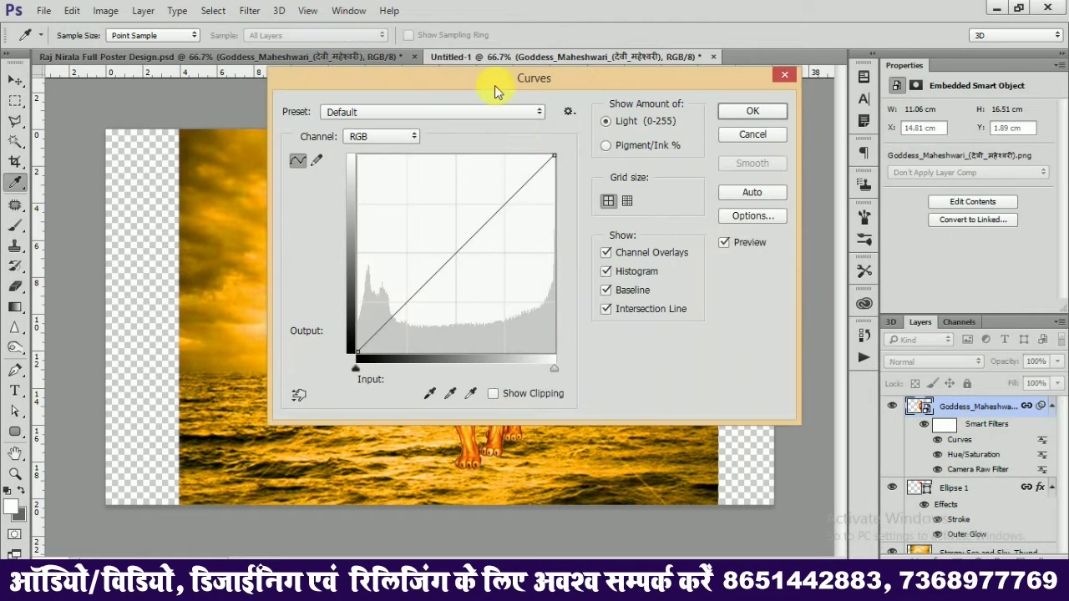
drag(470, 78, 852, 177)
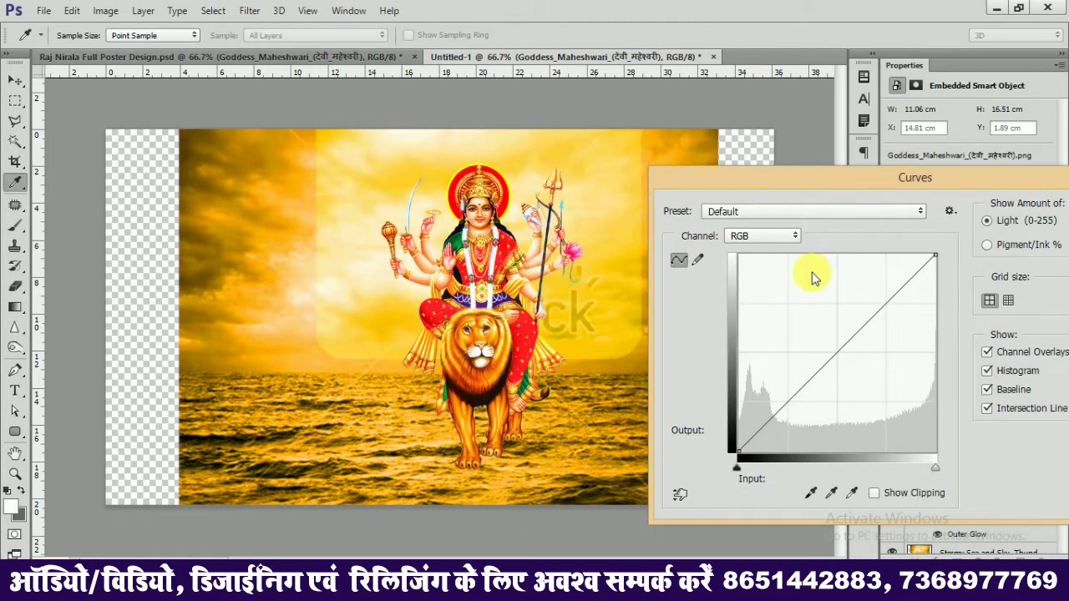
drag(832, 358, 812, 335)
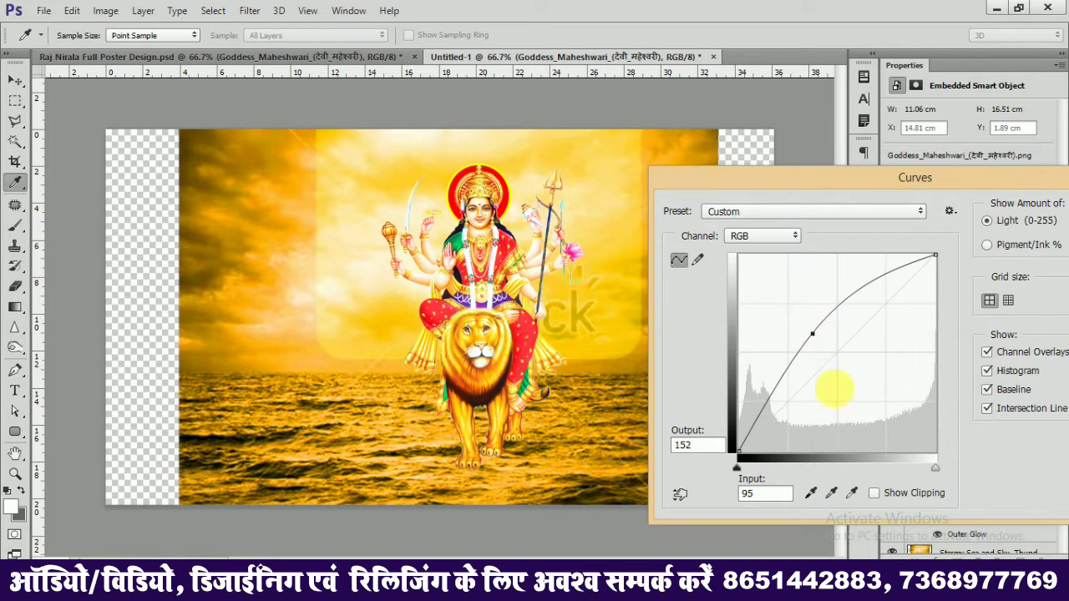
drag(849, 183, 565, 287)
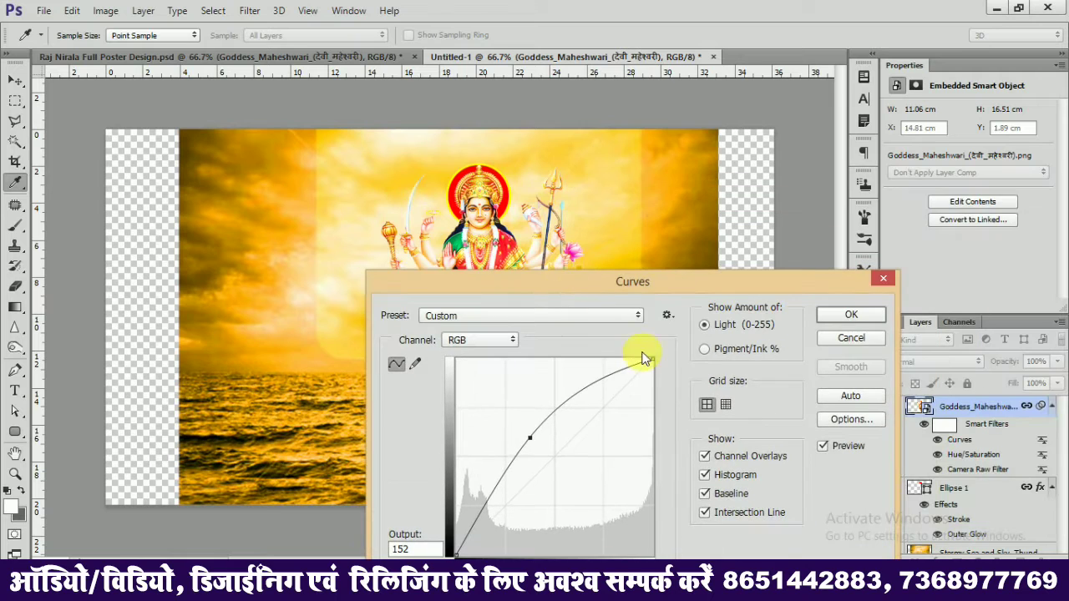
drag(539, 442, 499, 397)
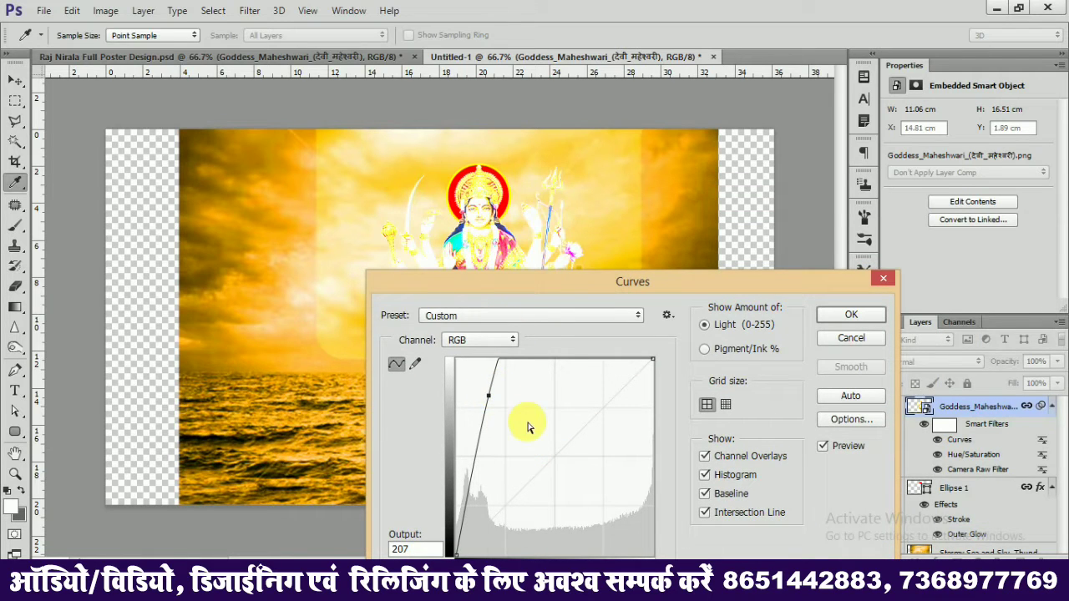
click(852, 337)
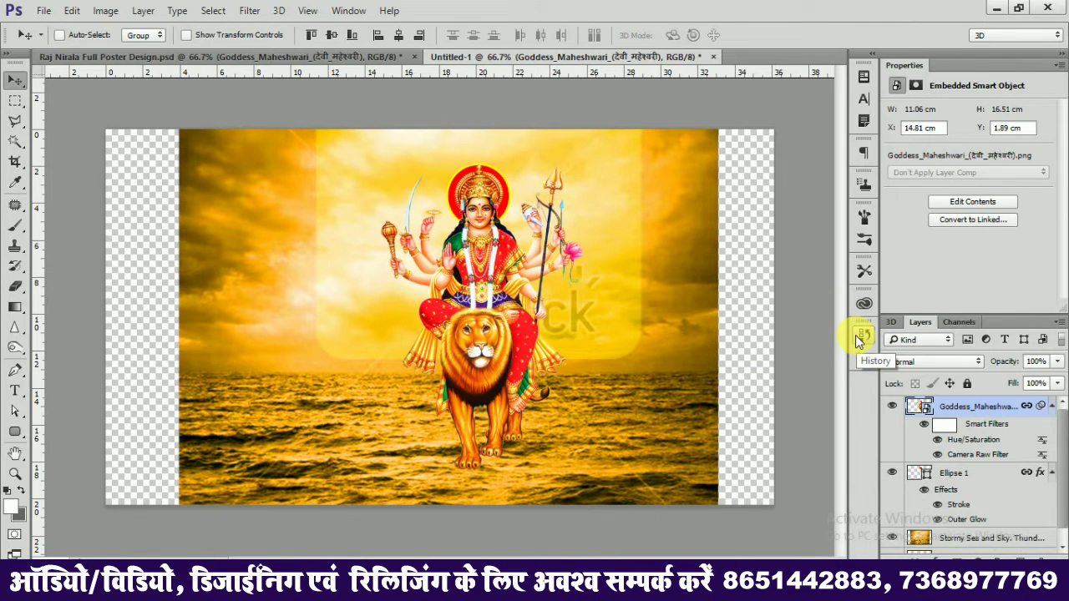
click(398, 58)
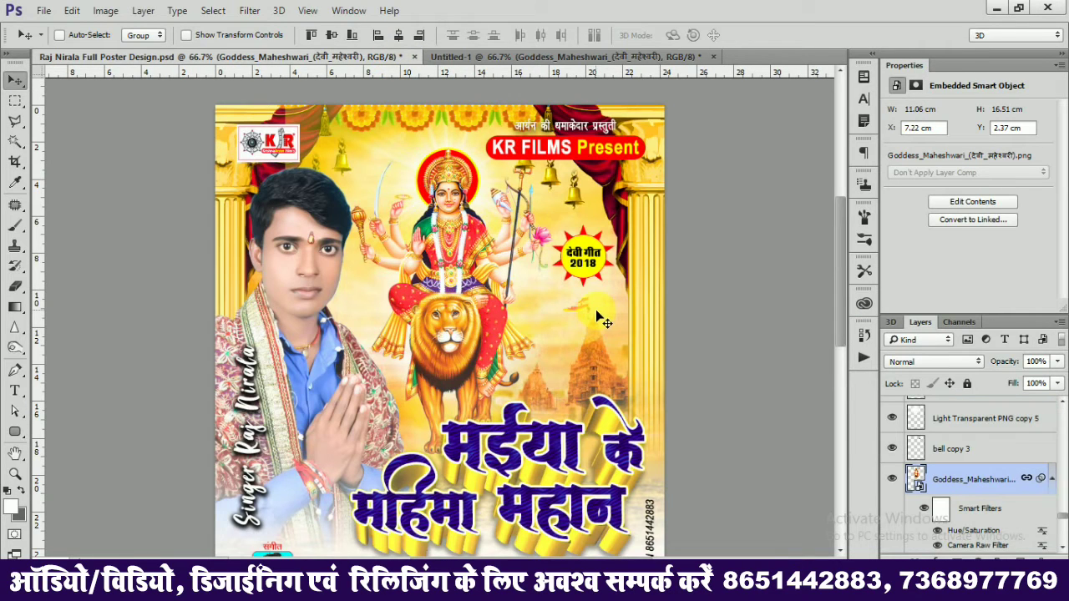
key(ctrl)
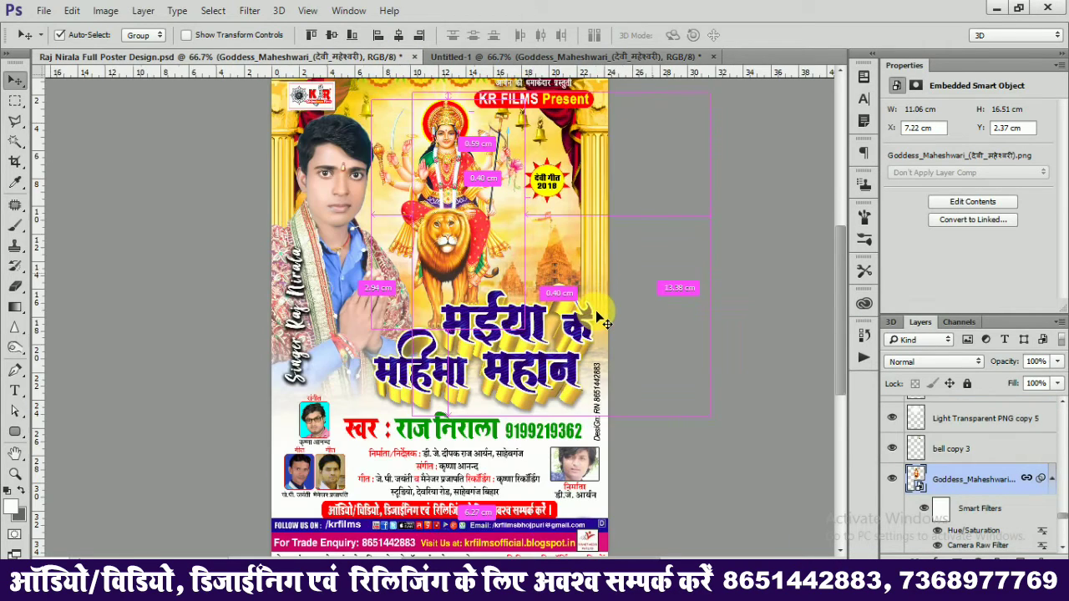
key(ctrl+minus)
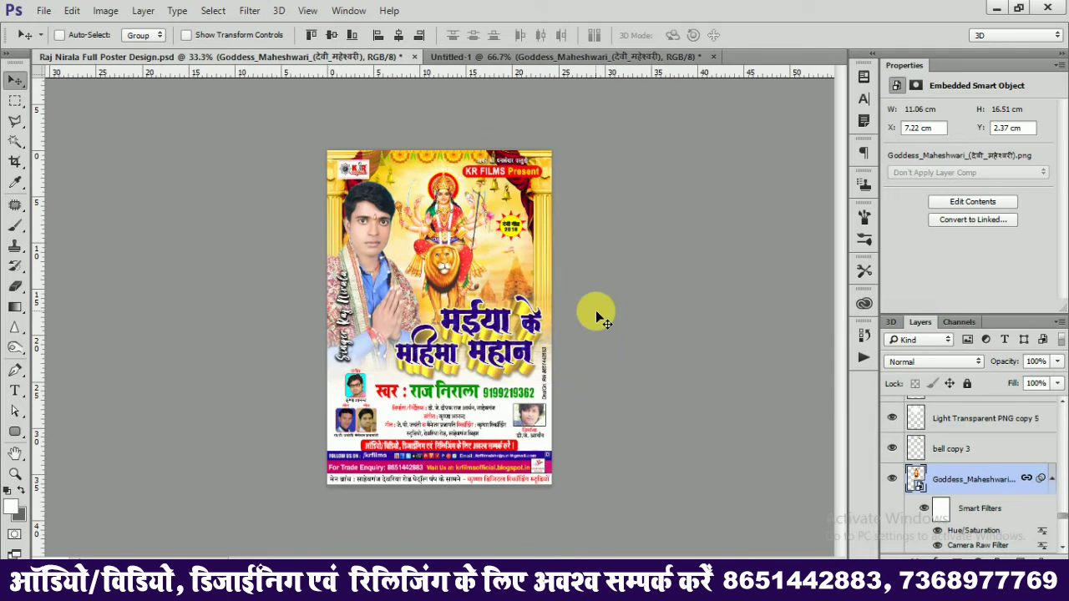
key(ctrl)
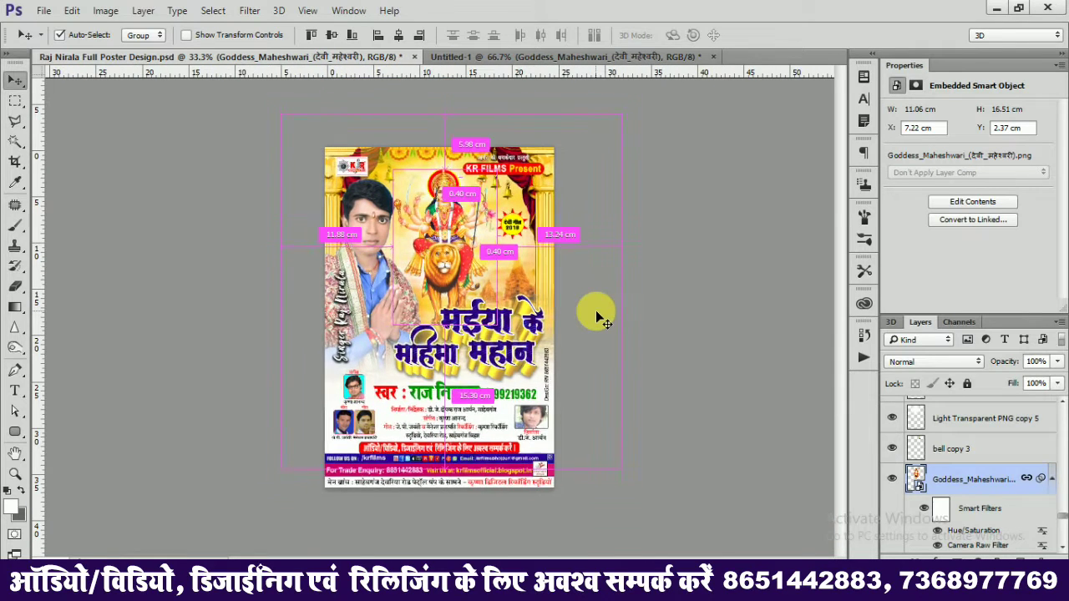
key(ctrl+plus)
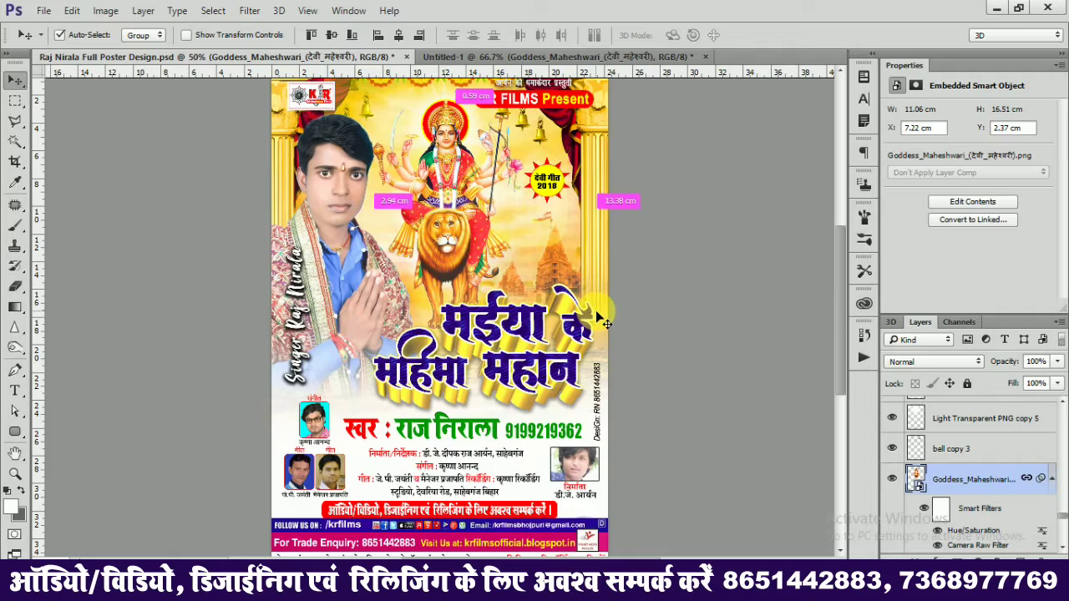
- Zoom in on the poster and scroll across the golden 3D title and the singer
key(ctrl+plus)
key(ctrl+plus)
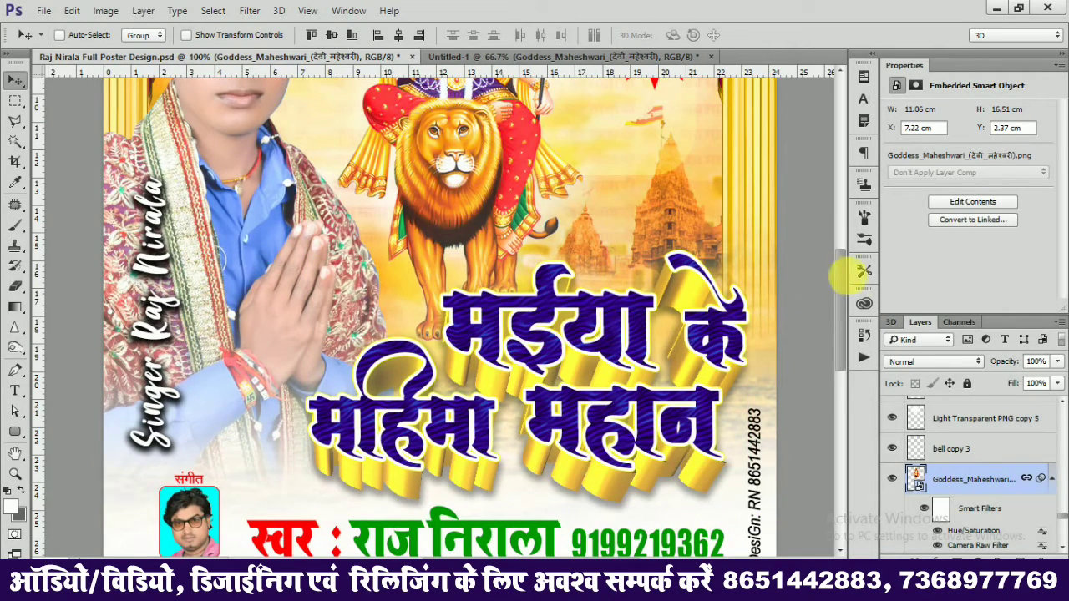
scroll(842, 281, up, 1)
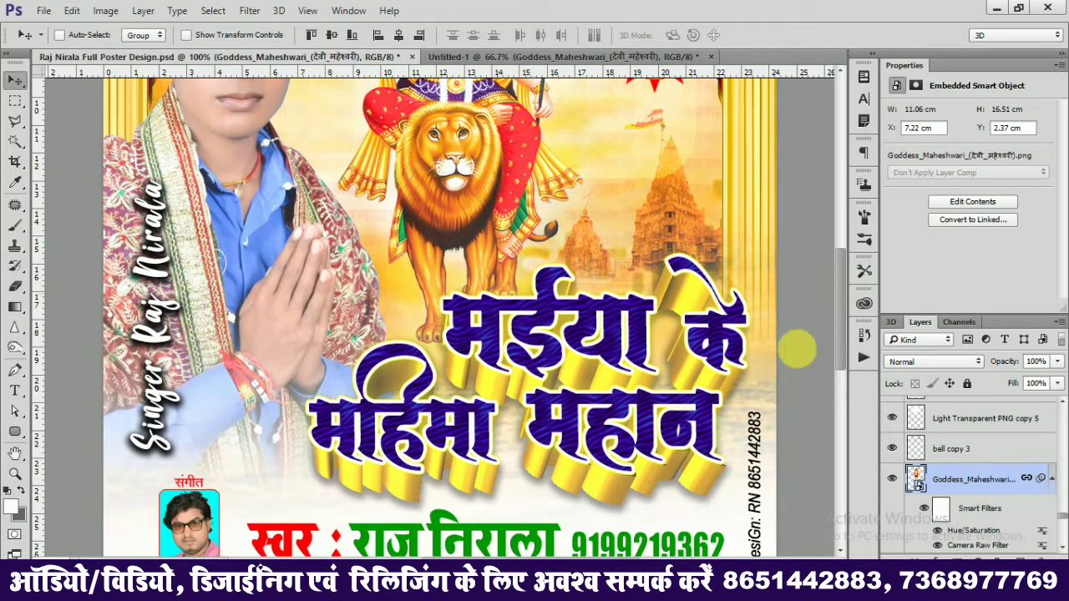
scroll(573, 551, right, 2)
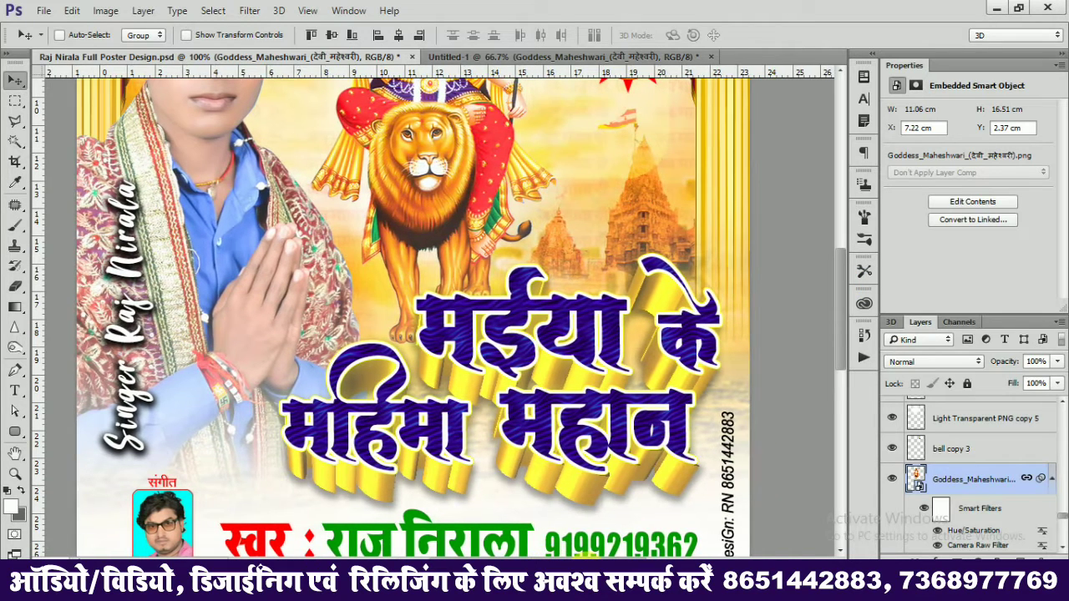
scroll(573, 551, right, 2)
scroll(577, 551, right, 1)
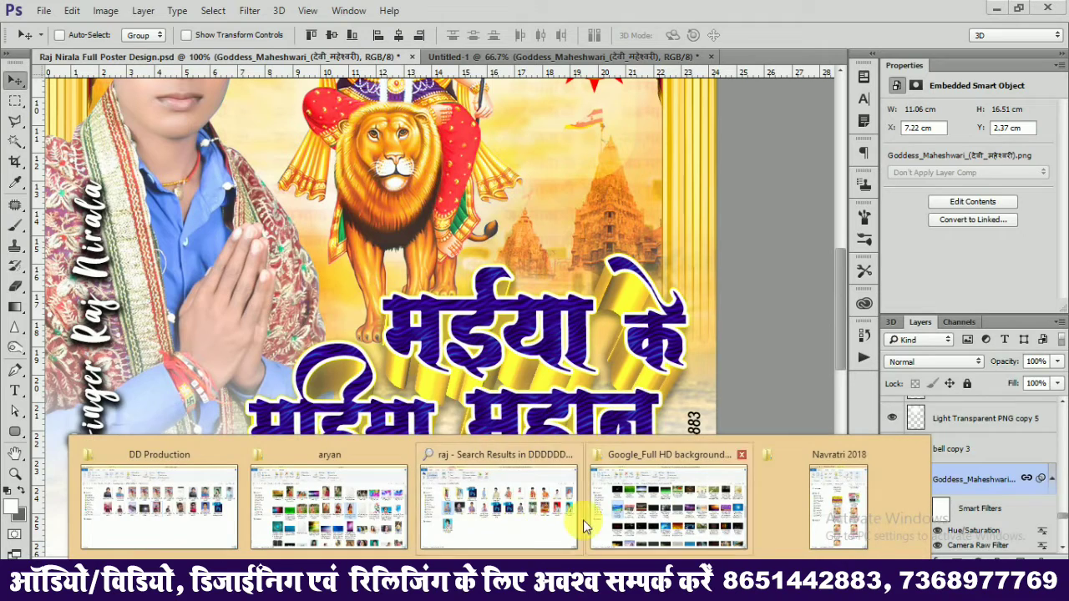
click(544, 526)
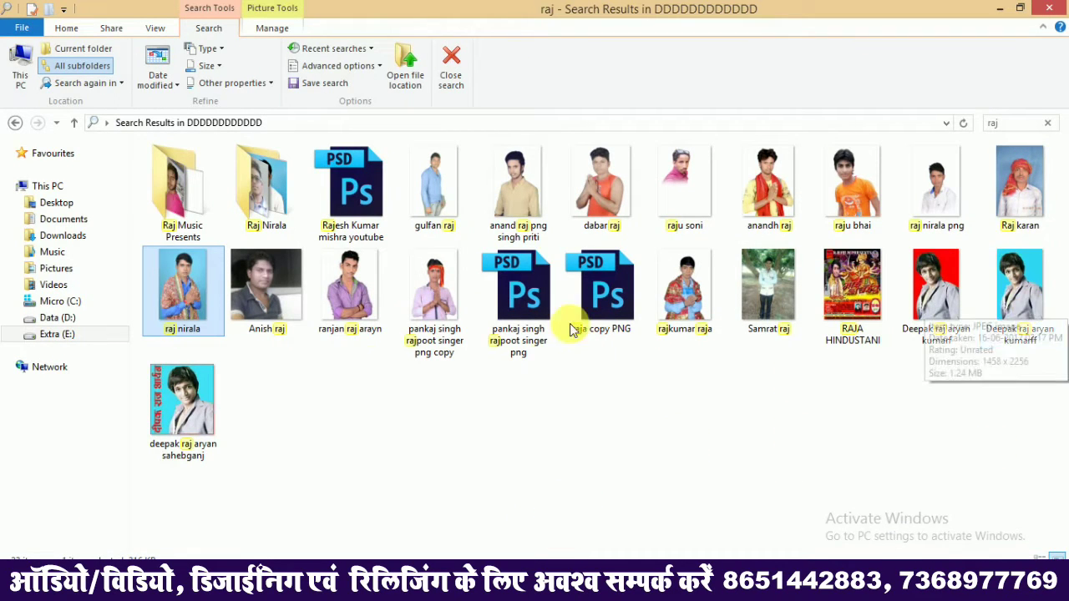
mouse_move(176, 314)
mouse_down()
mouse_move(378, 522)
mouse_move(350, 552)
mouse_up()
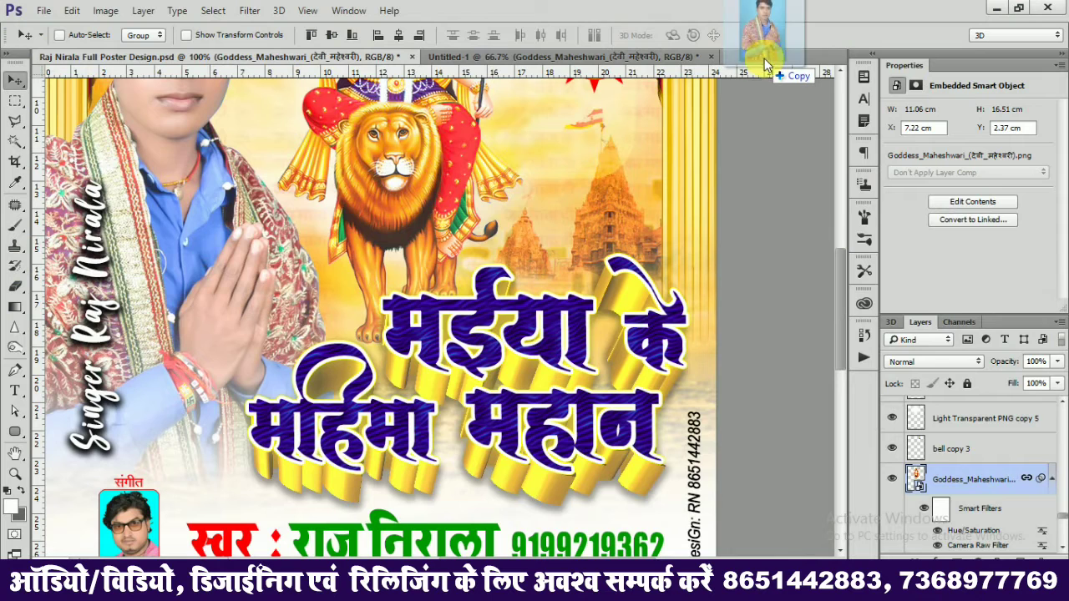
drag(350, 547, 767, 51)
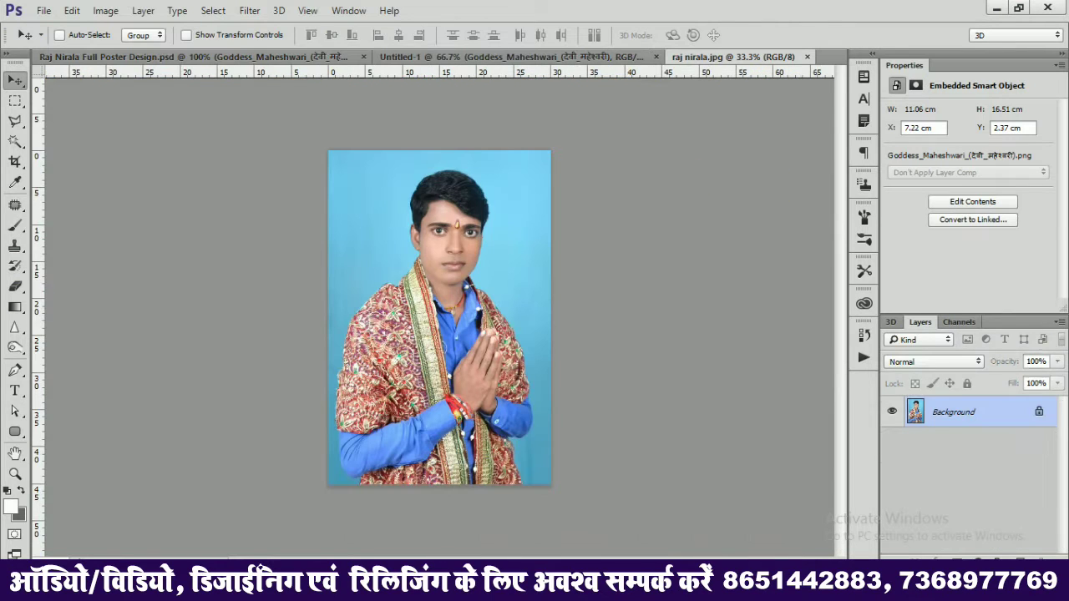
- Unlock the photo's background into an editable Layer 0 and zoom to see the whole singer
click(1039, 412)
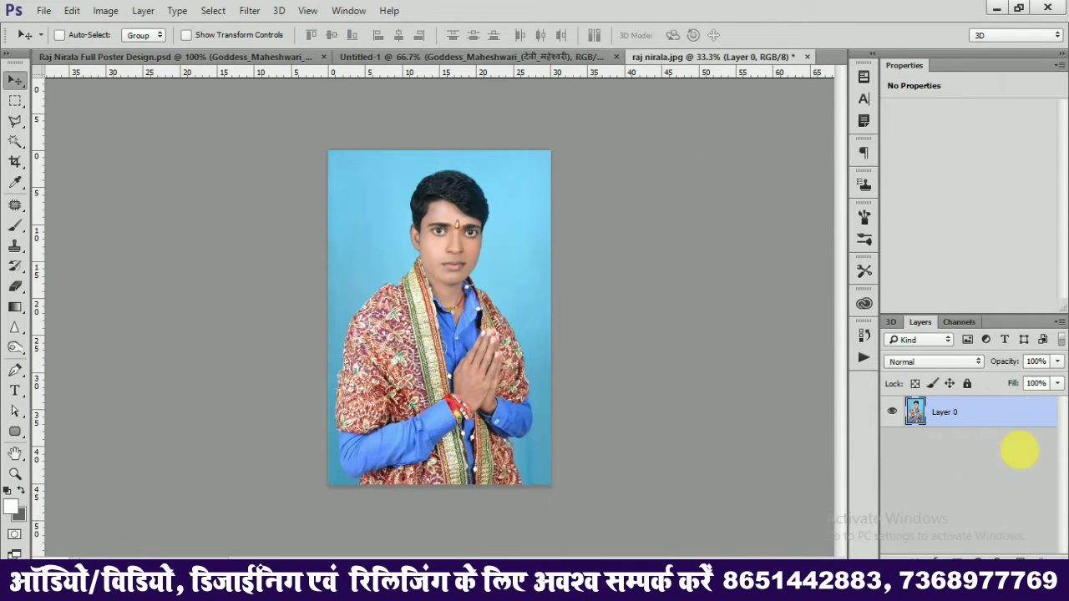
key(ctrl+plus)
key(ctrl+plus)
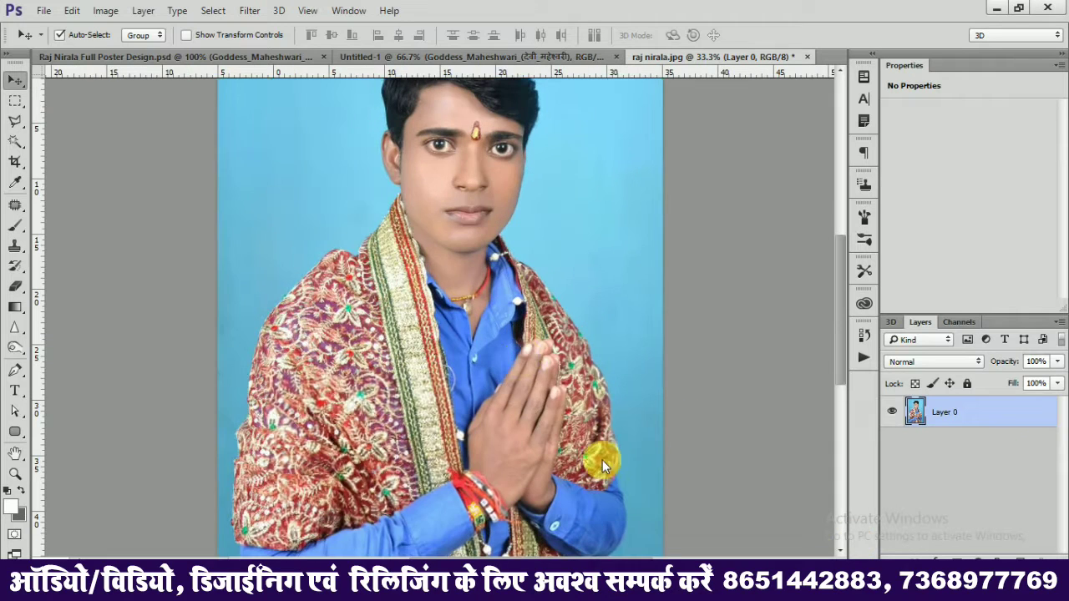
drag(523, 354, 521, 345)
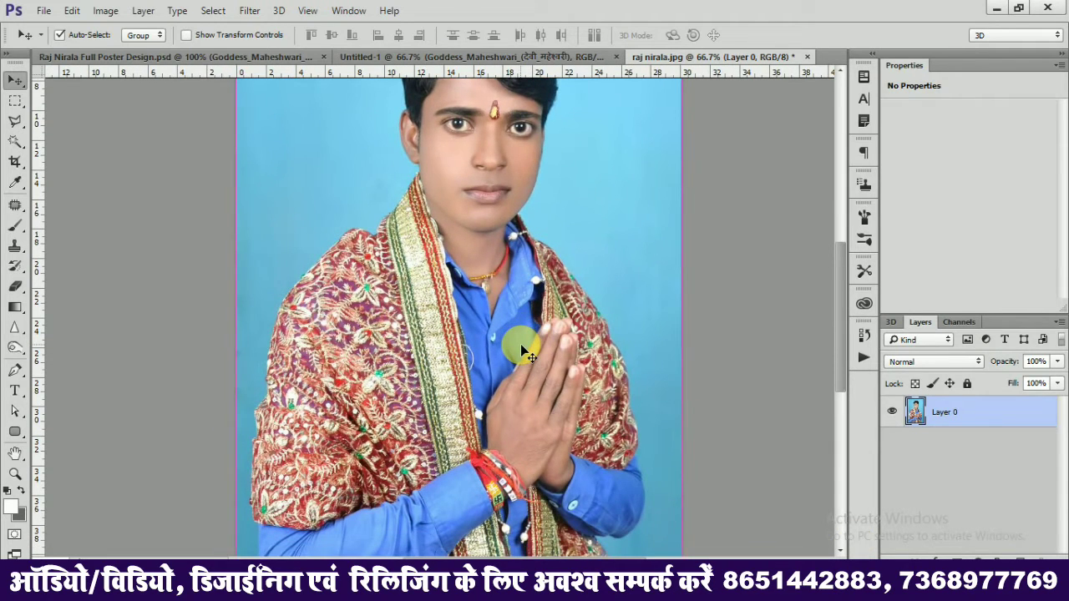
key(ctrl+minus)
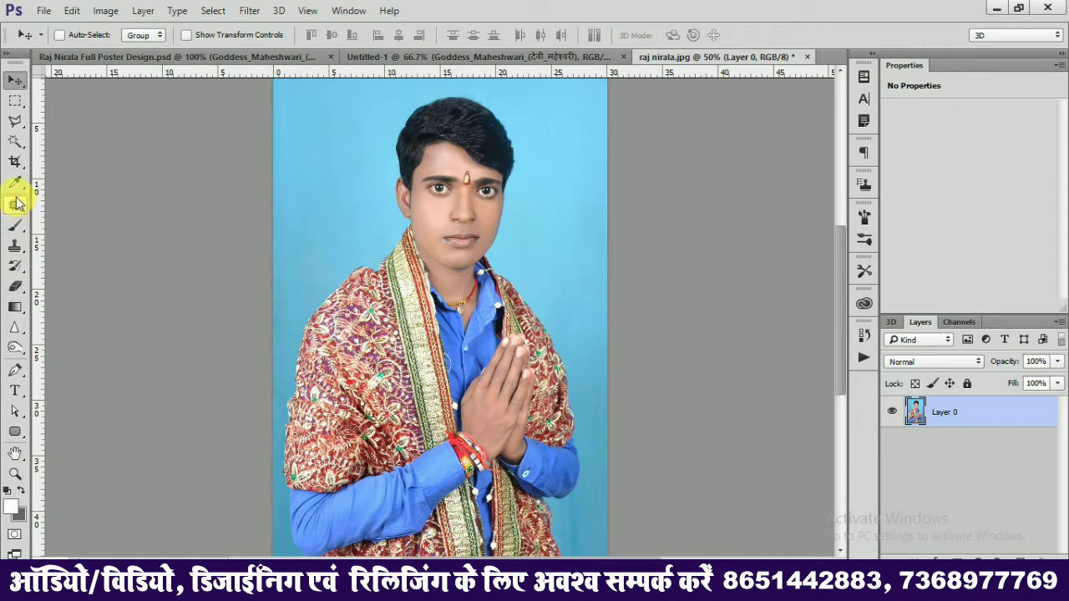
- Delete the blue background with the Magic Wand, then undo to restore it
click(14, 142)
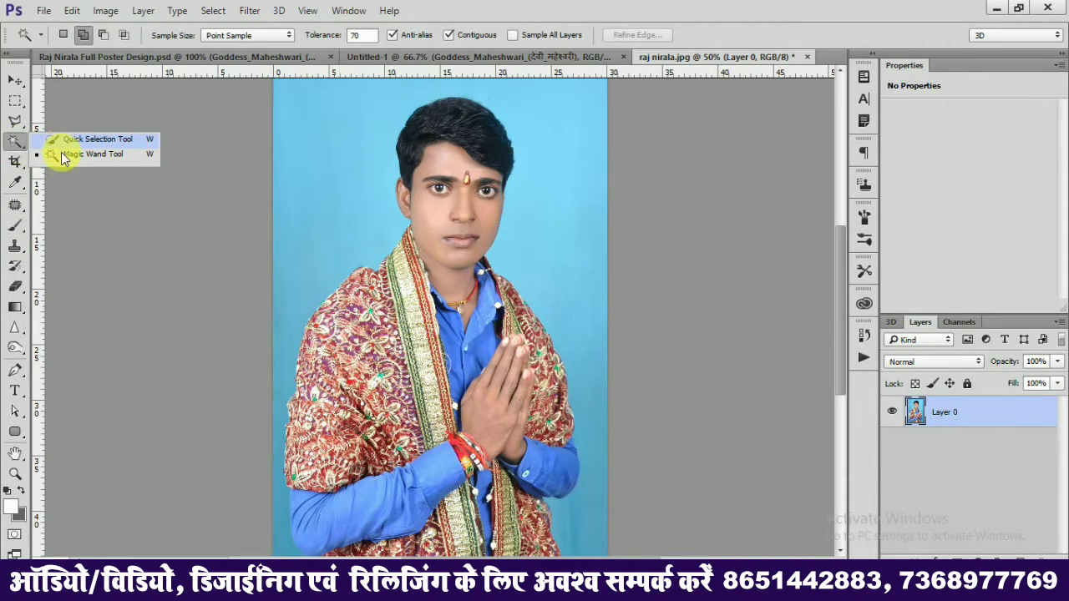
click(63, 156)
click(356, 158)
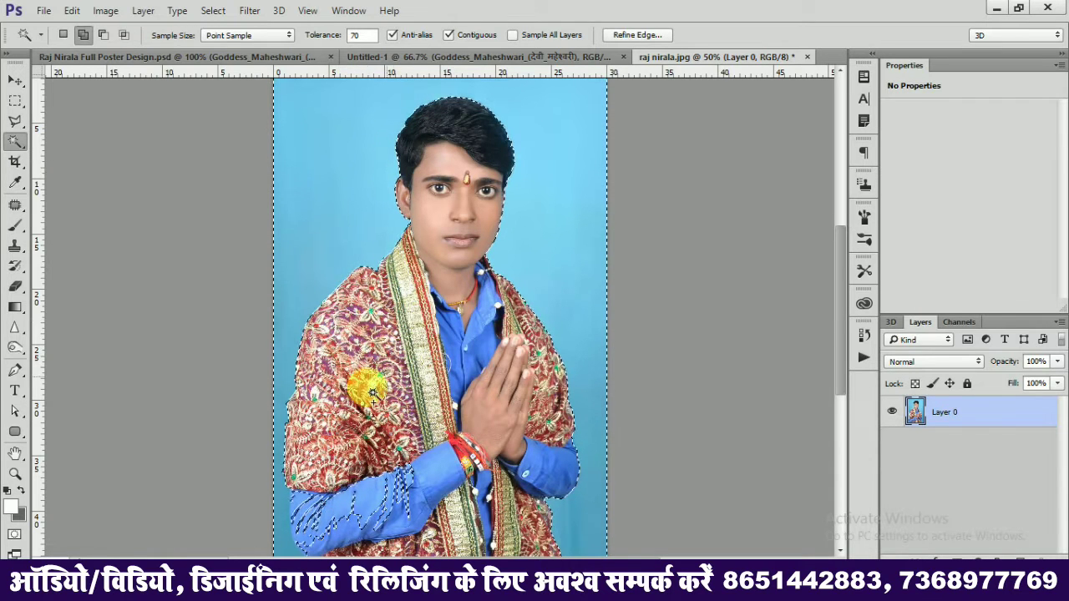
key(Delete)
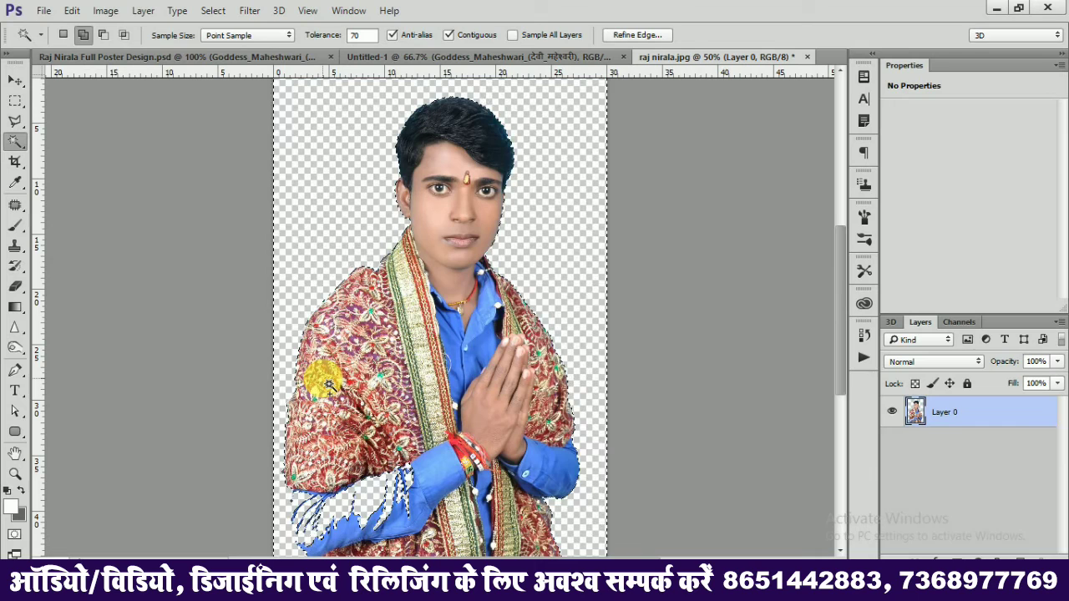
key(ctrl+d)
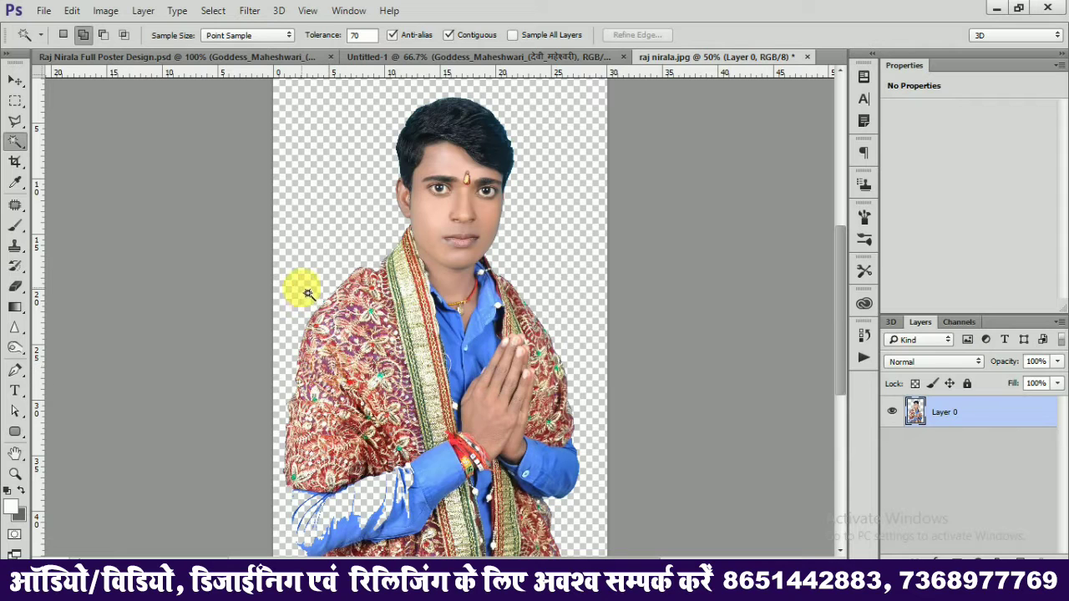
key(ctrl+alt+z)
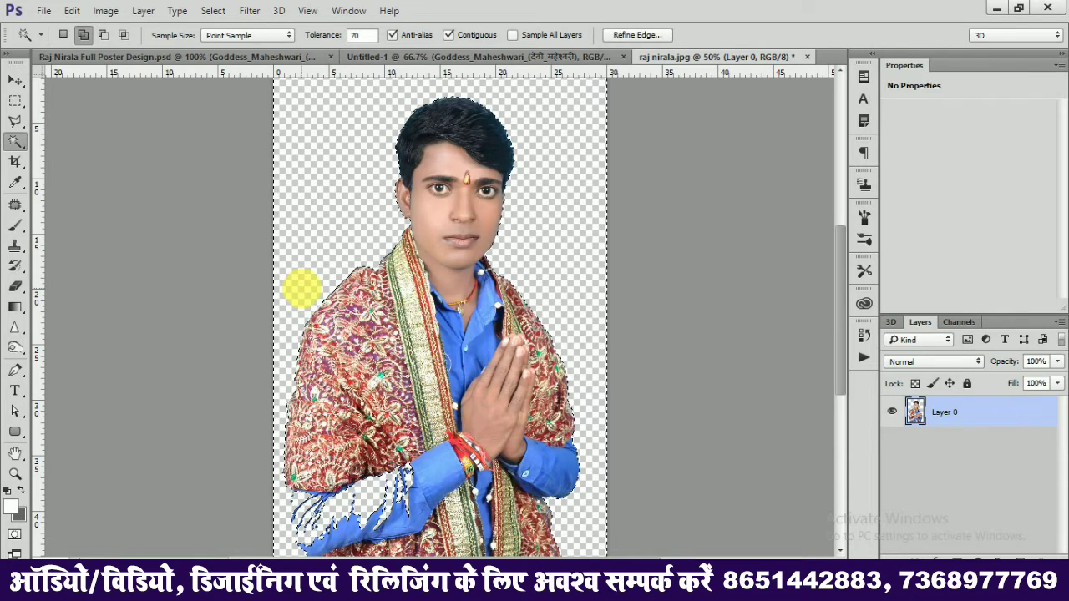
key(ctrl+alt+z)
key(ctrl+alt+z)
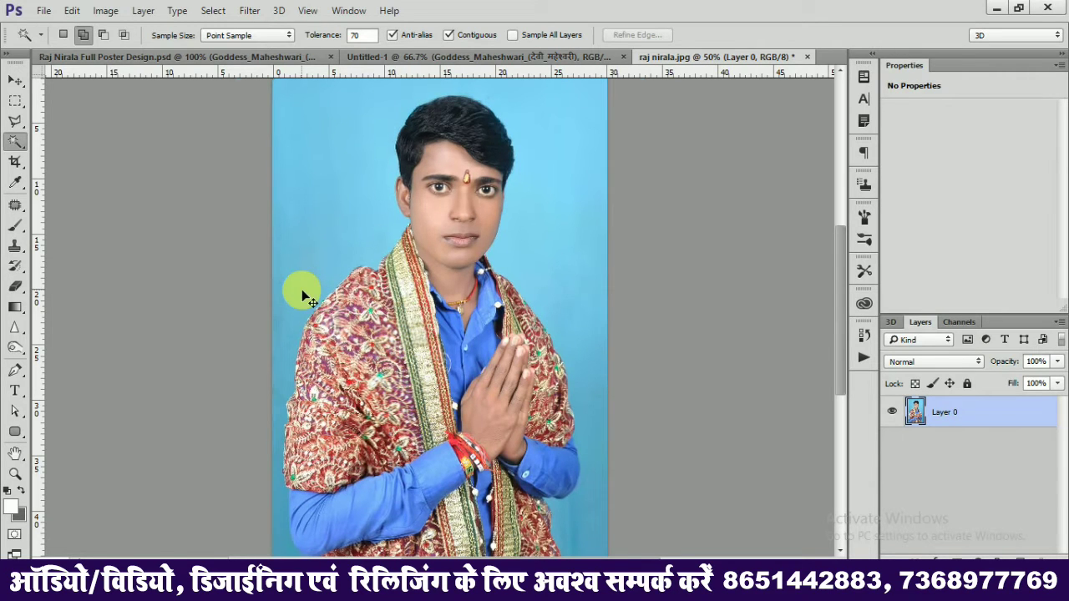
- Zoom in close on the singer's shawl sleeve and open the lasso tool group
scroll(302, 289, up, 1)
scroll(298, 287, up, 1)
scroll(267, 405, up, 1)
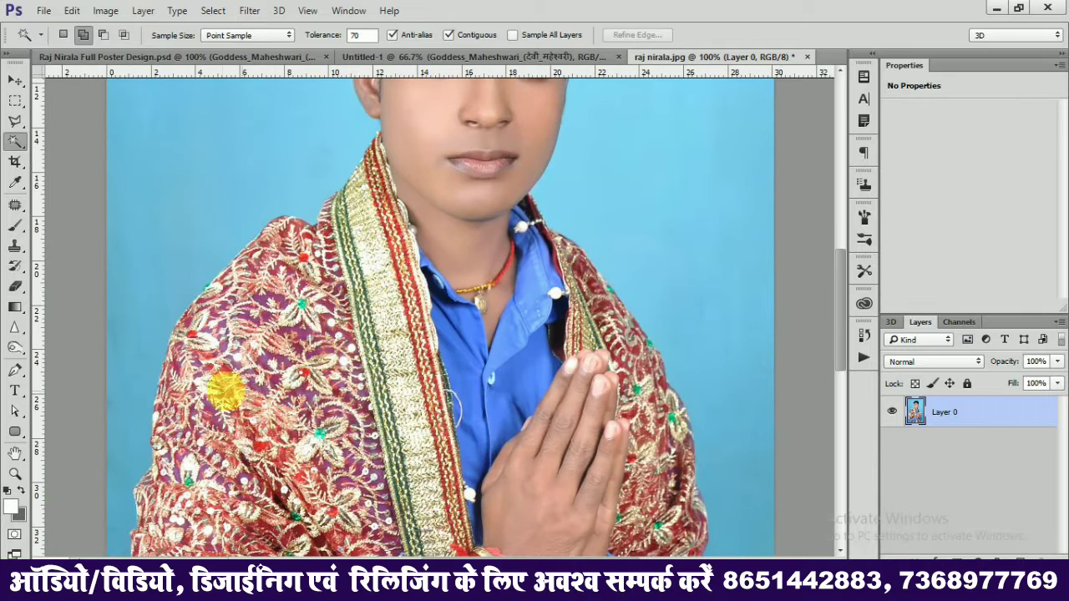
scroll(334, 335, up, 1)
drag(417, 292, 476, 238)
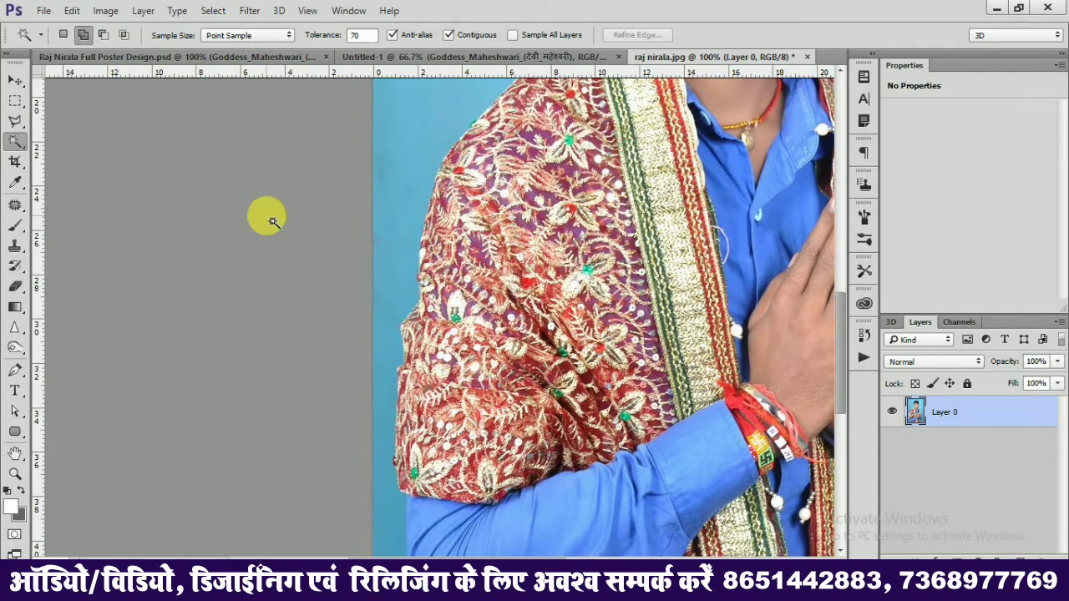
click(16, 122)
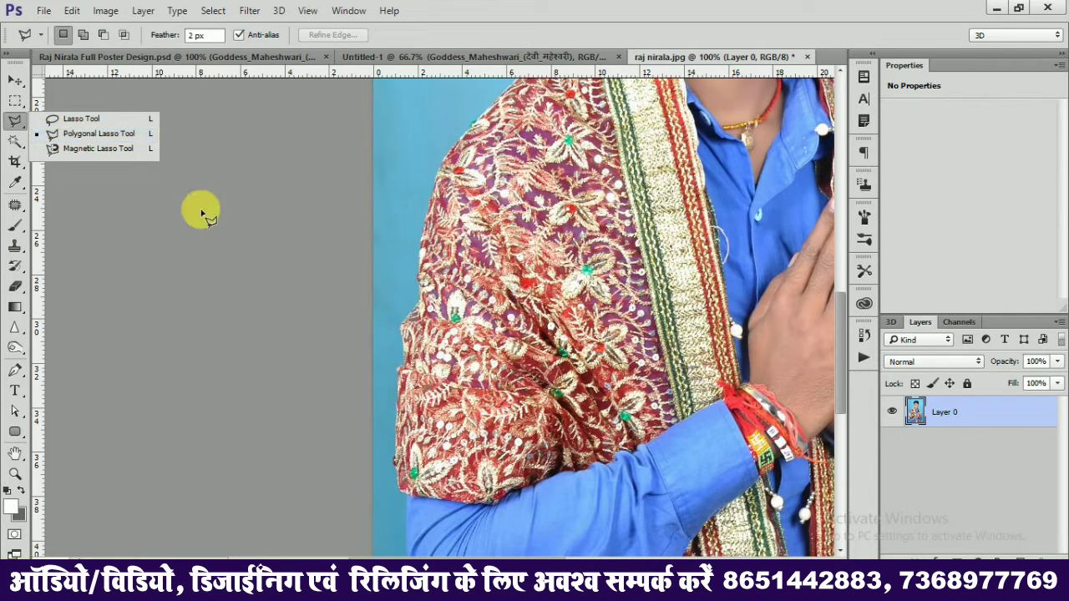
- Delete the background strip left of the sleeve using a Polygonal Lasso selection
click(272, 127)
click(270, 436)
click(397, 489)
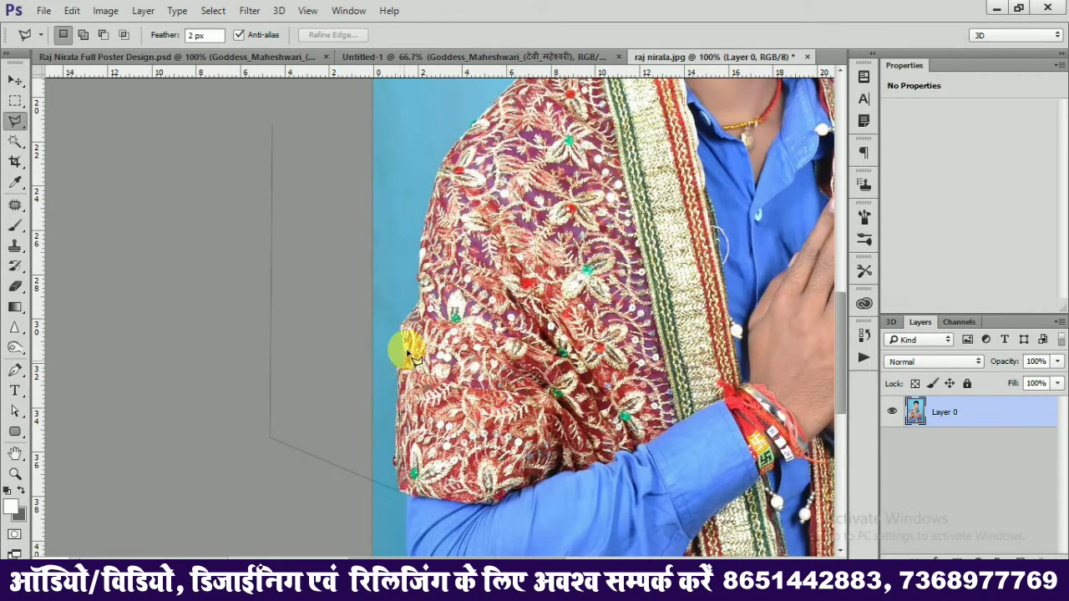
click(406, 316)
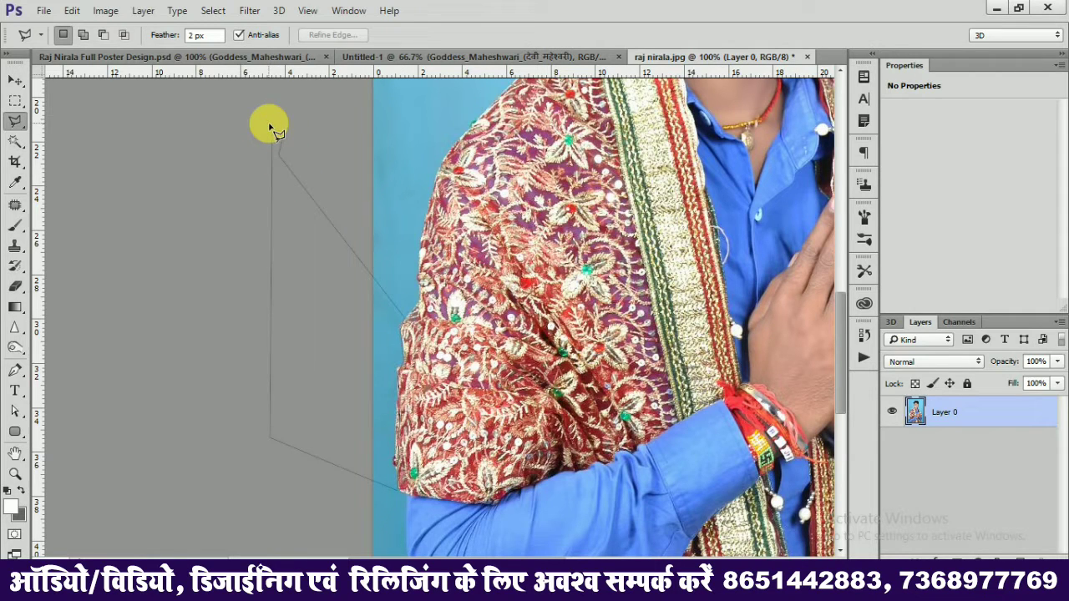
click(270, 128)
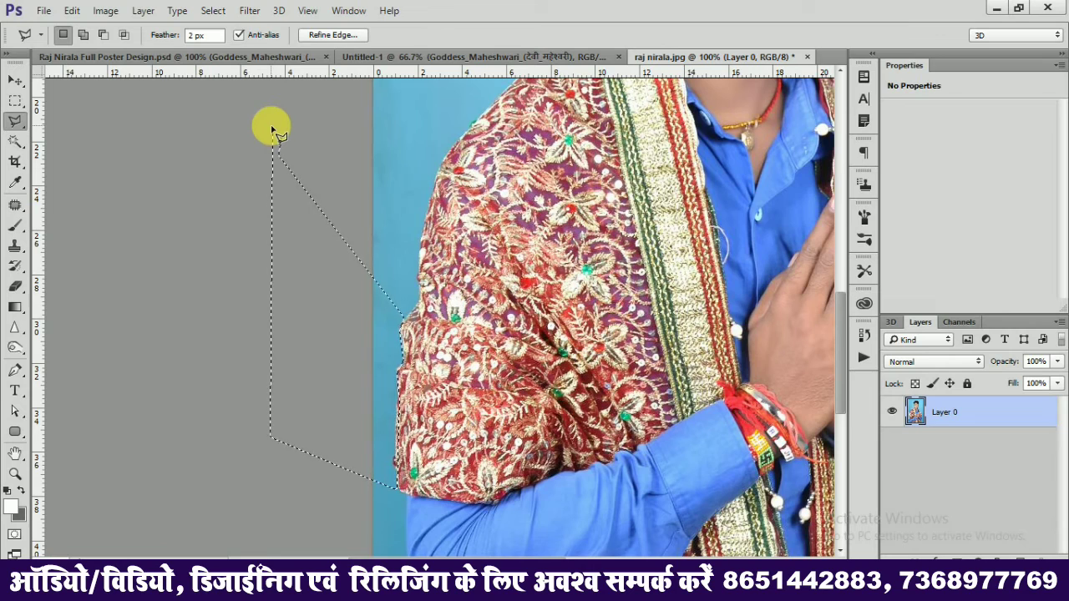
key(Delete)
key(ctrl+d)
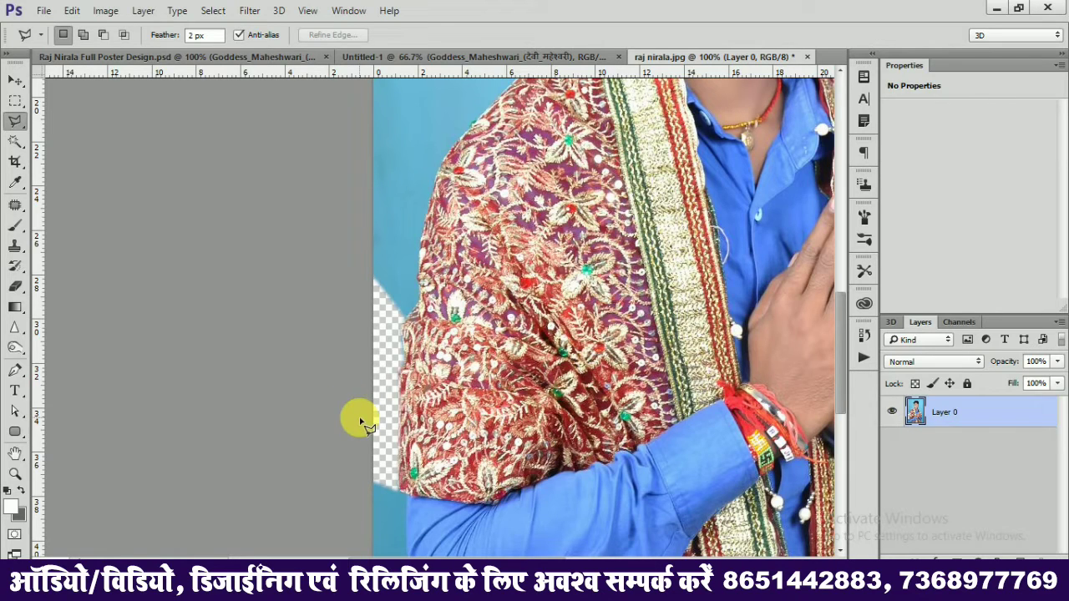
- Delete the remaining blue area with the Magic Wand and return to the poster design
click(15, 140)
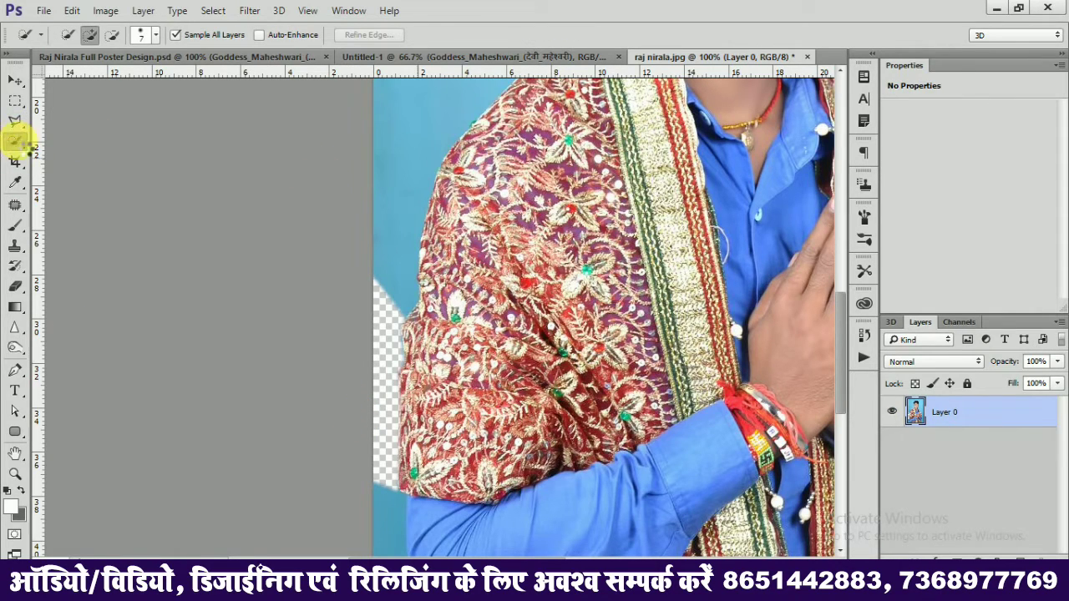
right_click(15, 140)
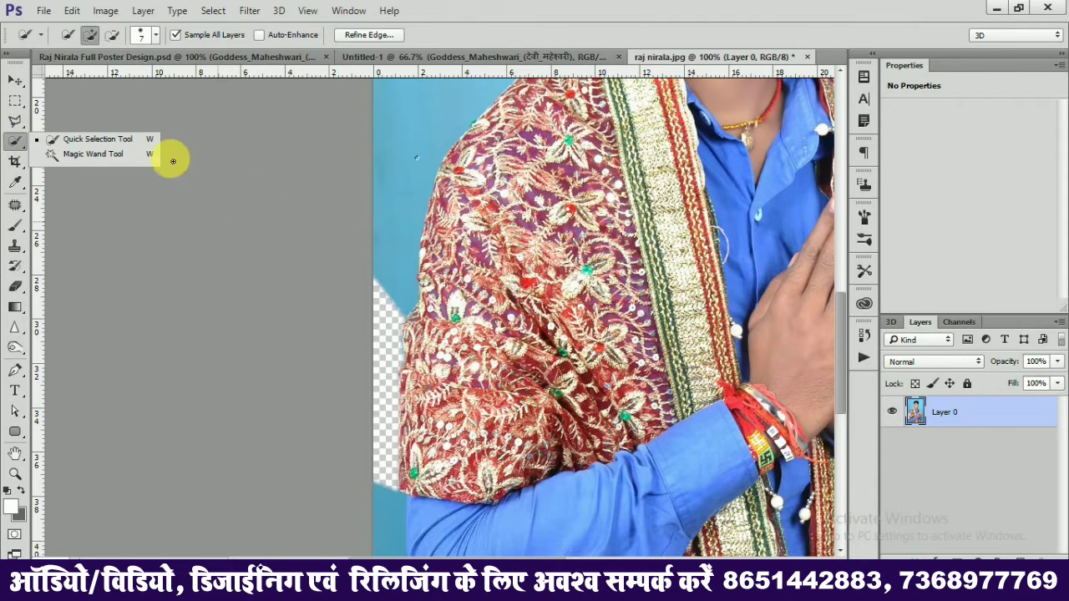
click(92, 152)
click(420, 140)
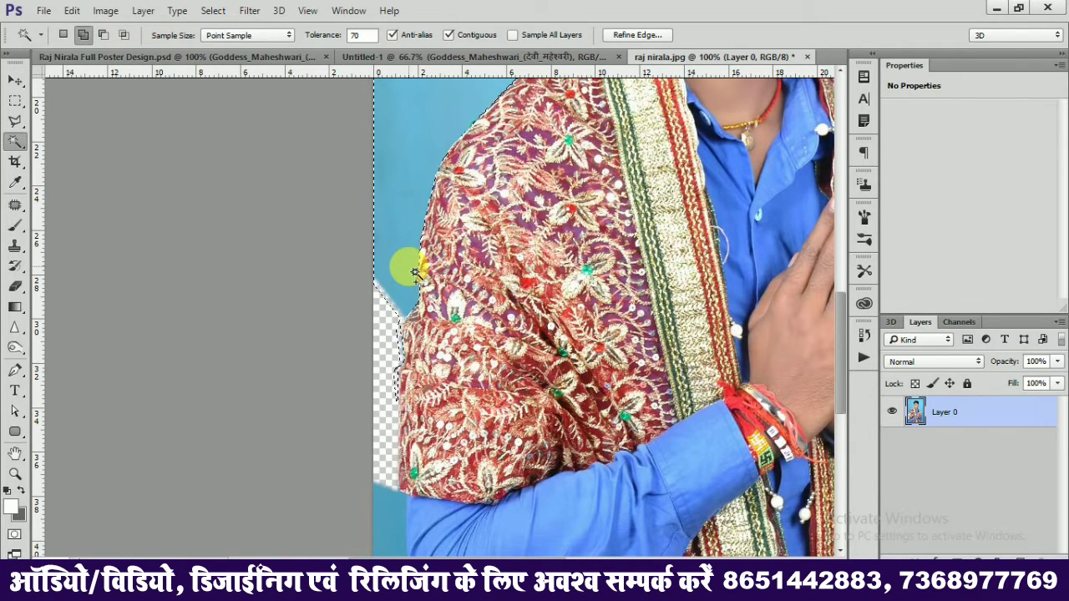
key(Delete)
key(ctrl+d)
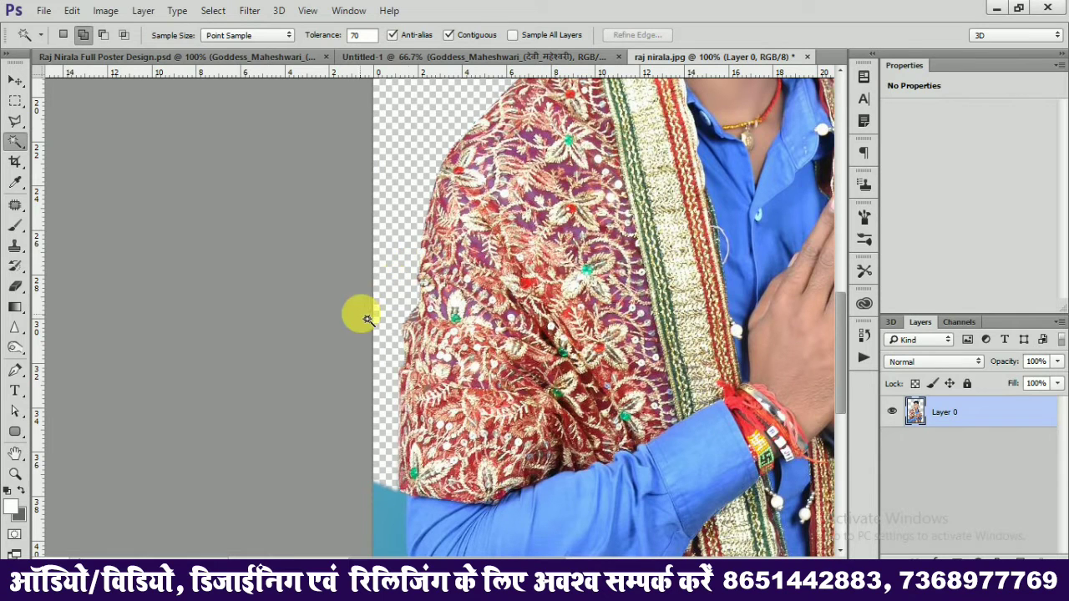
click(293, 66)
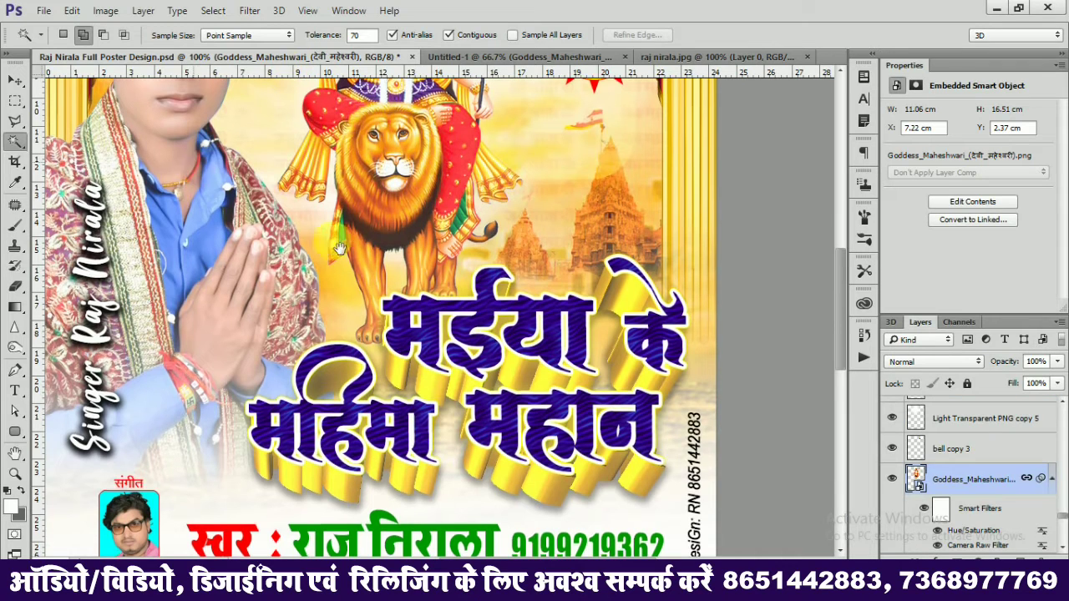
drag(194, 160, 429, 282)
ctrl+click(426, 281)
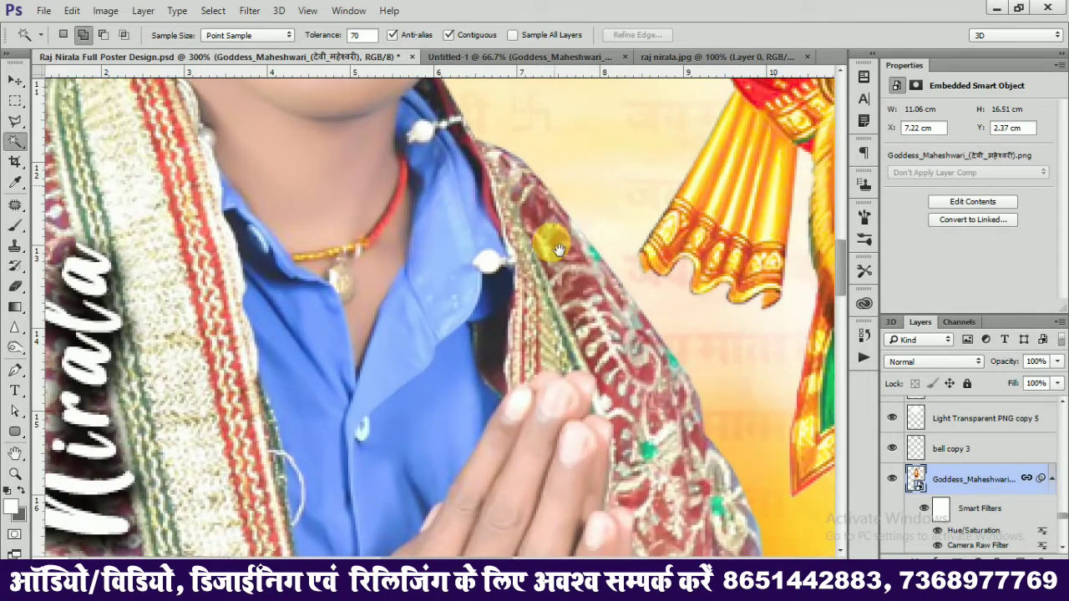
drag(518, 207, 554, 334)
mouse_move(350, 196)
mouse_down()
mouse_move(443, 371)
mouse_move(644, 358)
mouse_up()
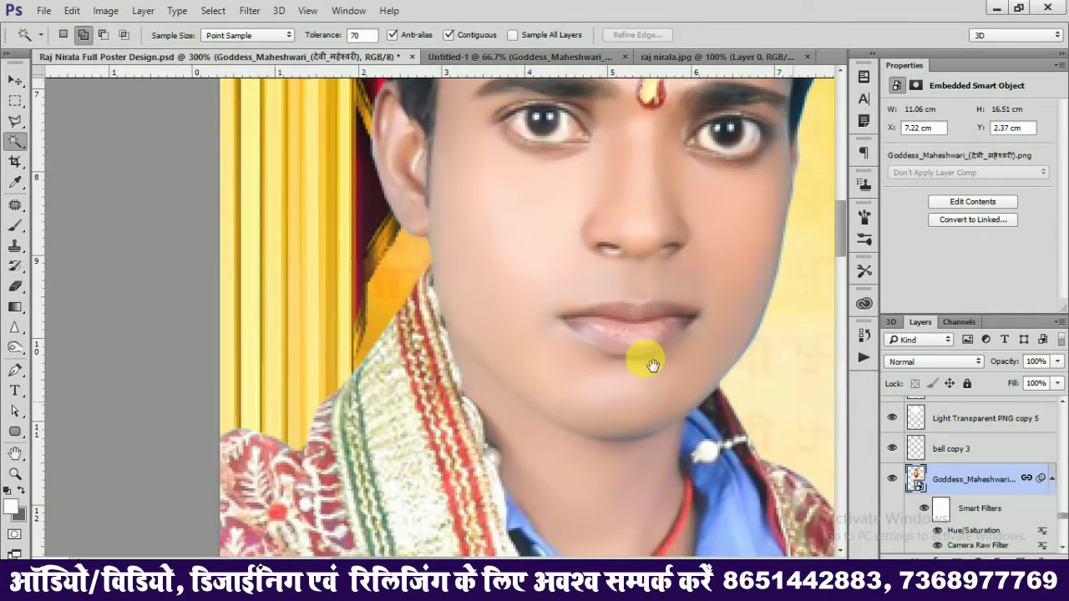
mouse_move(561, 172)
mouse_down()
mouse_move(599, 329)
mouse_move(580, 279)
mouse_up()
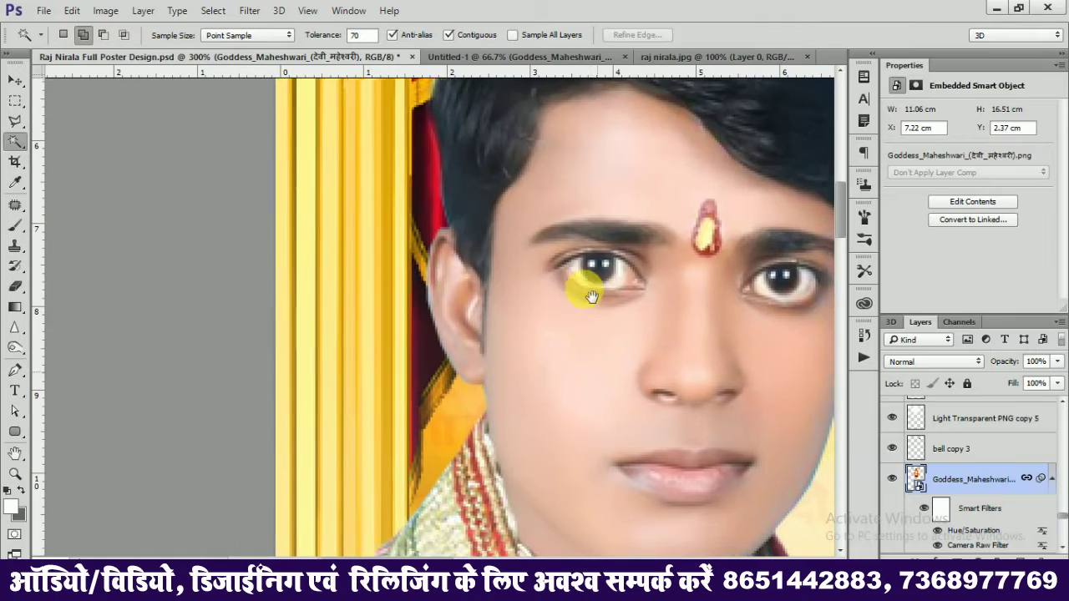
drag(618, 543, 620, 359)
drag(618, 476, 556, 167)
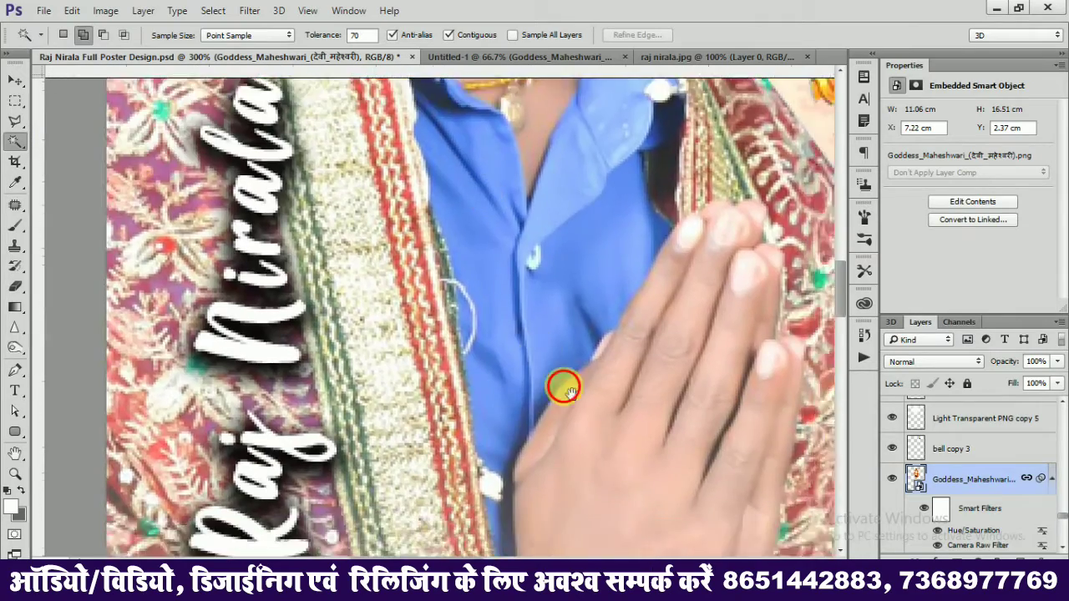
- Pan and scroll over the poster to review the praying hands and title lettering
drag(563, 384, 451, 275)
scroll(446, 274, down, 1)
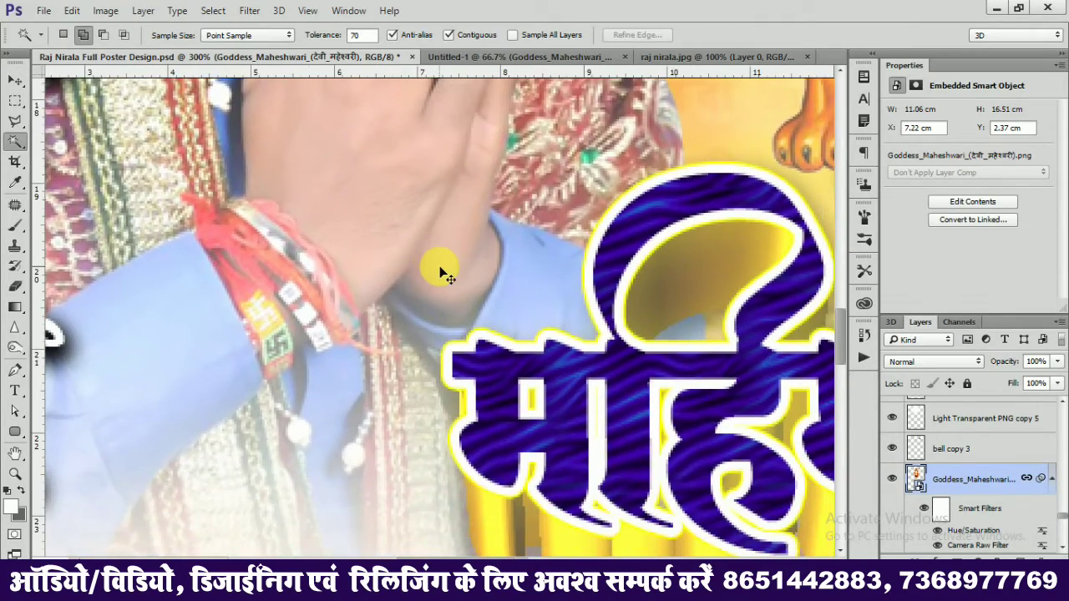
scroll(447, 274, down, 1)
scroll(447, 274, down, 1)
scroll(447, 274, down, 1)
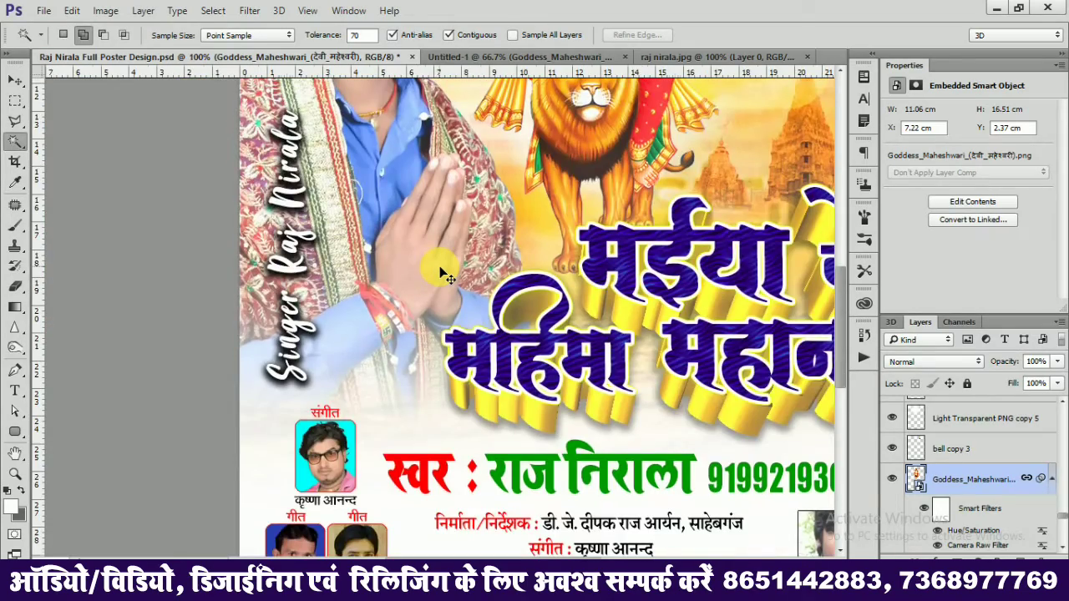
scroll(447, 274, down, 1)
scroll(443, 274, down, 2)
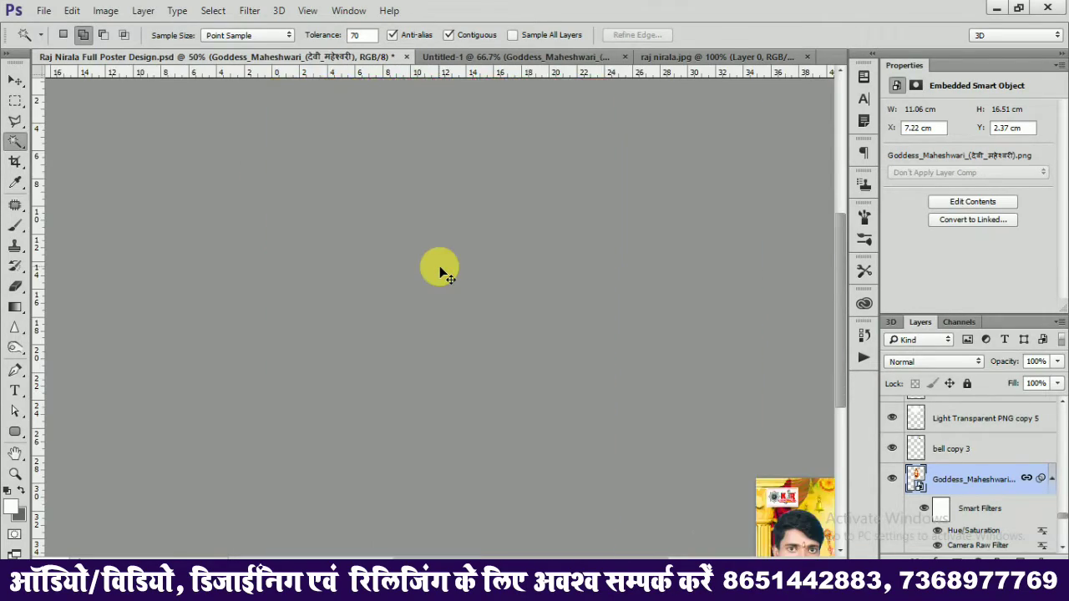
scroll(441, 272, up, 1)
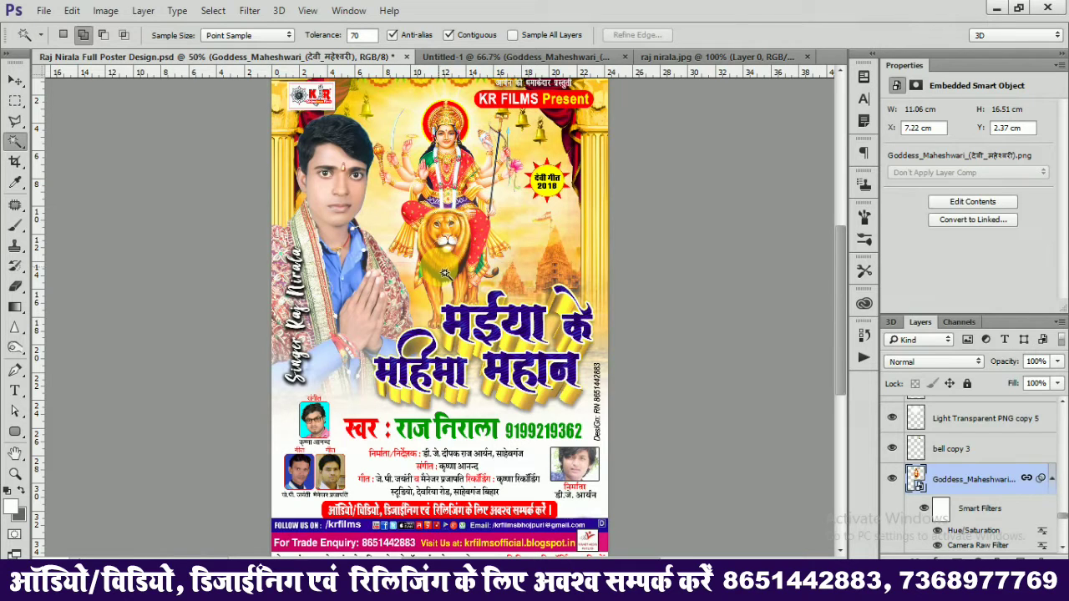
click(1000, 6)
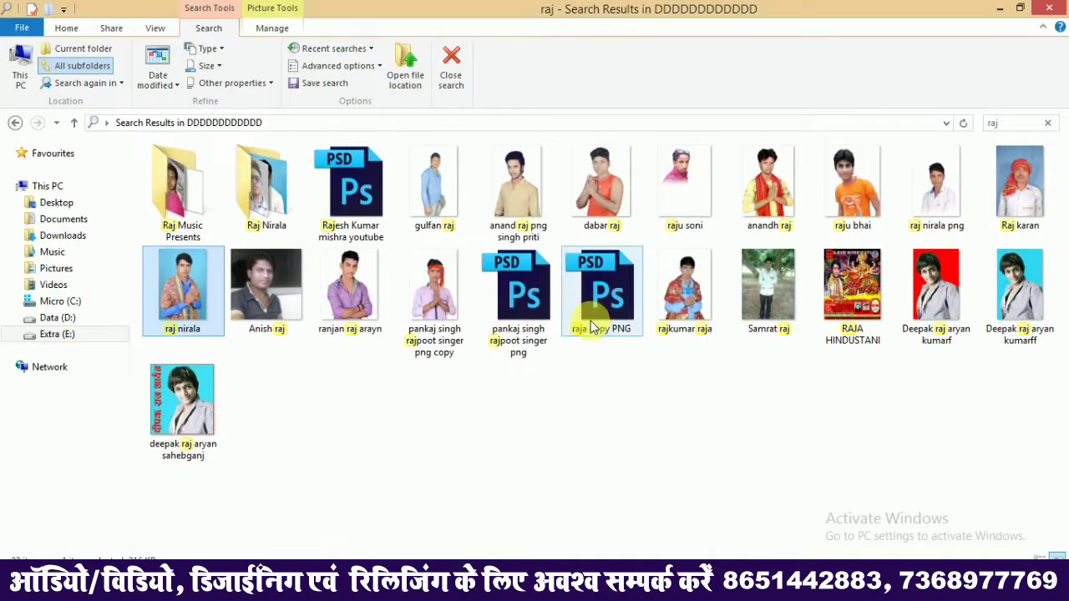
key(alt+Tab)
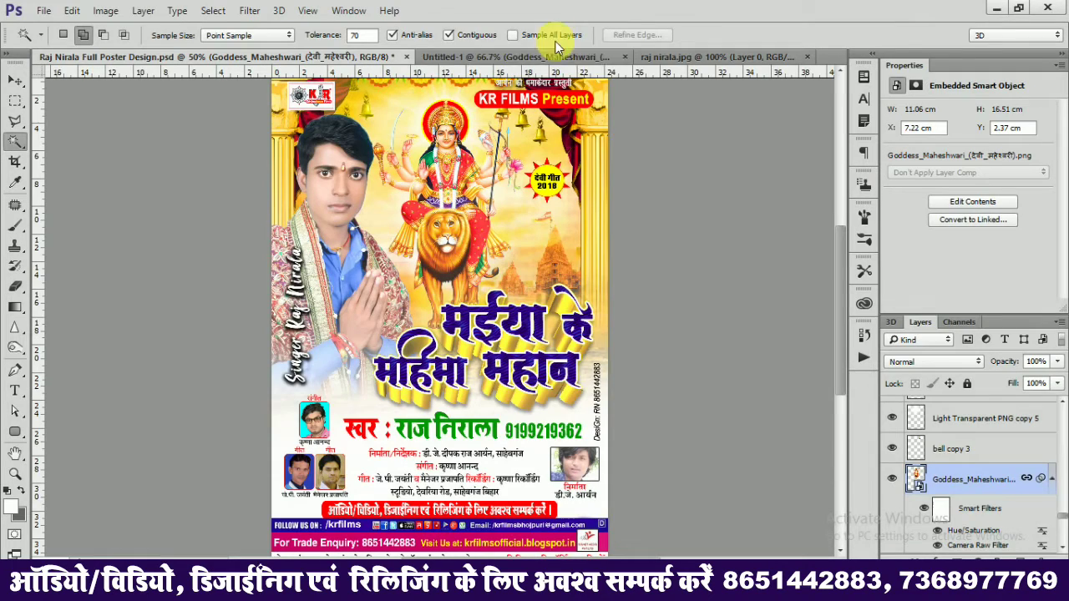
click(665, 59)
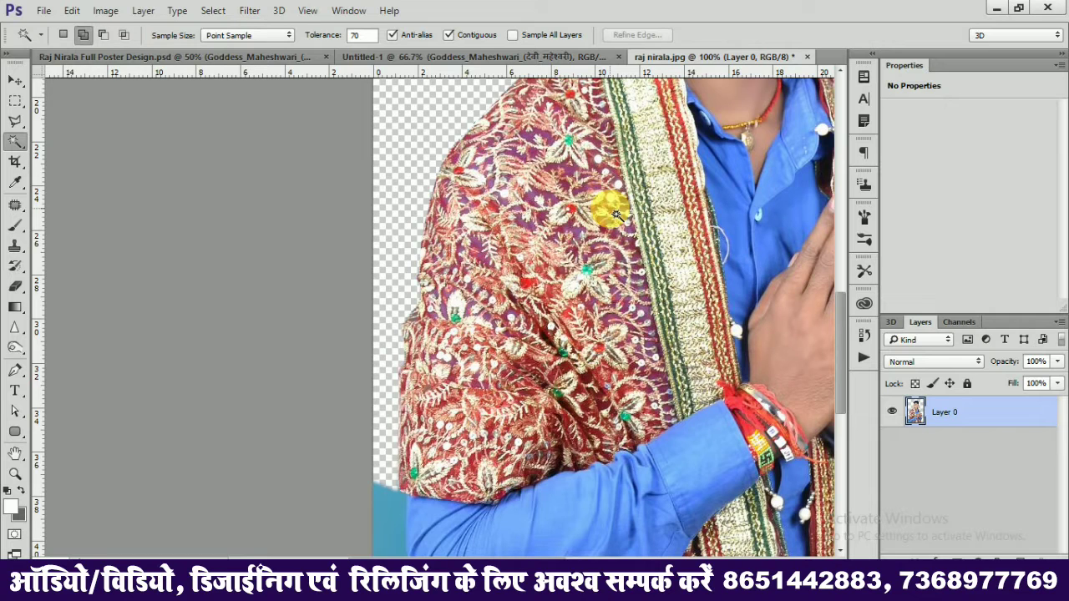
key(ctrl+minus)
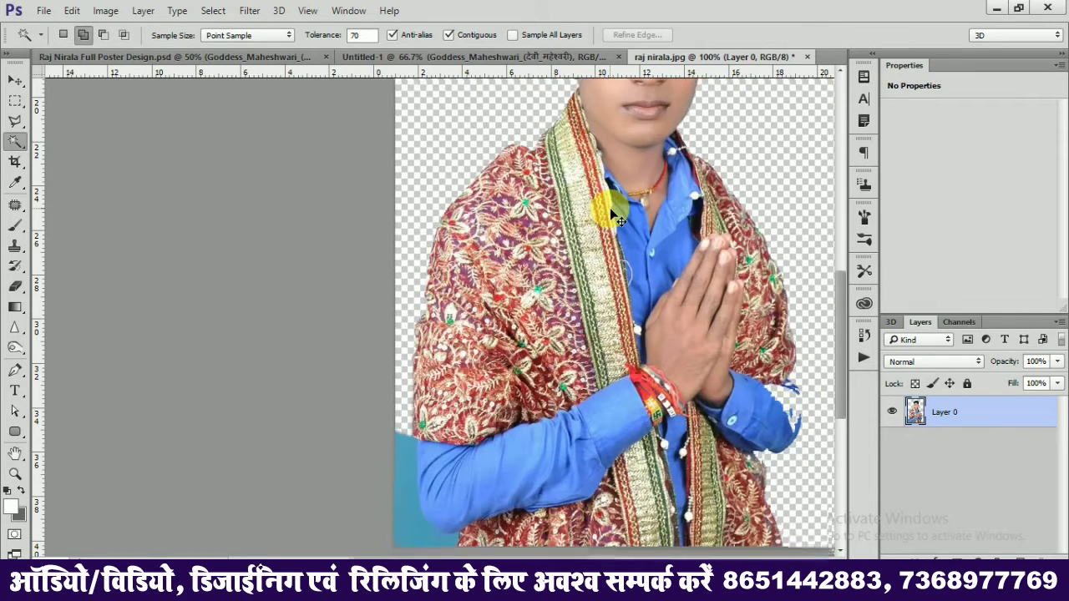
key(ctrl+minus)
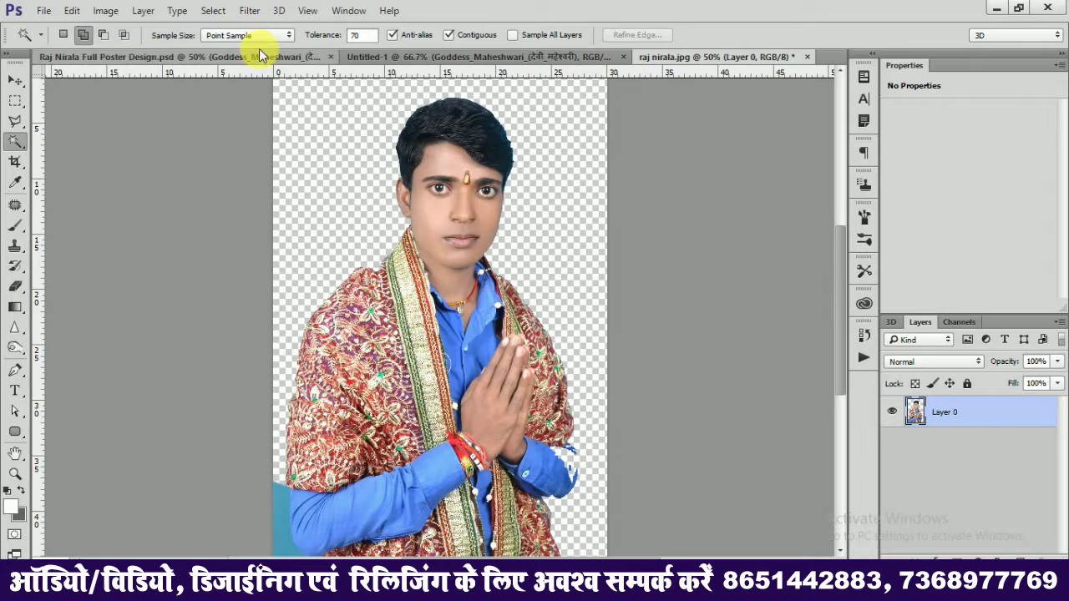
click(294, 70)
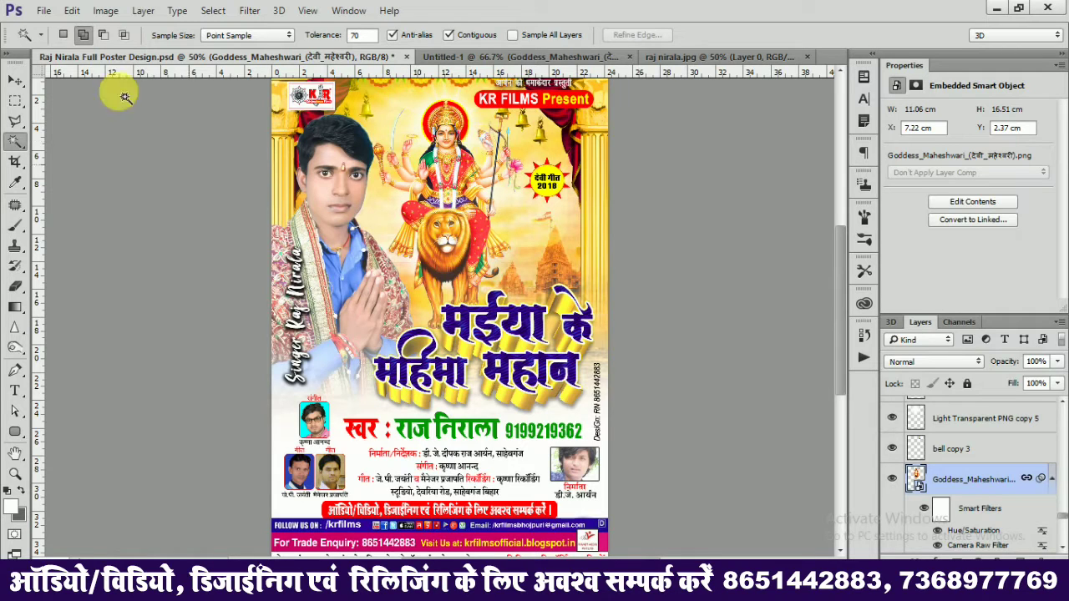
- Drag the poster's 9138e… sky-and-sea background layer into Untitled-1 with the Move Tool, then return
drag(15, 80, 92, 82)
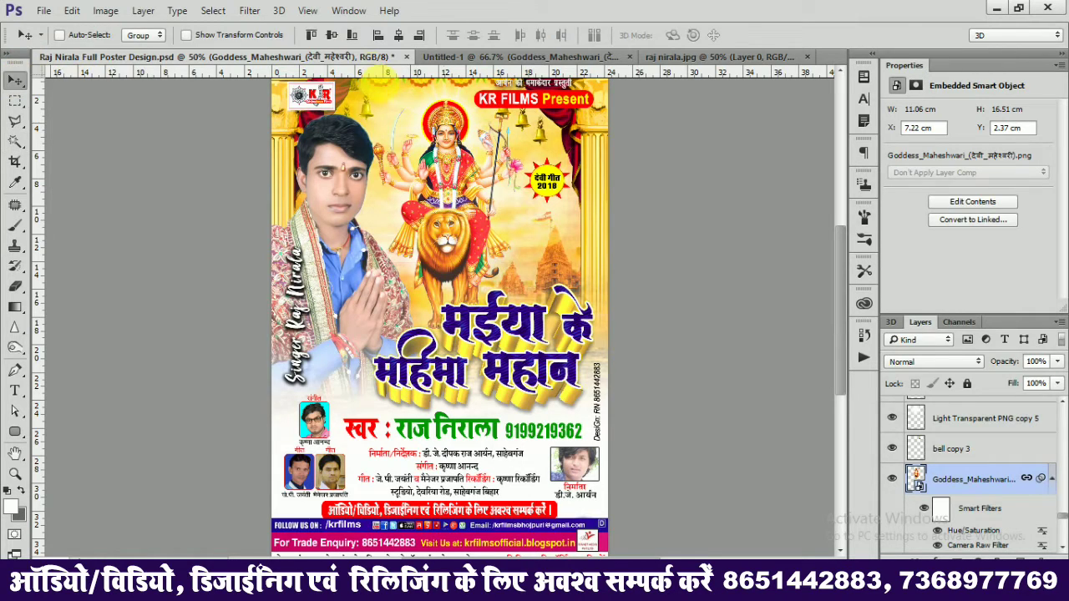
key(ctrl+plus)
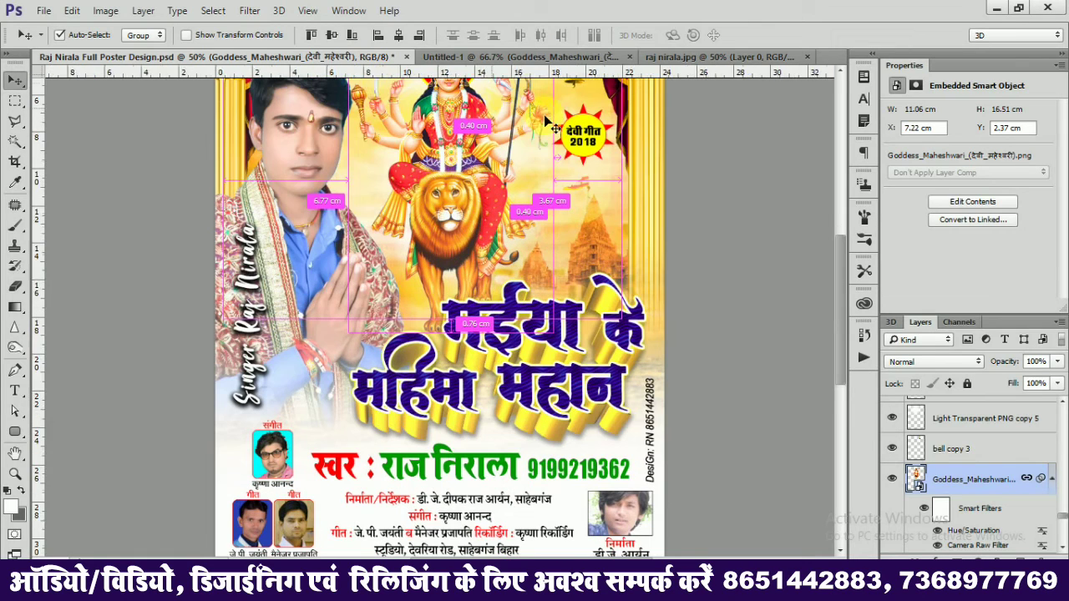
scroll(426, 200, up, 5)
scroll(458, 288, up, 1)
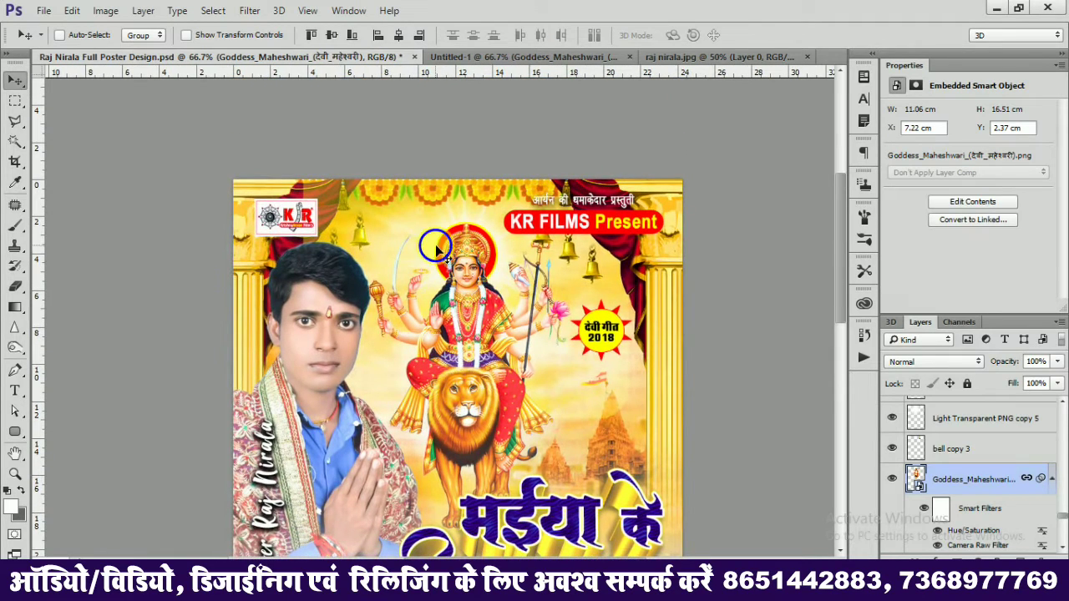
right_click(433, 244)
click(447, 291)
drag(451, 291, 590, 65)
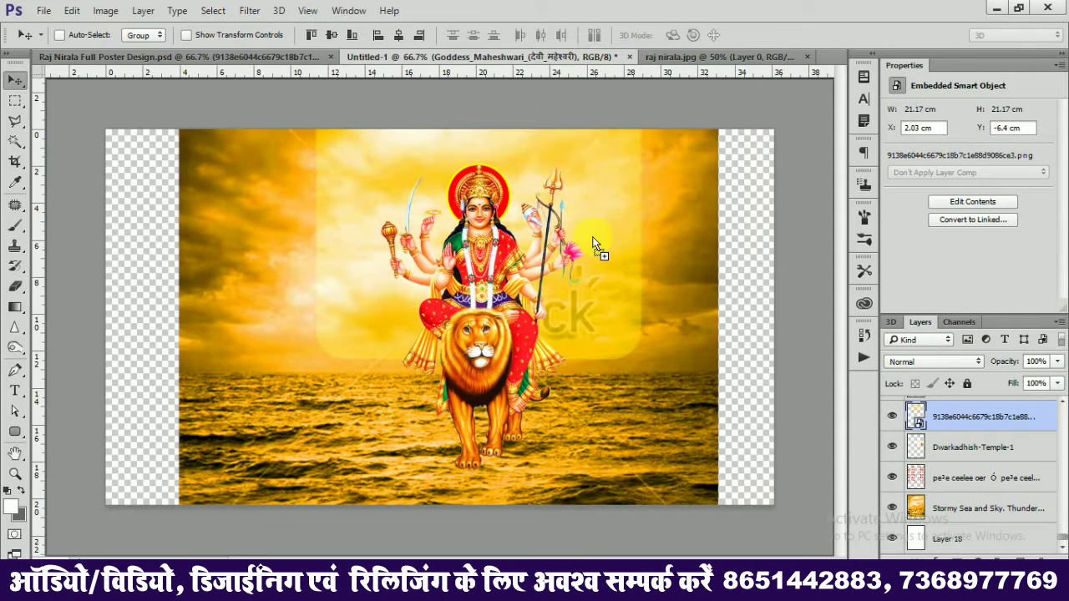
mouse_move(590, 65)
mouse_down()
mouse_move(593, 243)
mouse_move(209, 323)
mouse_up()
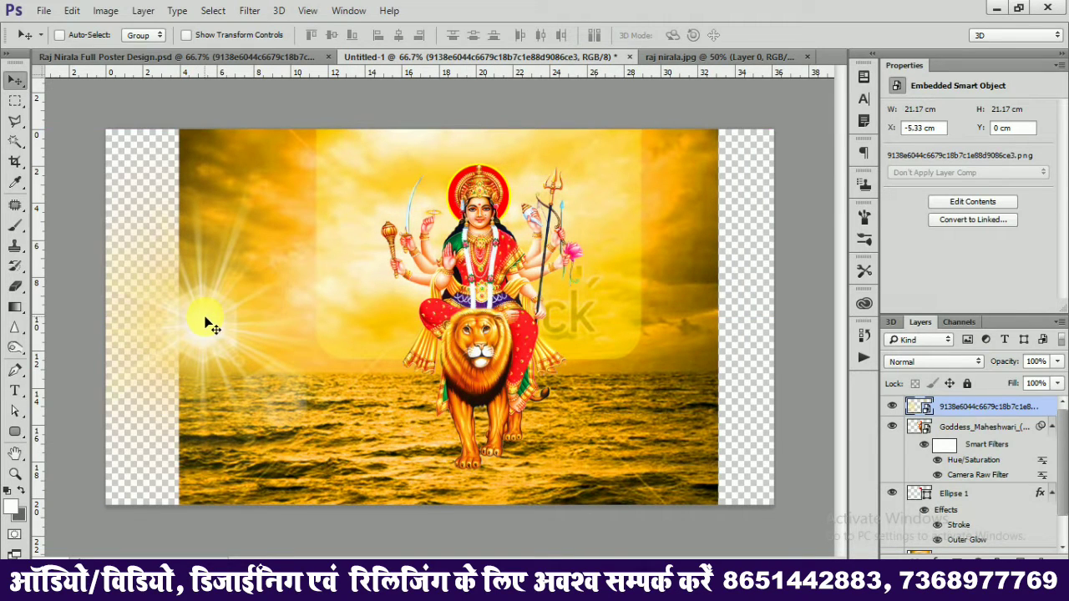
click(257, 56)
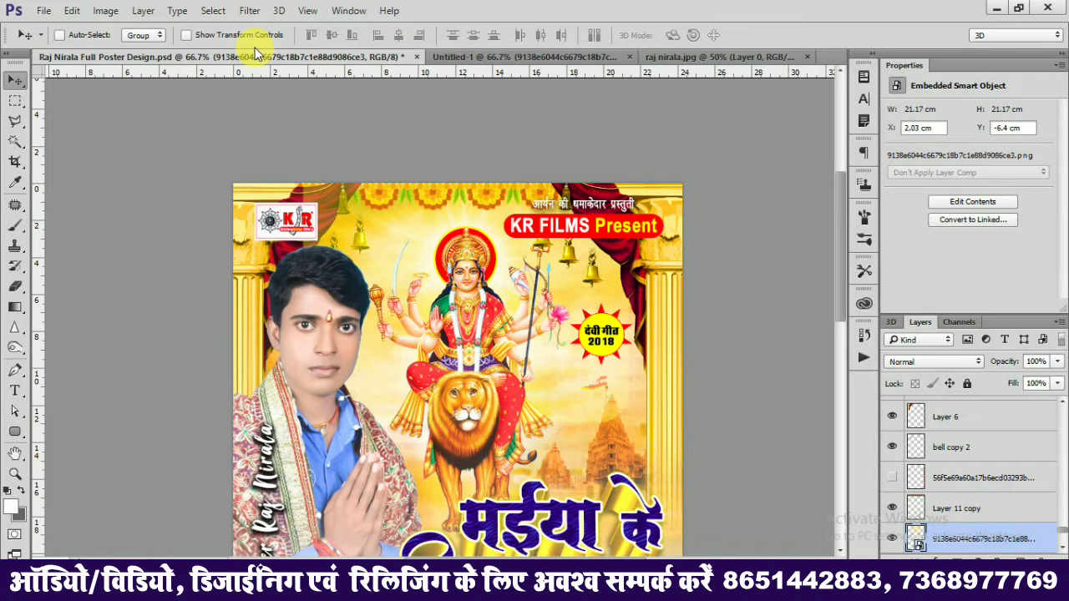
drag(840, 248, 844, 340)
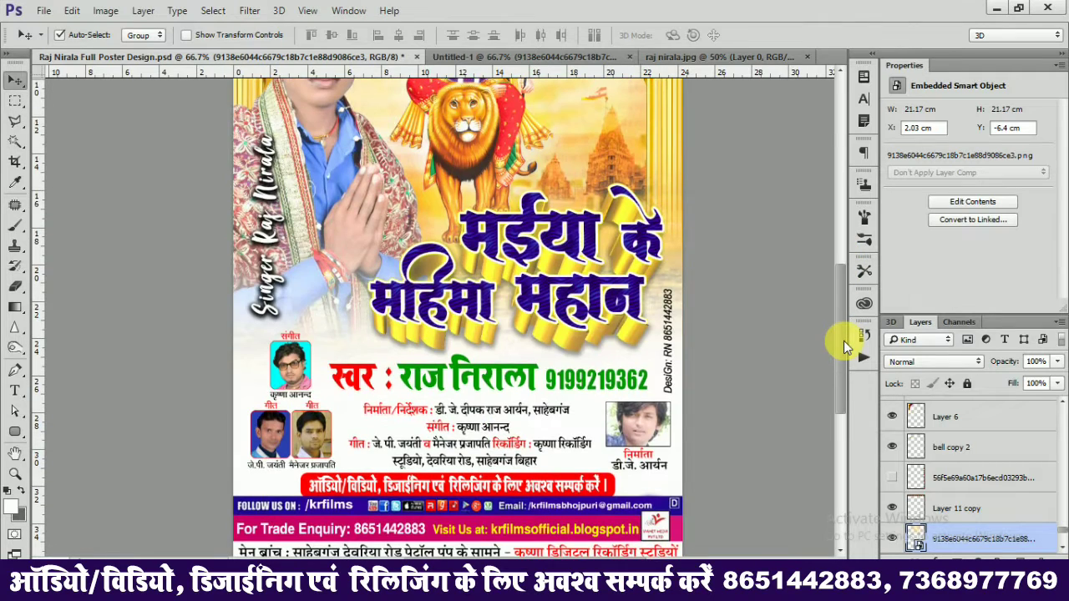
key(ctrl+minus)
key(ctrl+minus)
key(ctrl+minus)
key(ctrl+minus)
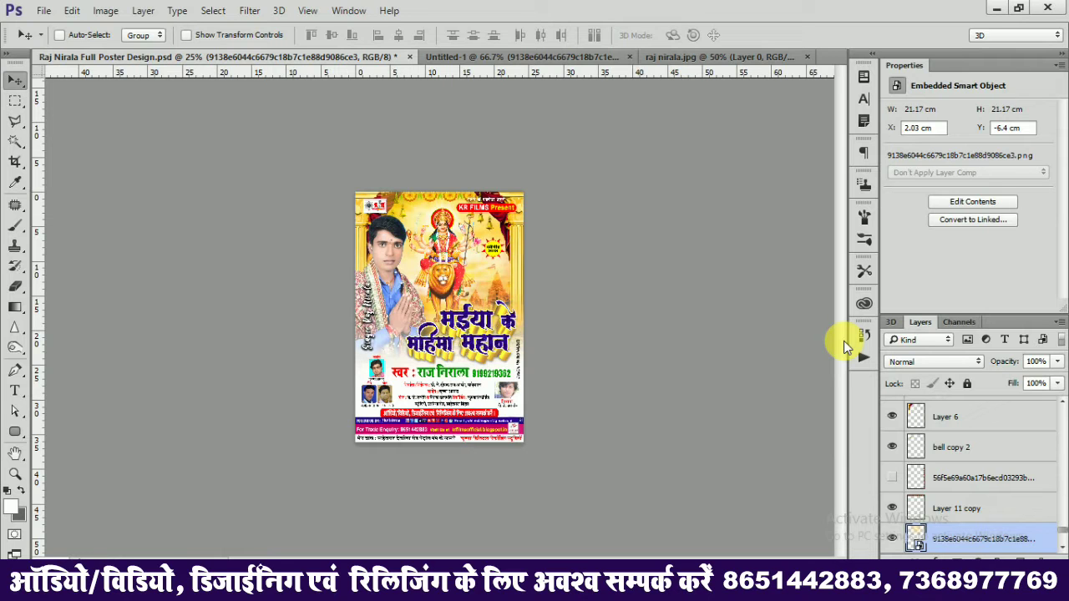
key(ctrl+plus)
key(ctrl+plus)
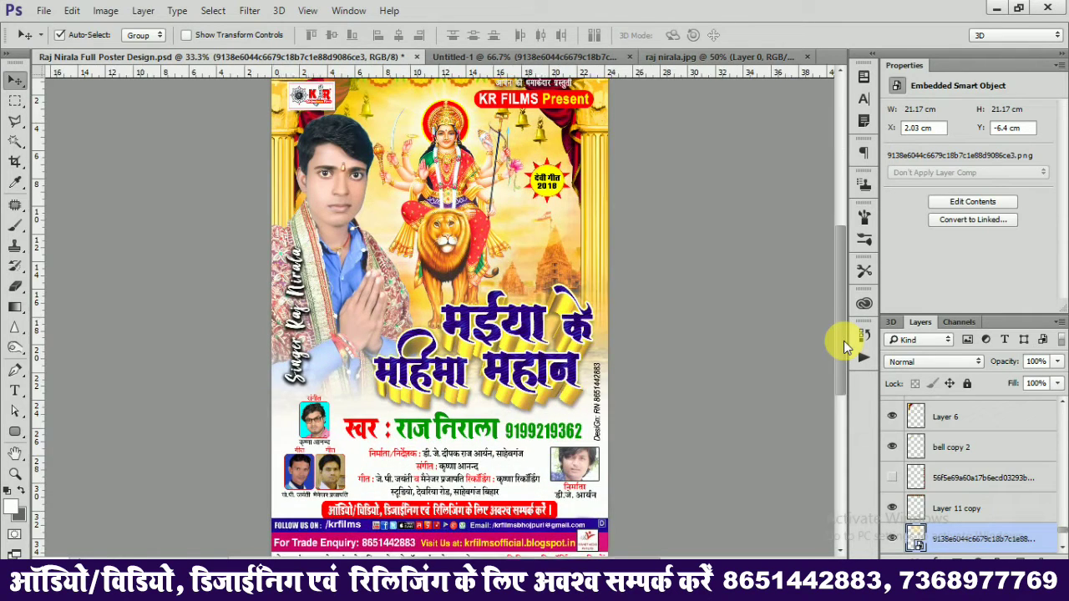
key(ctrl+plus)
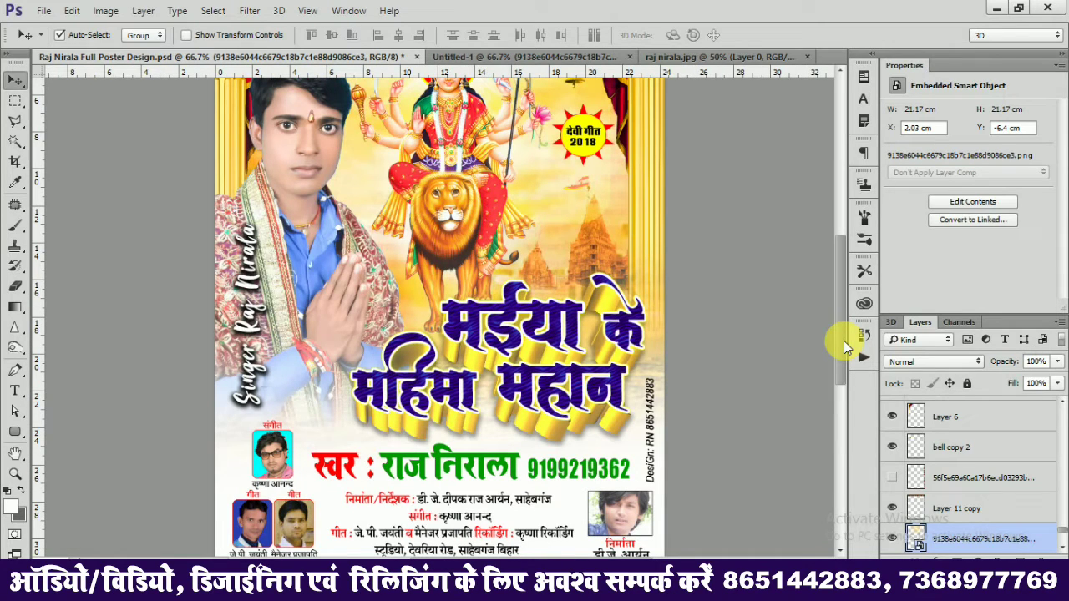
key(ctrl+minus)
key(ctrl+minus)
key(ctrl+plus)
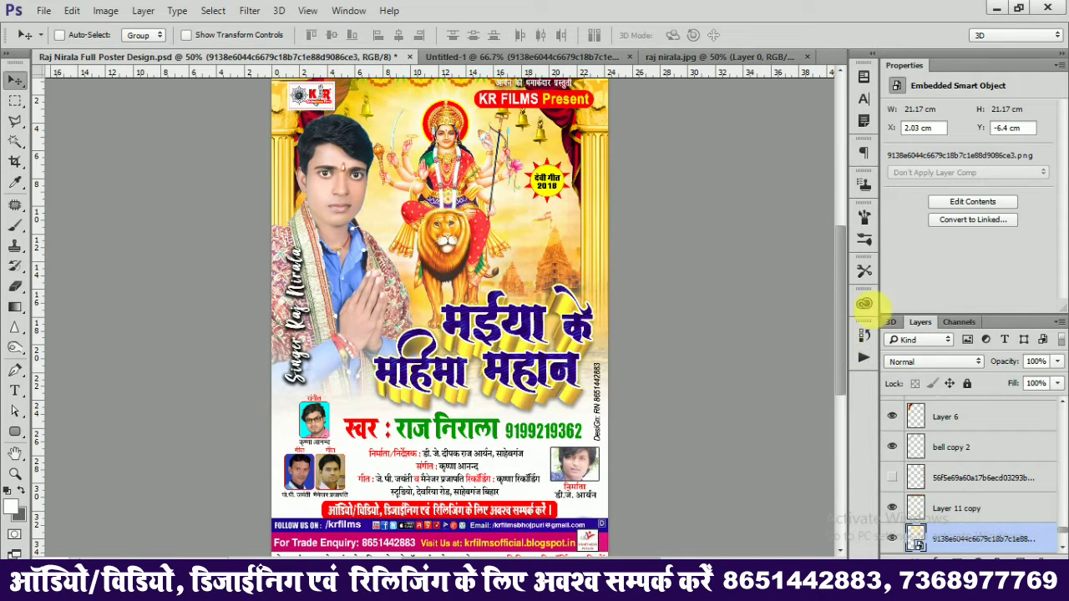
- Minimize Photoshop and search results, then preview and zoom the saved Raj Nirala poster in Photo Viewer
click(996, 10)
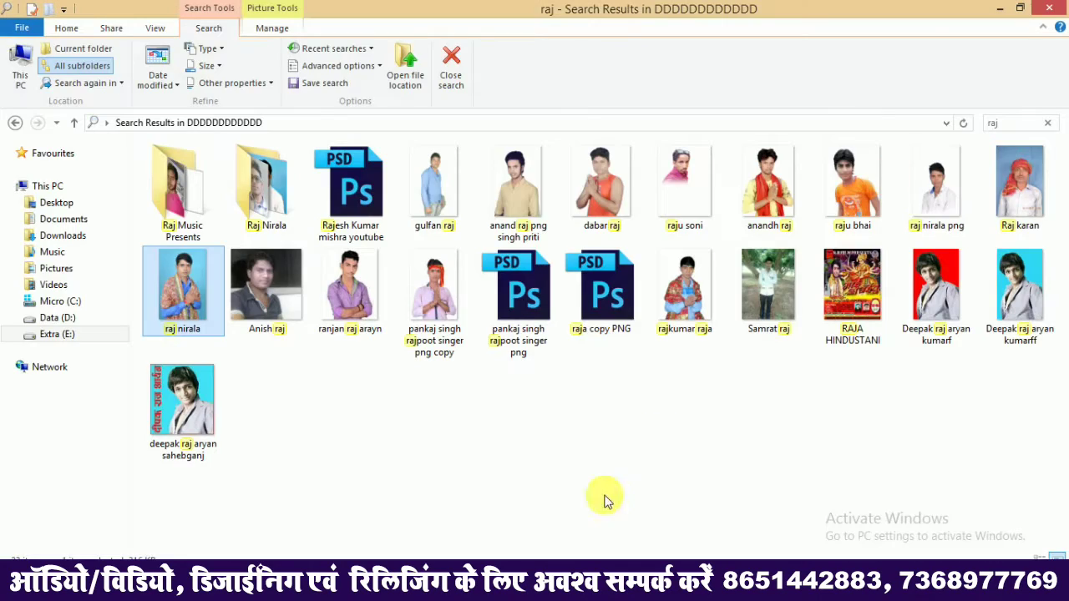
click(1001, 10)
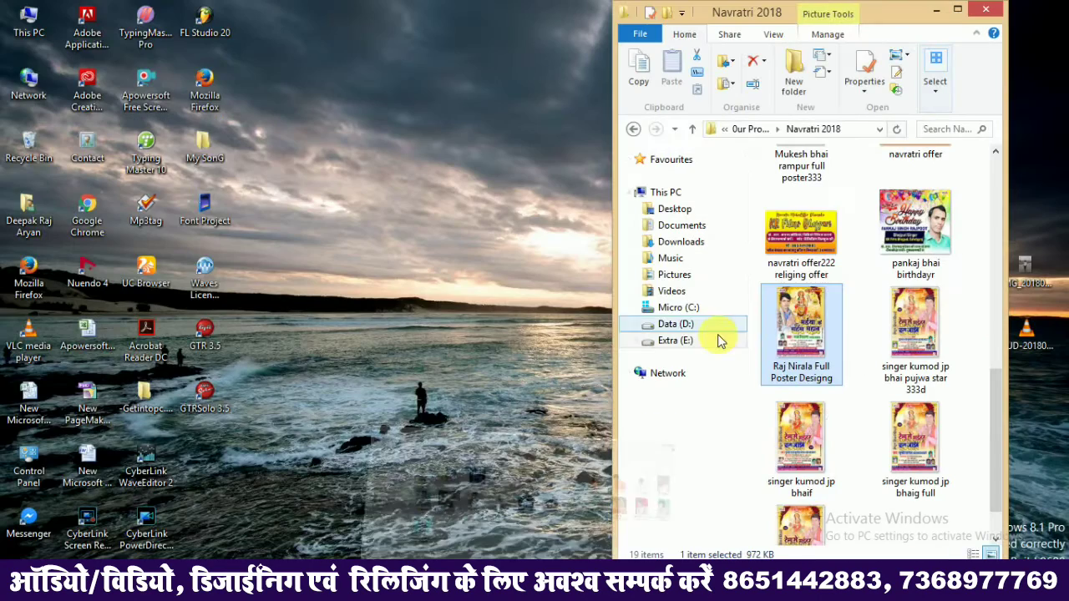
double_click(801, 322)
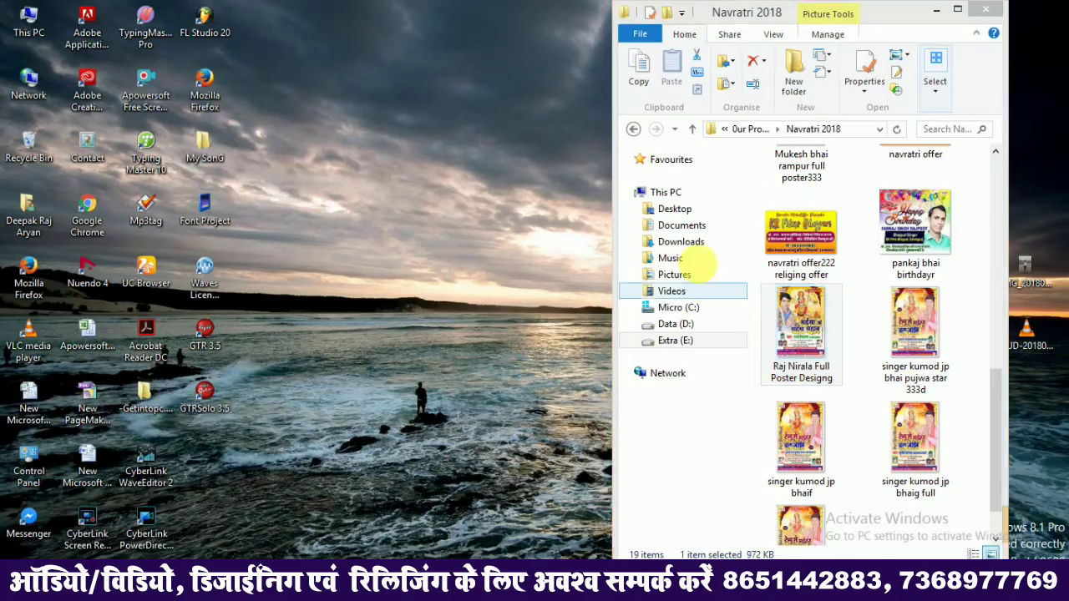
scroll(635, 301, up, 3)
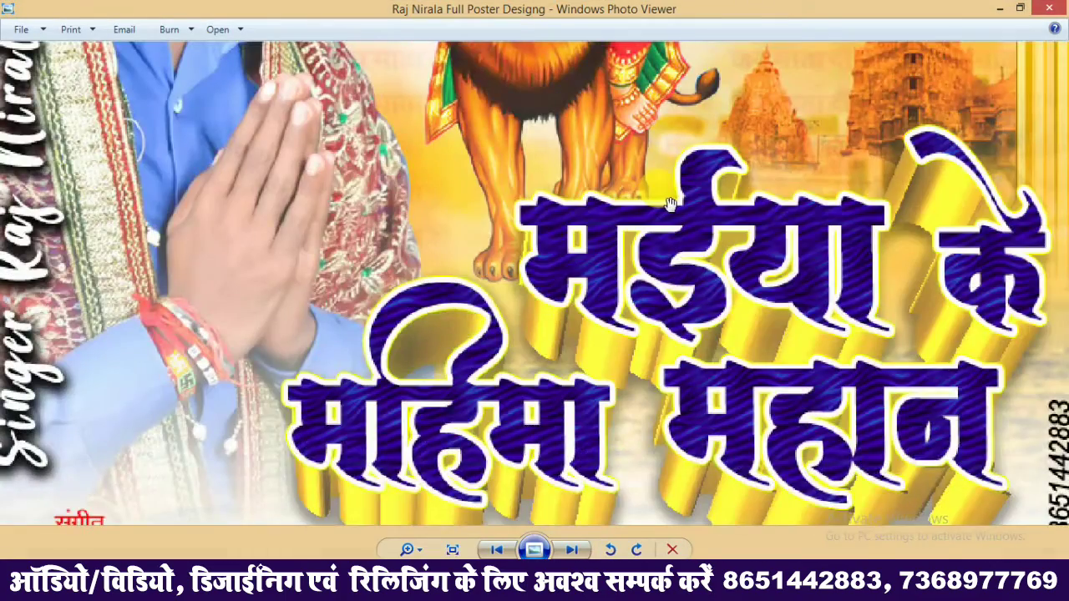
scroll(668, 203, down, 3)
scroll(668, 203, up, 2)
scroll(668, 203, down, 3)
scroll(658, 186, up, 2)
scroll(658, 186, down, 2)
click(1051, 11)
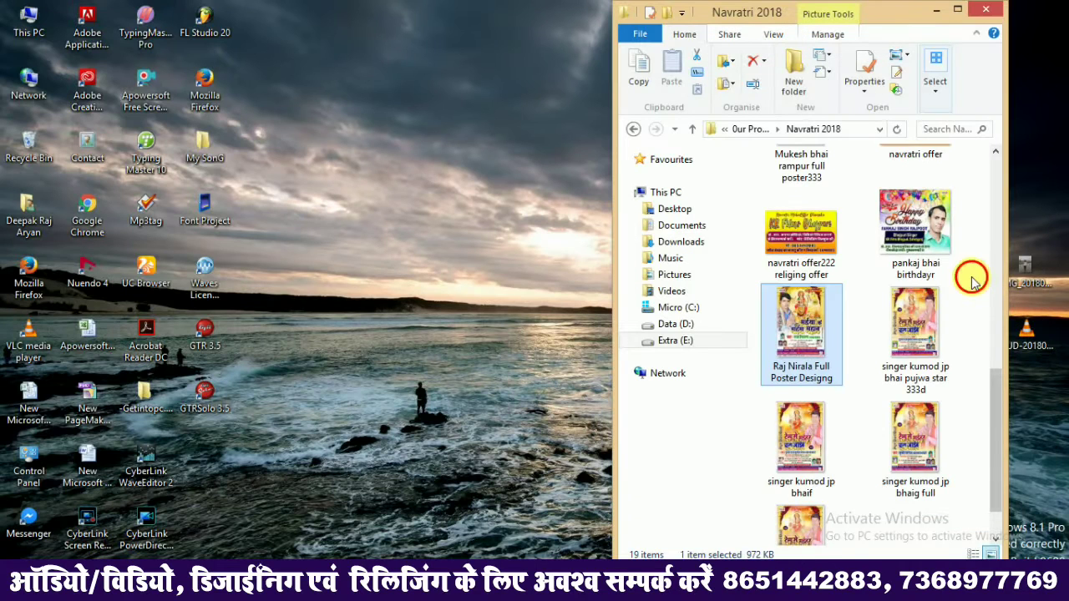
scroll(974, 280, up, 5)
click(919, 172)
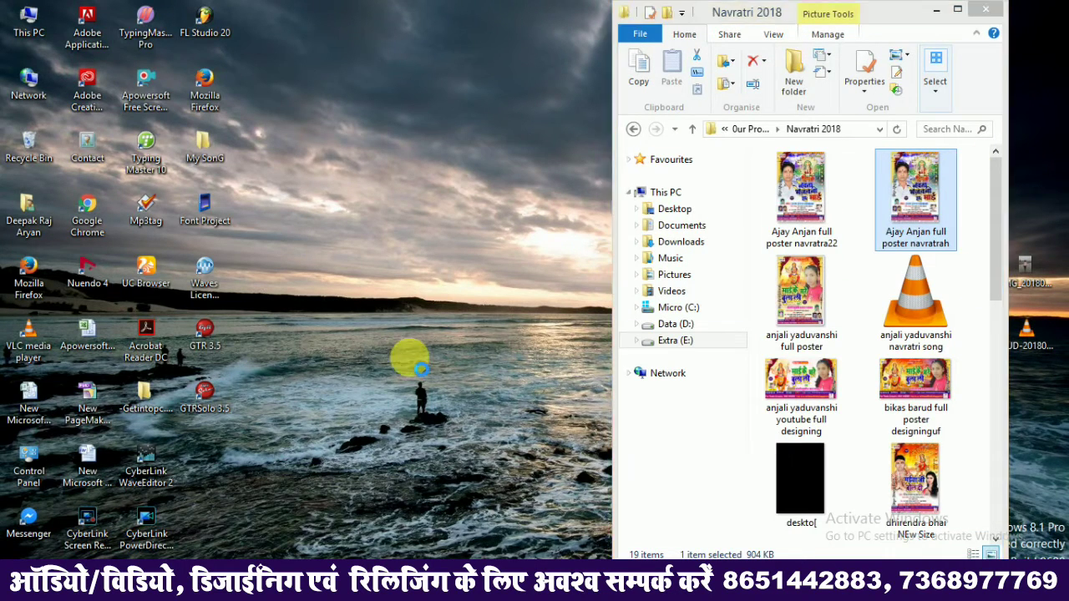
key(Return)
scroll(600, 288, up, 2)
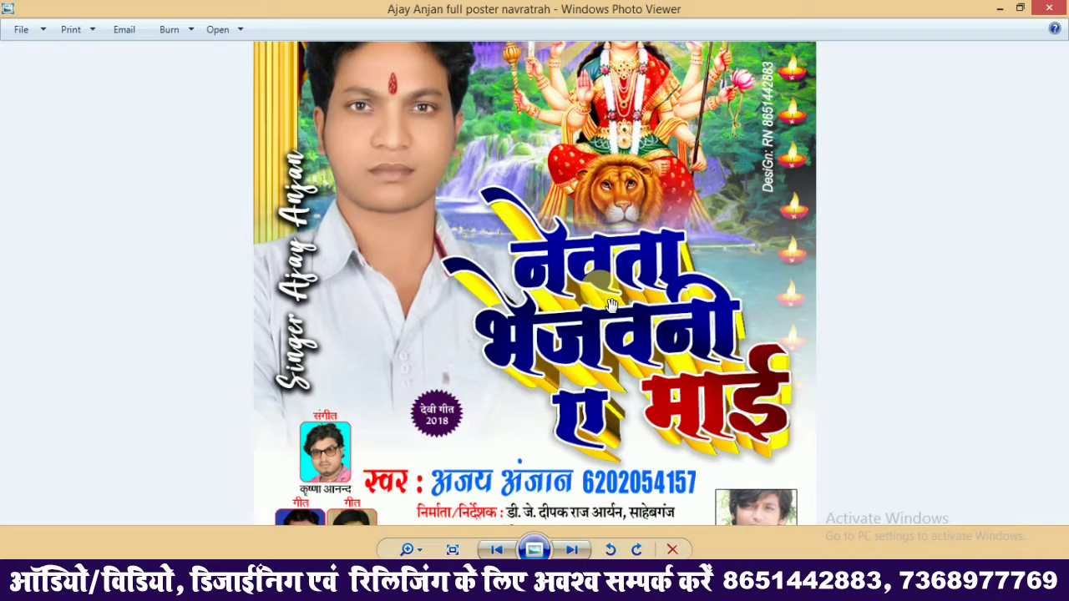
scroll(611, 306, down, 2)
scroll(611, 305, up, 2)
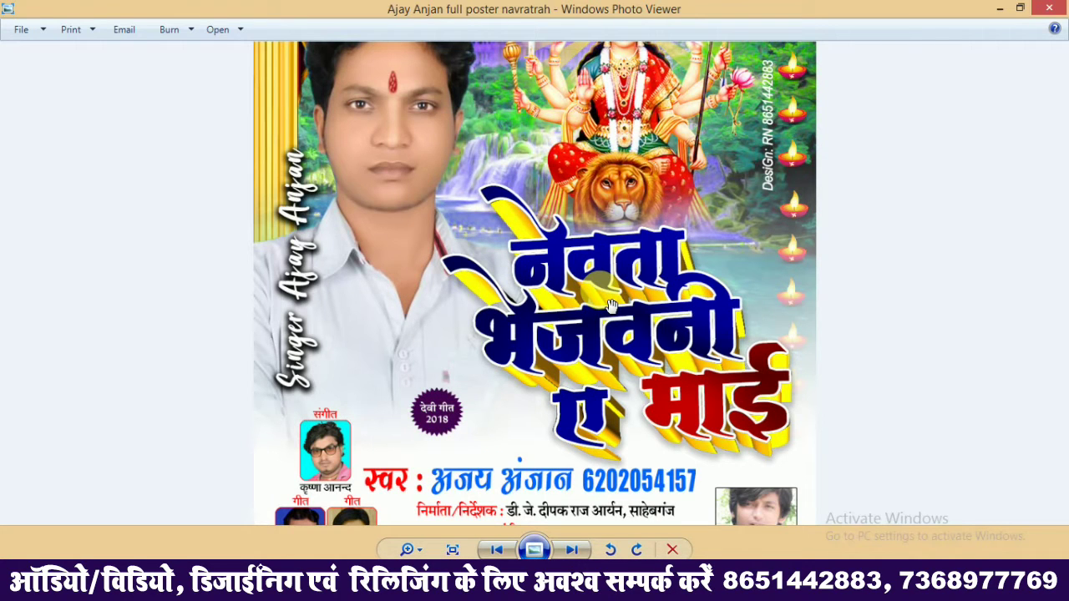
scroll(611, 306, up, 1)
scroll(606, 299, down, 2)
scroll(601, 292, down, 1)
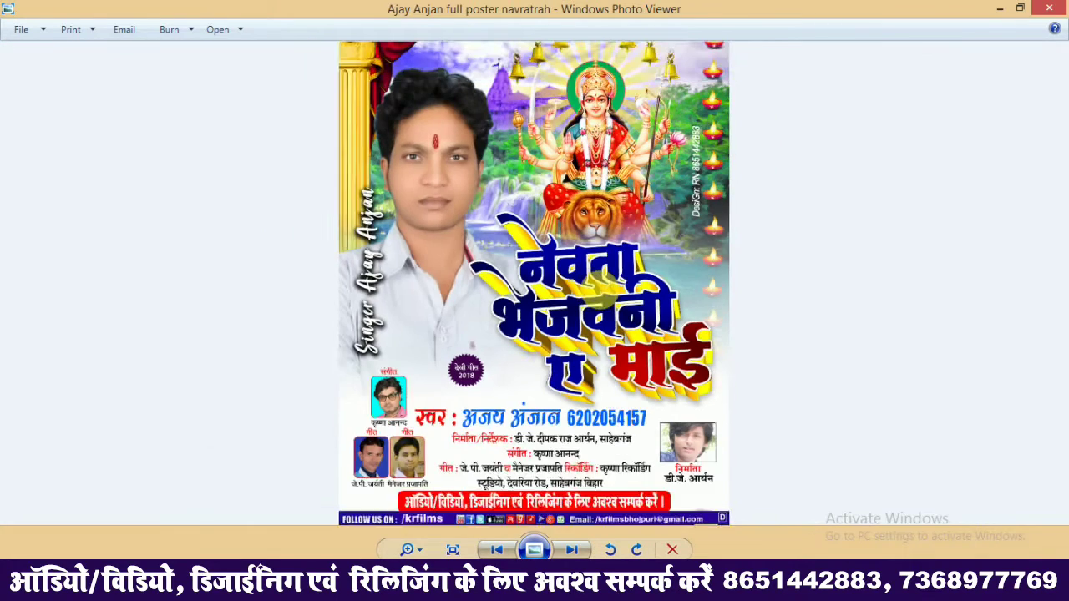
scroll(599, 290, down, 1)
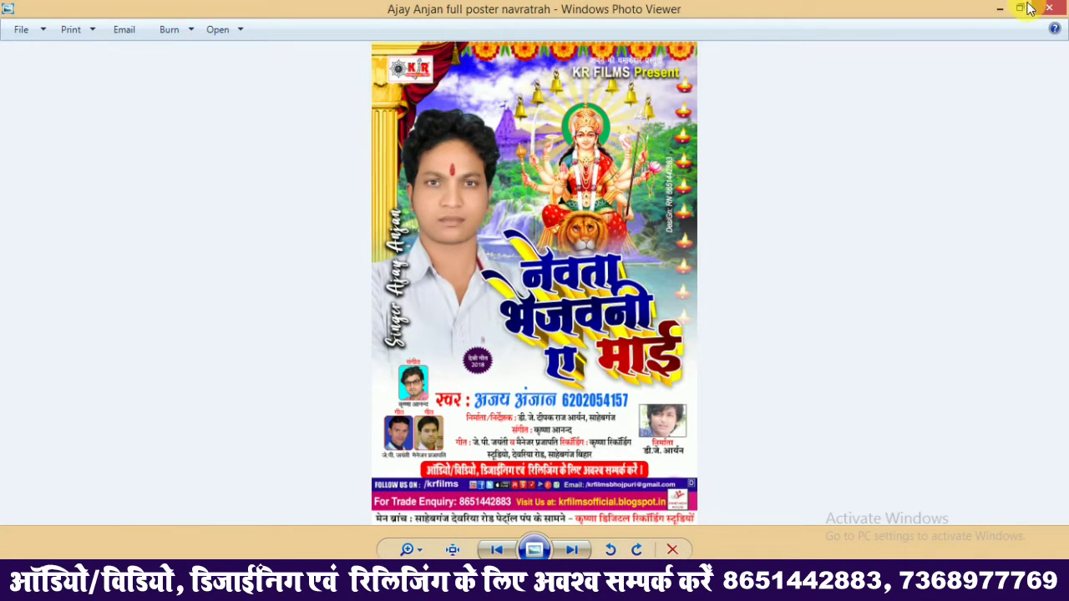
scroll(859, 247, up, 1)
scroll(860, 247, up, 1)
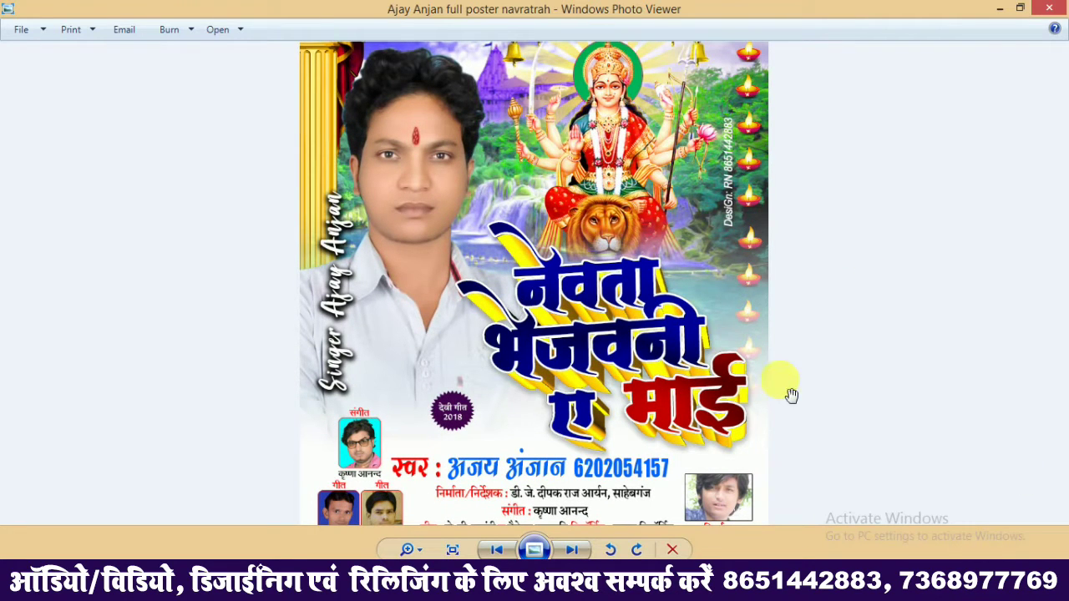
scroll(782, 376, down, 2)
scroll(729, 443, up, 4)
scroll(764, 244, down, 4)
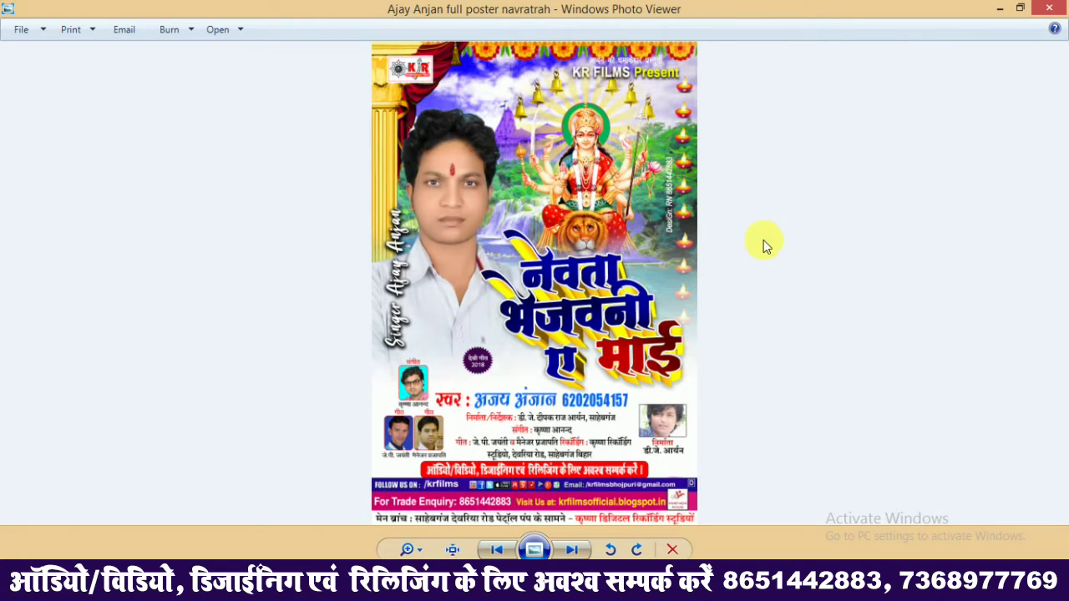
click(1051, 12)
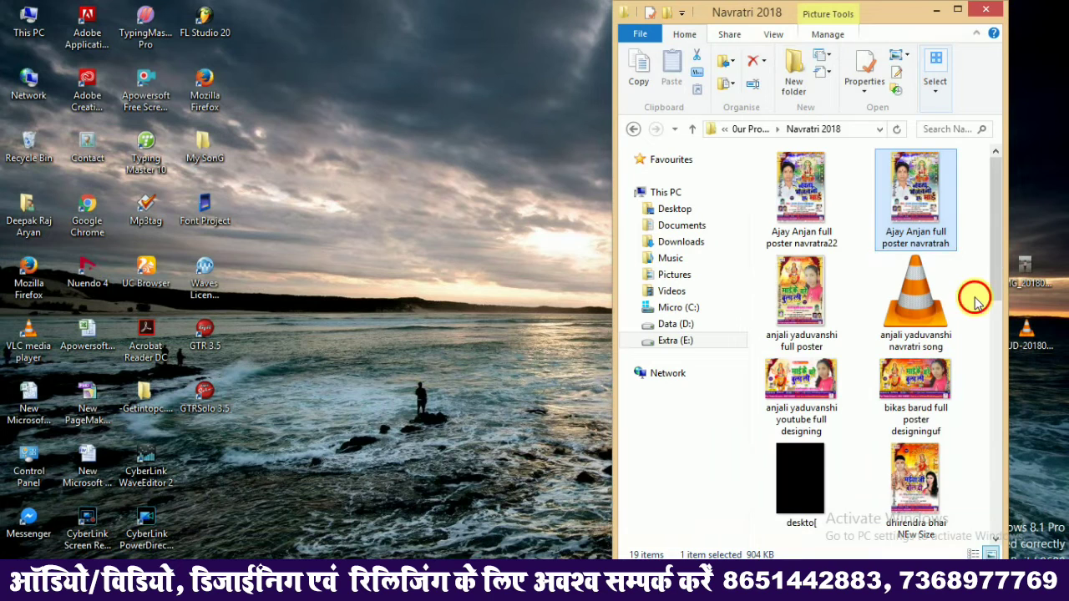
scroll(975, 301, down, 5)
scroll(975, 304, up, 5)
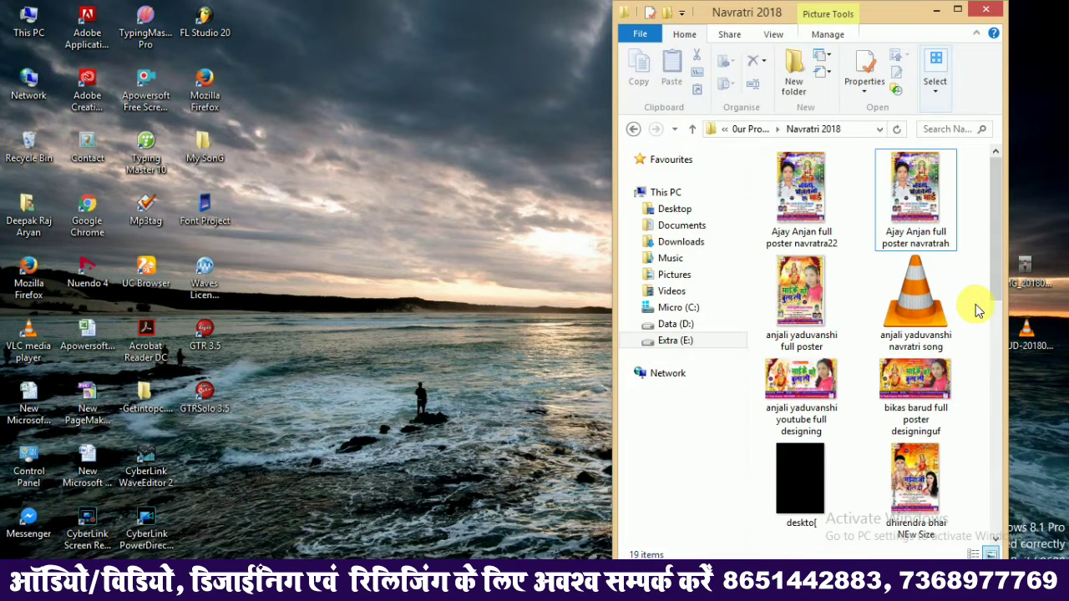
drag(1009, 176, 1063, 219)
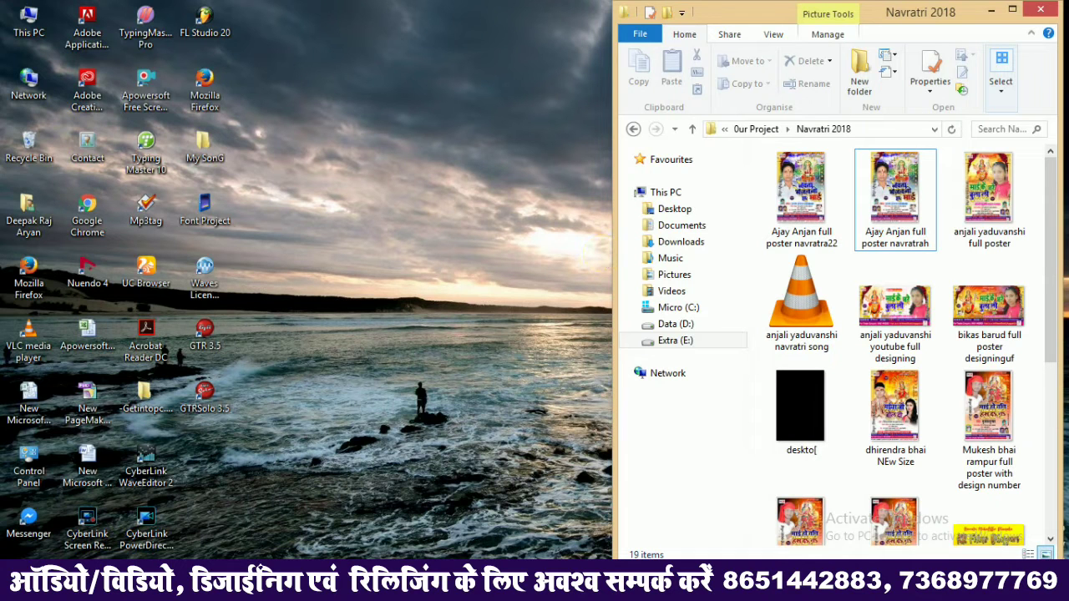
click(893, 196)
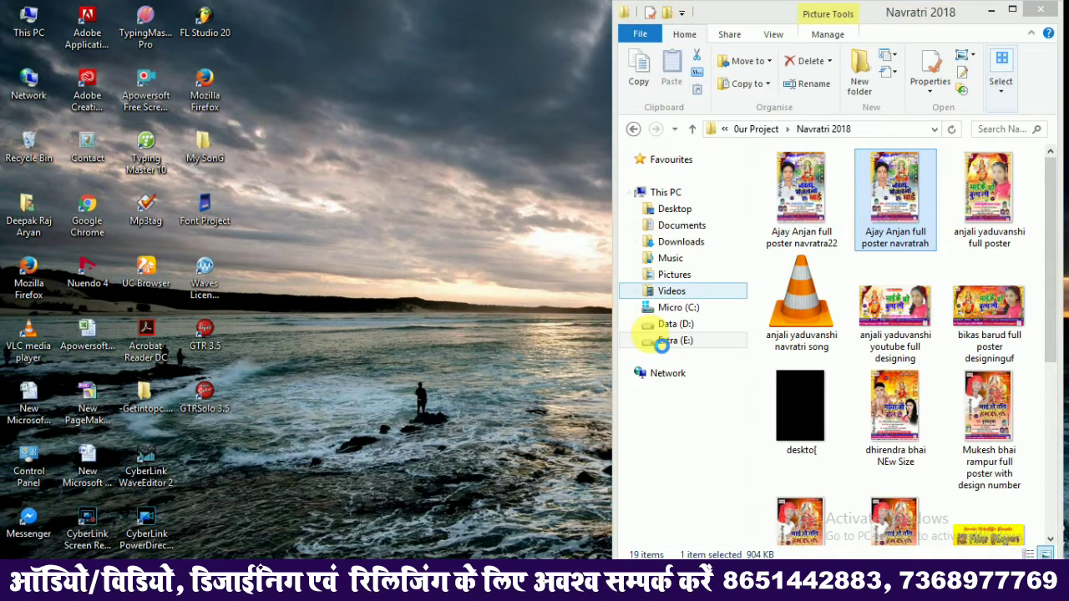
key(Return)
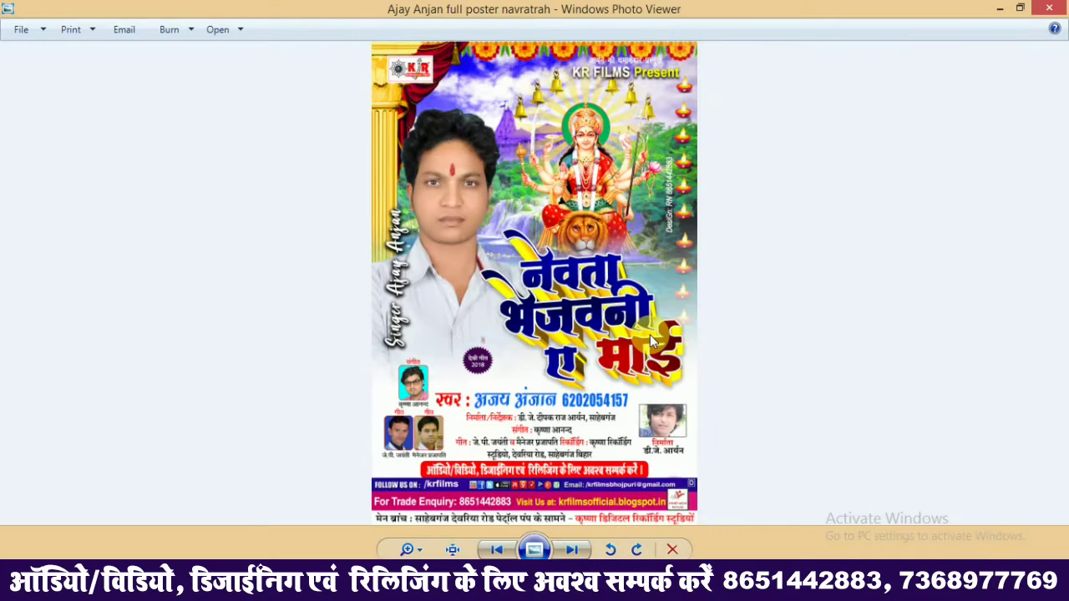